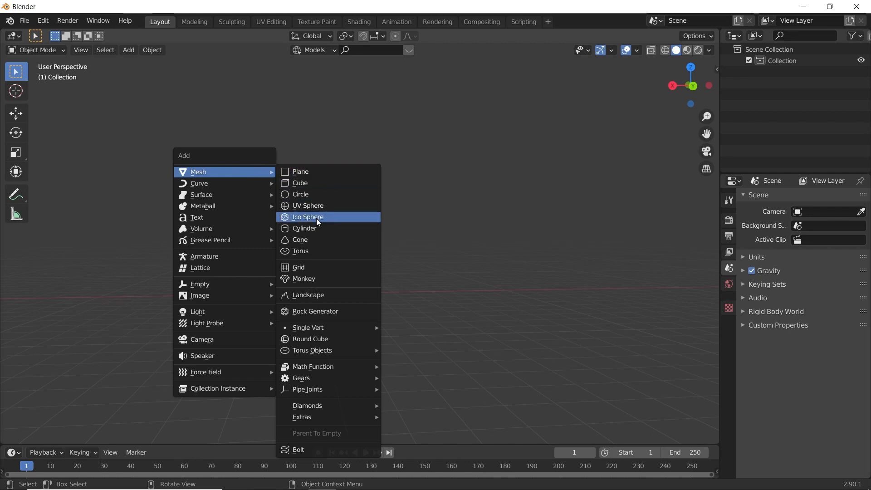
# - Add a cylinder mesh and stretch it along the Z axis by a factor of about 2.294
pyautogui.click(326, 229)
pyautogui.press('s')
pyautogui.press('z')
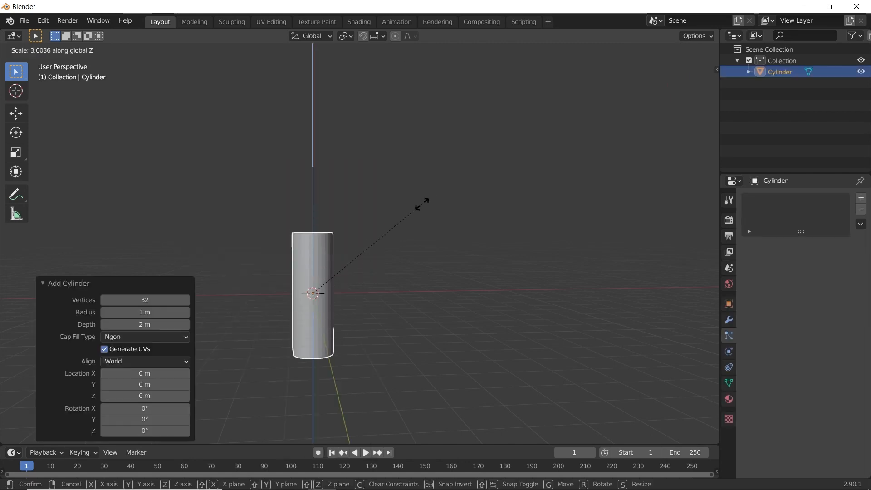
pyautogui.click(399, 237)
pyautogui.press('KP_Decimal')
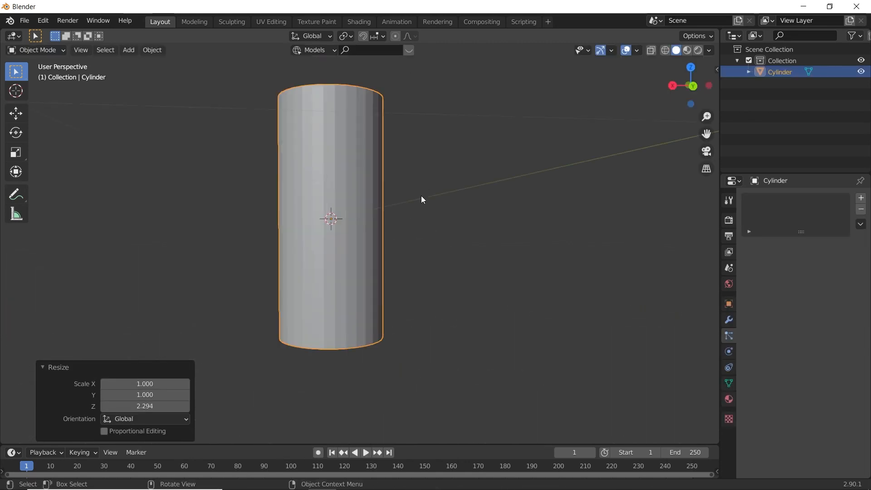
# - Shade the cylinder smooth and enable Auto Smooth for its normals
pyautogui.rightClick(295, 116)
pyautogui.click(296, 116)
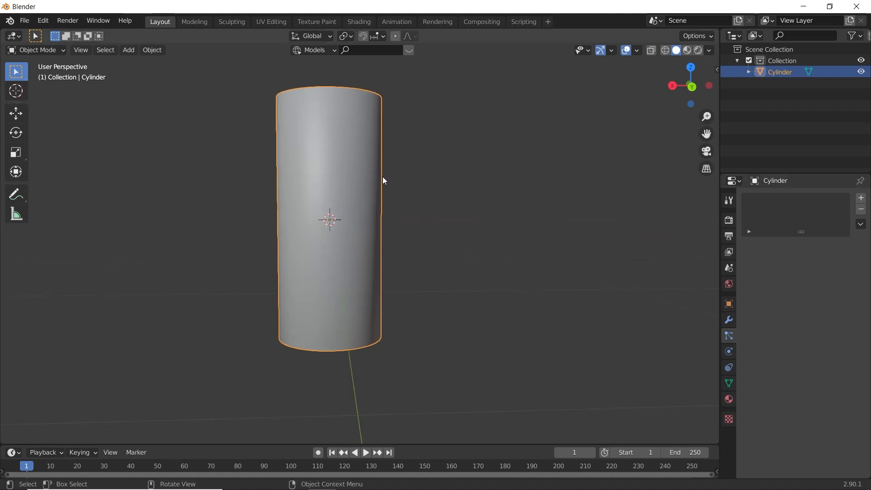
pyautogui.moveTo(383, 176); pyautogui.dragTo(663, 338, button='middle')
pyautogui.scroll(-3, 374, 225)
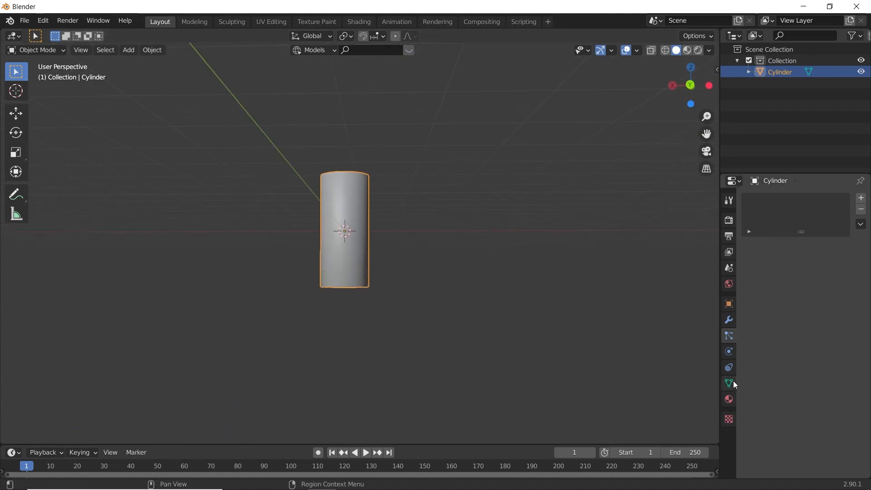
pyautogui.click(730, 383)
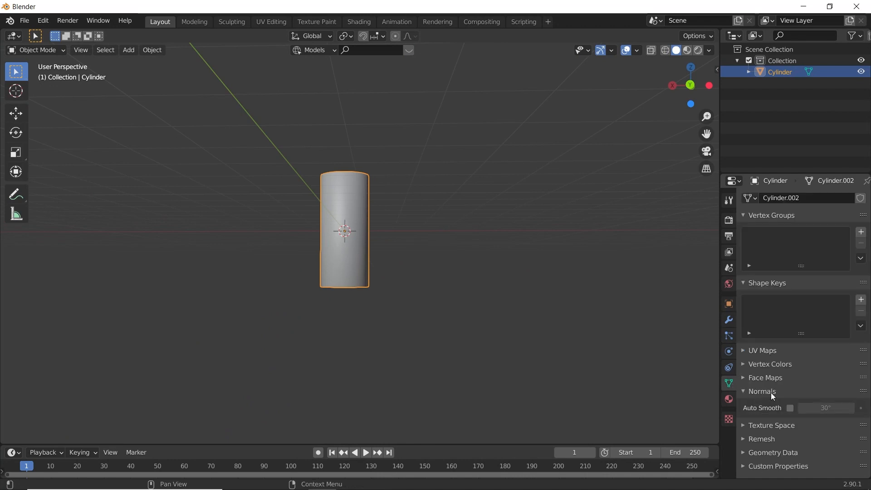
pyautogui.click(790, 409)
# - Delete the cylinder's top cap face to leave the upper end open
pyautogui.moveTo(567, 317)
pyautogui.mouseDown(button='middle')
pyautogui.moveTo(455, 287)
pyautogui.moveTo(387, 293)
pyautogui.moveTo(338, 259)
pyautogui.mouseUp(button='middle')
pyautogui.press('Tab')
pyautogui.press('3')
pyautogui.click(345, 203)
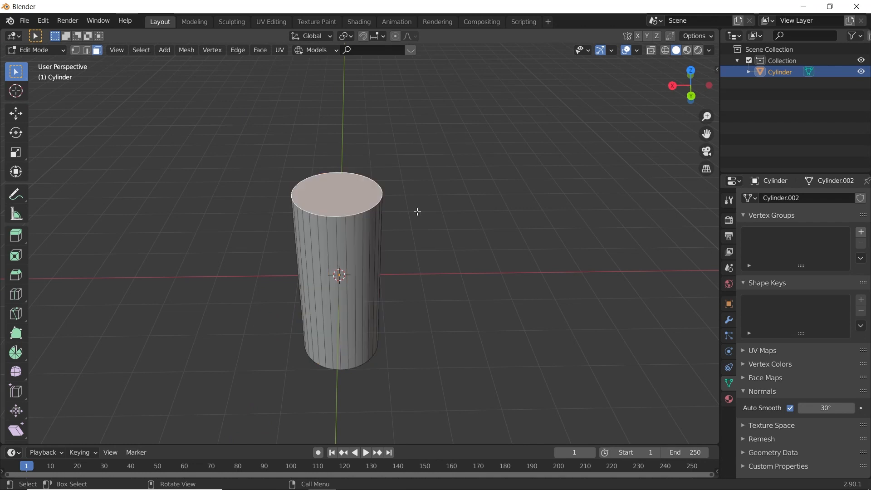
pyautogui.press('x')
pyautogui.click(394, 236)
pyautogui.press('Tab')
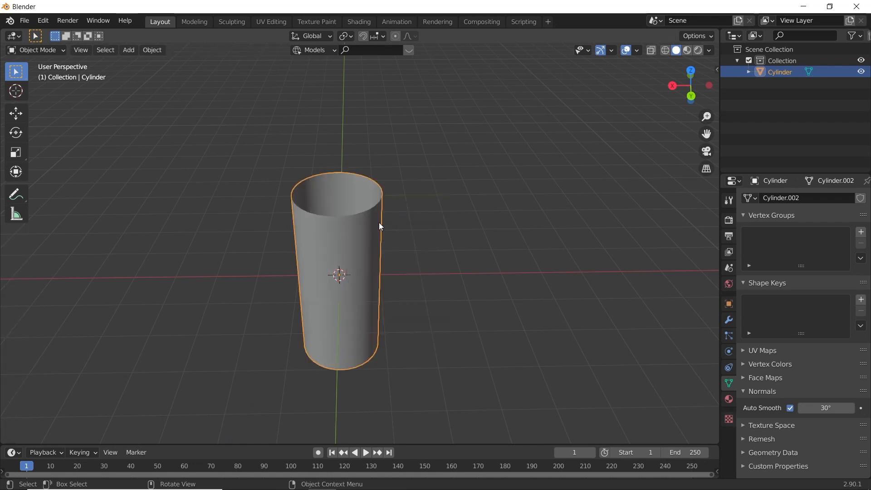
# - Add a Solidify modifier with a thickness of about 0.102 m to the cylinder and apply it
pyautogui.click(729, 321)
pyautogui.click(785, 202)
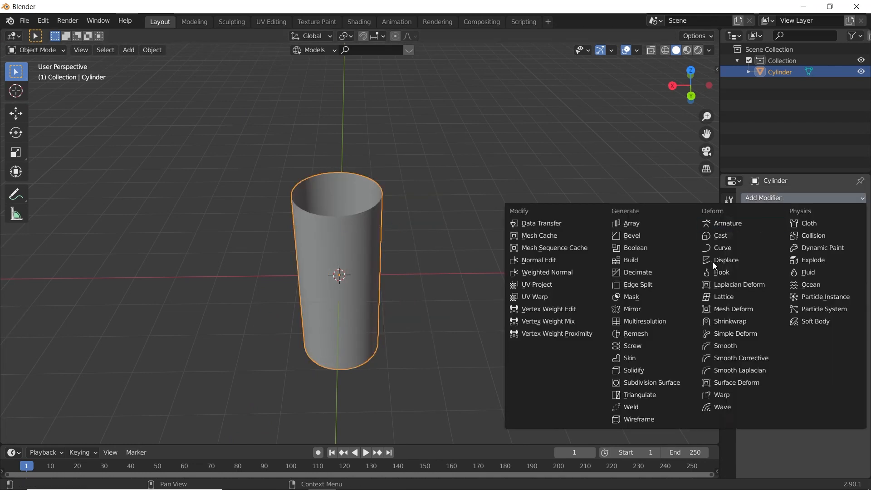
pyautogui.click(633, 370)
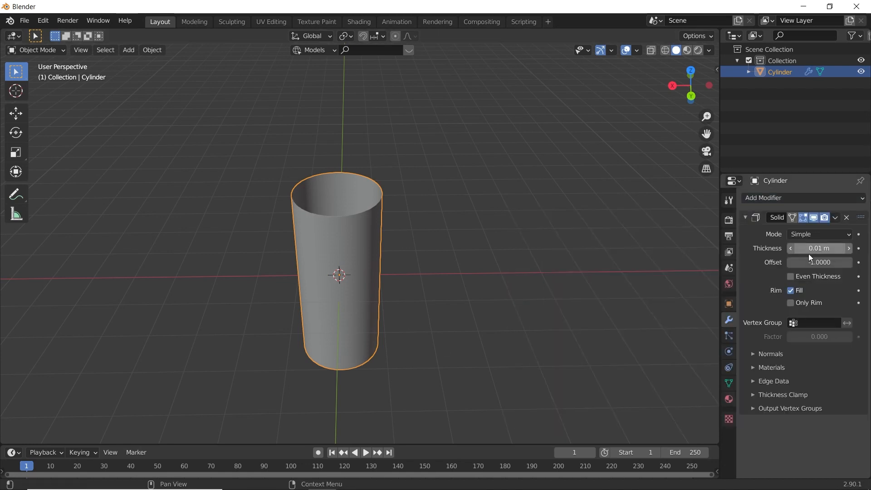
pyautogui.moveTo(819, 248); pyautogui.dragTo(835, 249)
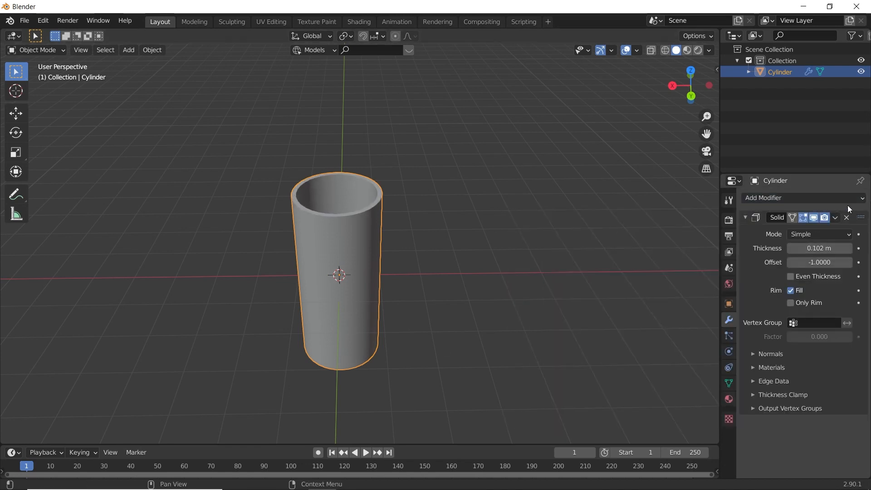
pyautogui.click(839, 213)
pyautogui.click(835, 218)
pyautogui.click(799, 231)
# - Add a Subdivision Surface modifier at level 2 to the hollow cylinder
pyautogui.press('Tab')
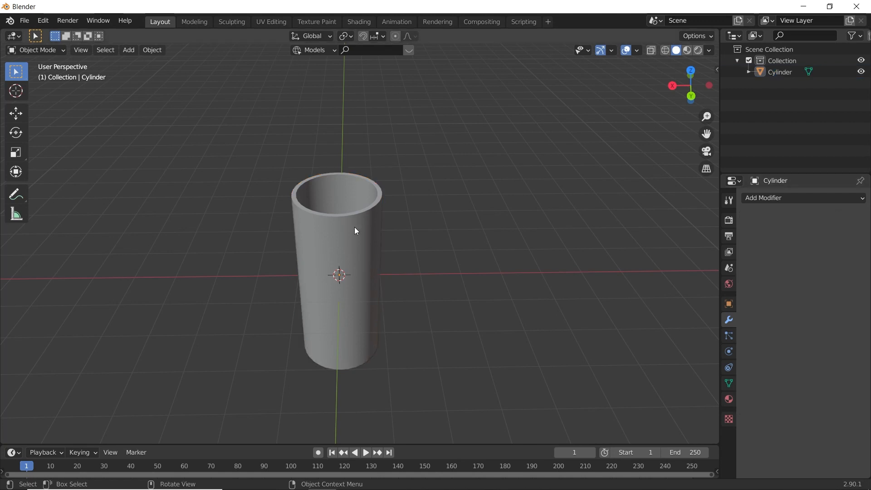
pyautogui.scroll(5, 353, 227)
pyautogui.scroll(-4, 353, 227)
pyautogui.press('Tab')
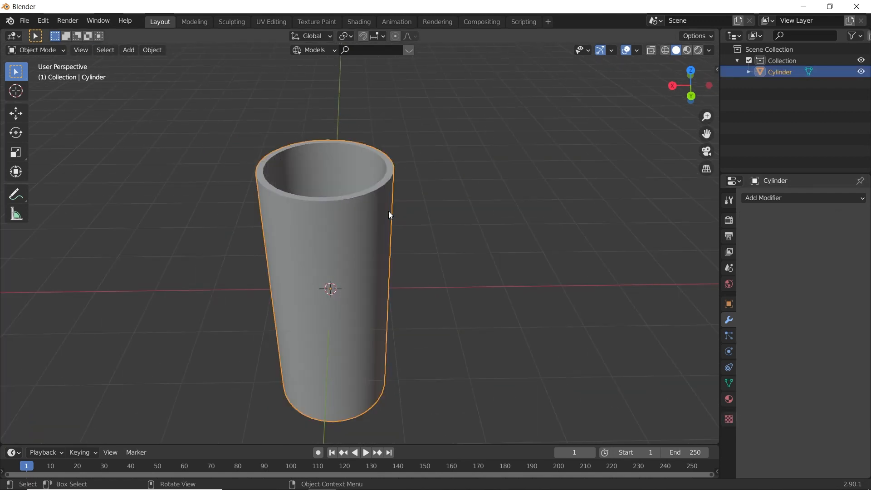
pyautogui.moveTo(408, 219); pyautogui.dragTo(398, 197, button='middle')
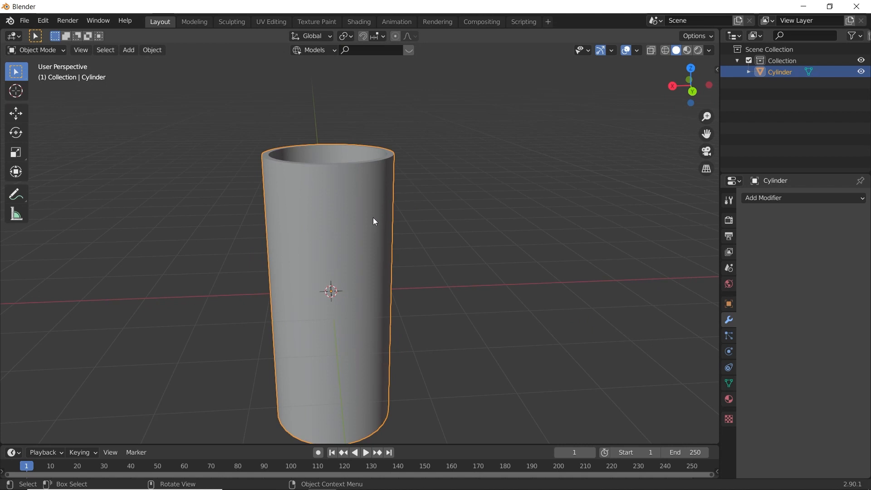
pyautogui.hotkey('ctrl', '2')
pyautogui.moveTo(442, 253); pyautogui.dragTo(319, 221, button='middle')
# - Cut an edge loop around the outer wall and slide it down to the base with a factor of about 0.990
pyautogui.press('Tab')
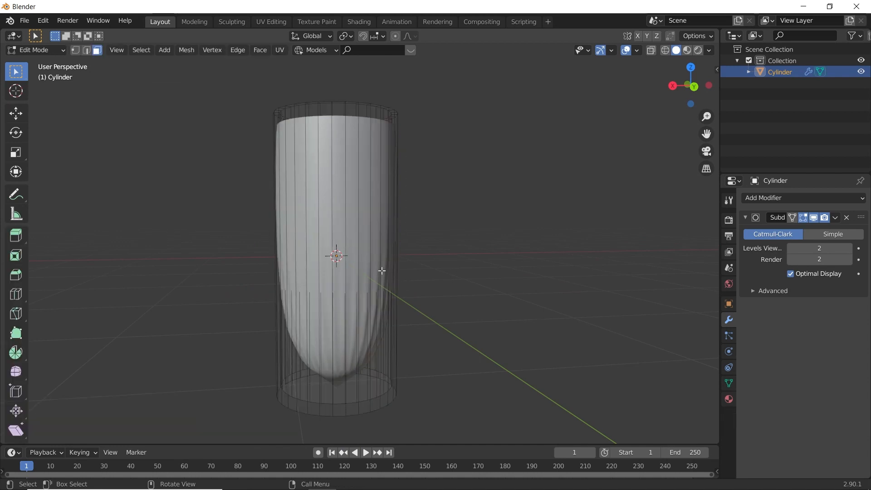
pyautogui.hotkey('ctrl', 'r')
pyautogui.click(355, 255)
pyautogui.rightClick(451, 260)
pyautogui.press('g')
pyautogui.press('g')
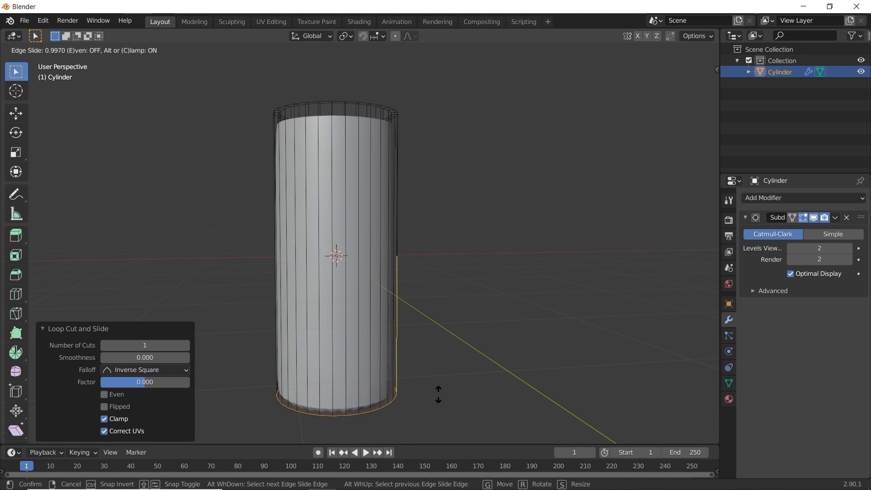
pyautogui.click(440, 394)
# - Inset the cylinder's outer bottom face with a thickness of 0 m
pyautogui.moveTo(440, 394); pyautogui.dragTo(461, 306, button='middle')
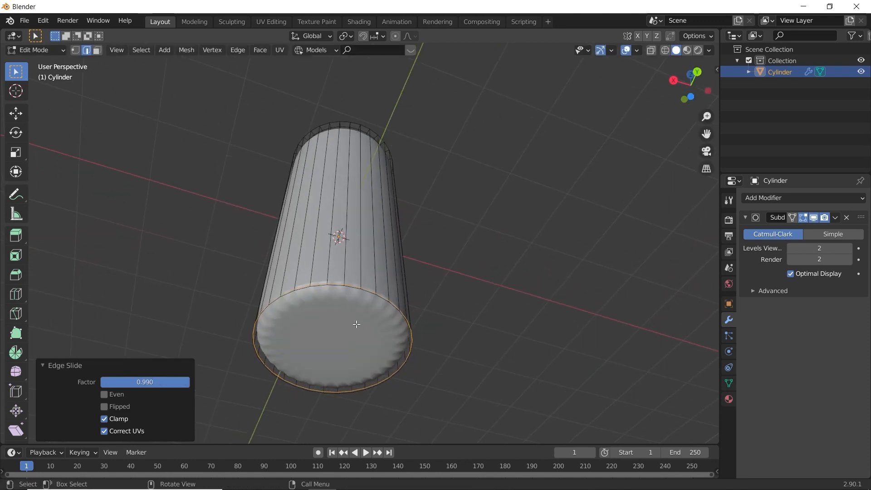
pyautogui.press('3')
pyautogui.click(392, 347)
pyautogui.press('i')
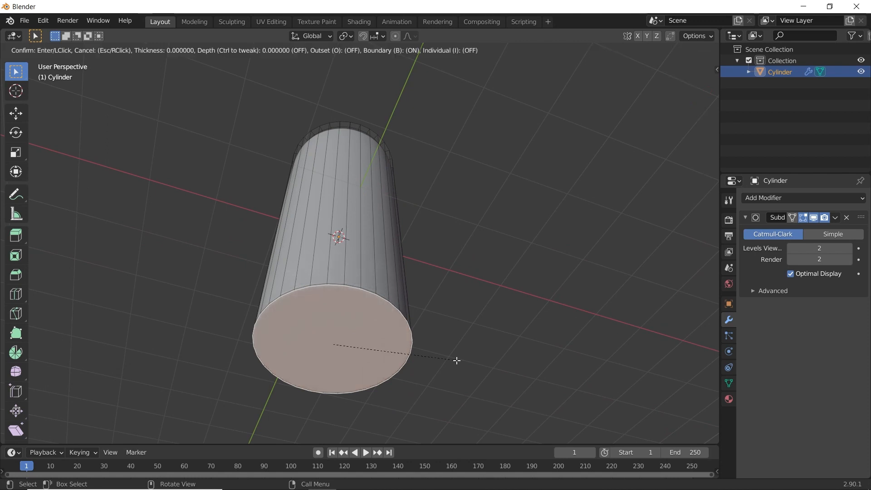
pyautogui.click(456, 360)
# - Cut an edge loop around the outer wall close to the rim, slid to a factor of about -0.930
pyautogui.moveTo(401, 214); pyautogui.dragTo(381, 167, button='middle')
pyautogui.hotkey('ctrl', 'r')
pyautogui.click(379, 169)
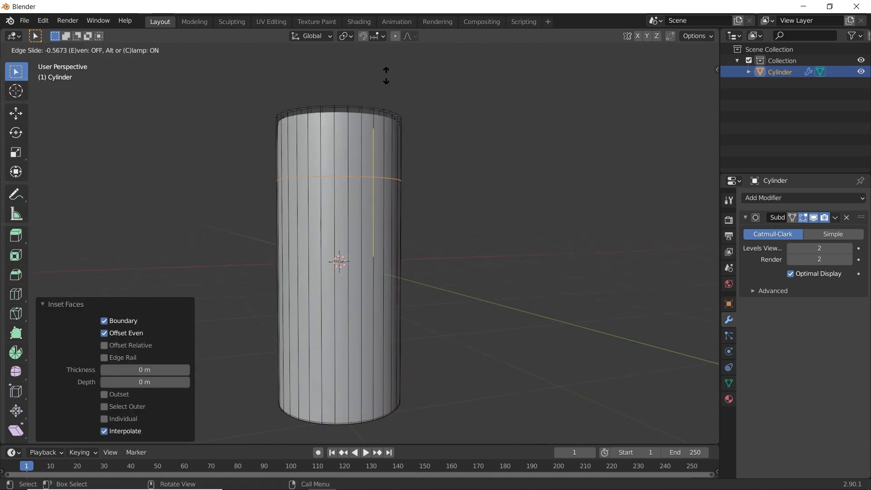
pyautogui.click(389, 424)
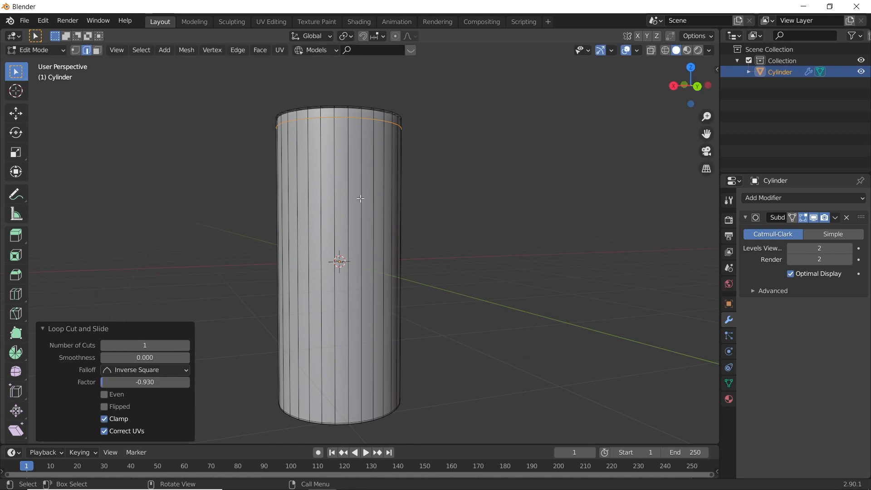
# - Cut a centred edge loop between the rim and the loop below it, and scale it outward to about 1.08
pyautogui.press('KP_Decimal')
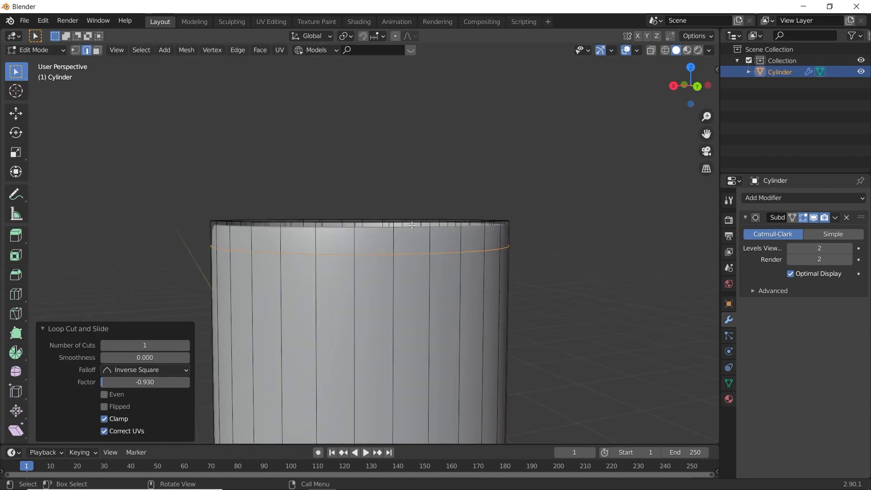
pyautogui.hotkey('ctrl', 'r')
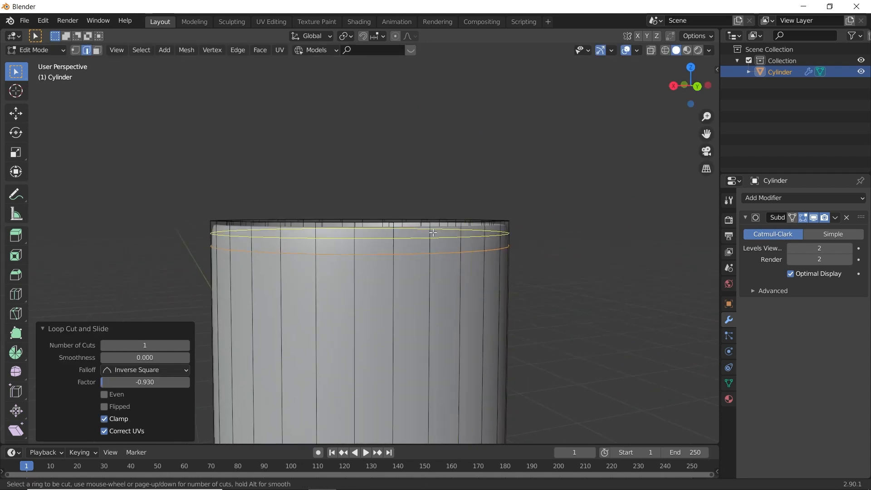
pyautogui.click(432, 232)
pyautogui.rightClick(432, 232)
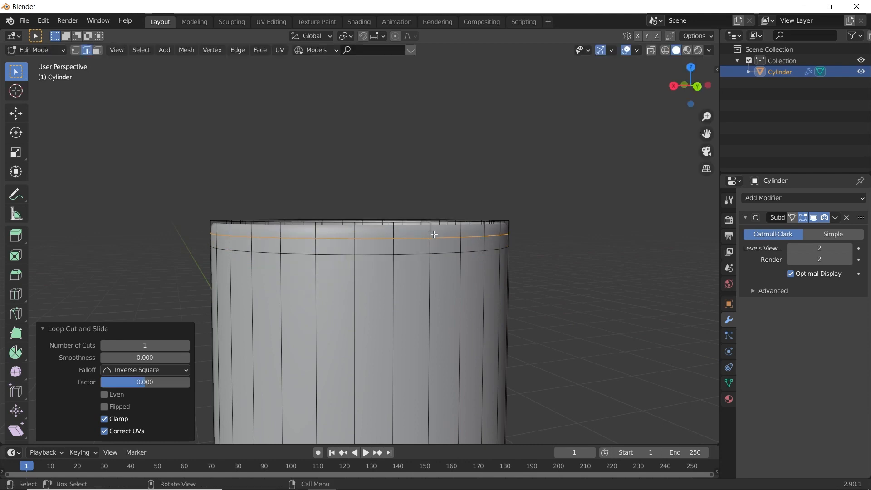
pyautogui.press('s')
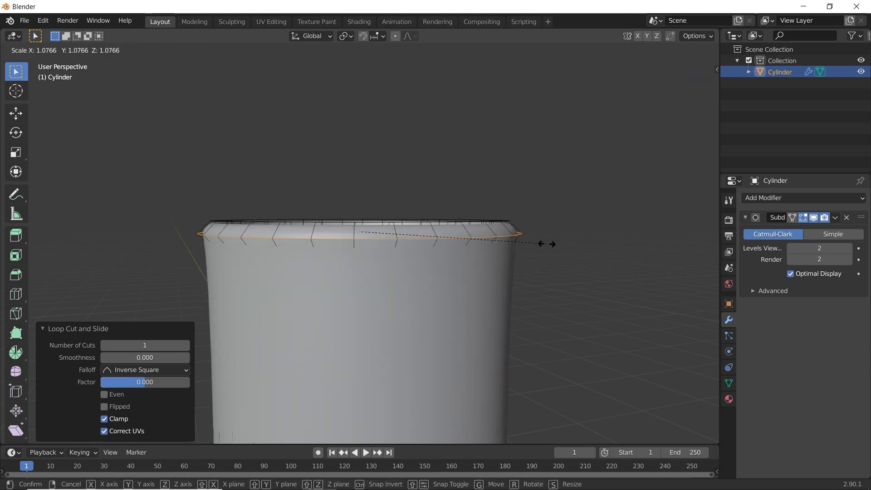
pyautogui.click(544, 243)
# - Cut a supporting edge loop around the outer wall and slide it up directly beneath the flared lip
pyautogui.press('Tab')
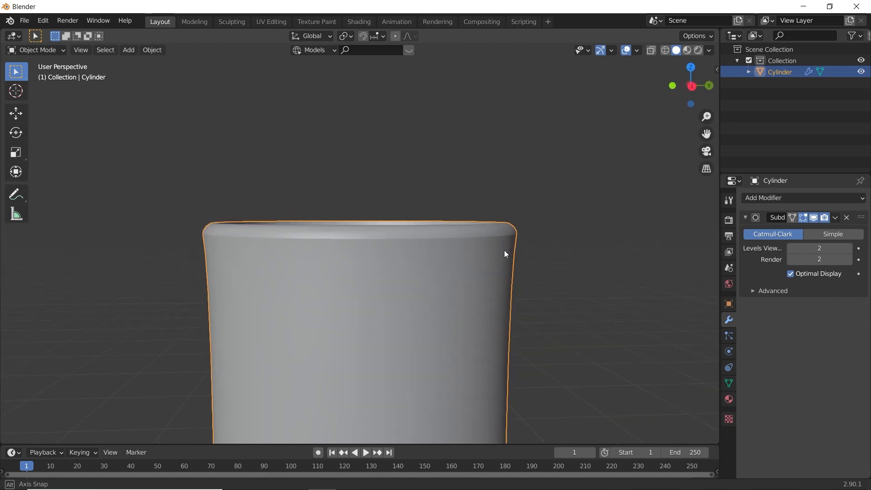
pyautogui.press('Tab')
pyautogui.scroll(-3, 454, 241)
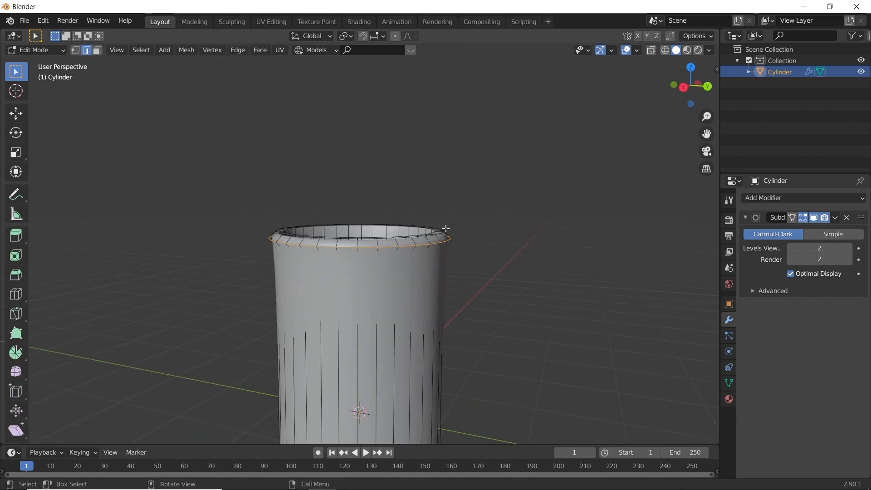
pyautogui.scroll(2, 436, 272)
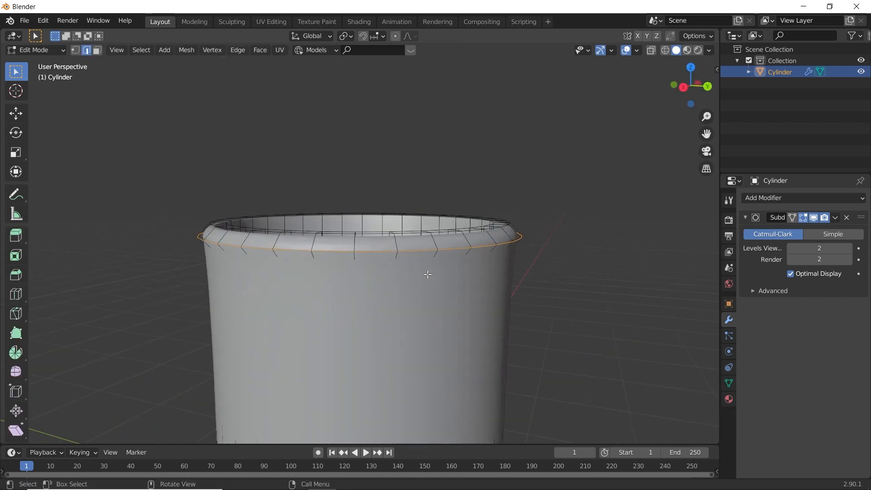
pyautogui.scroll(-1, 464, 269)
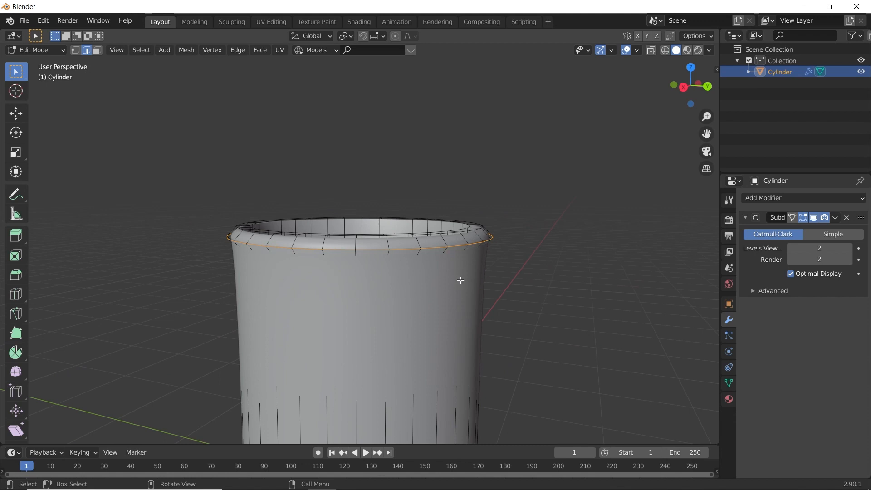
pyautogui.hotkey('ctrl', 'r')
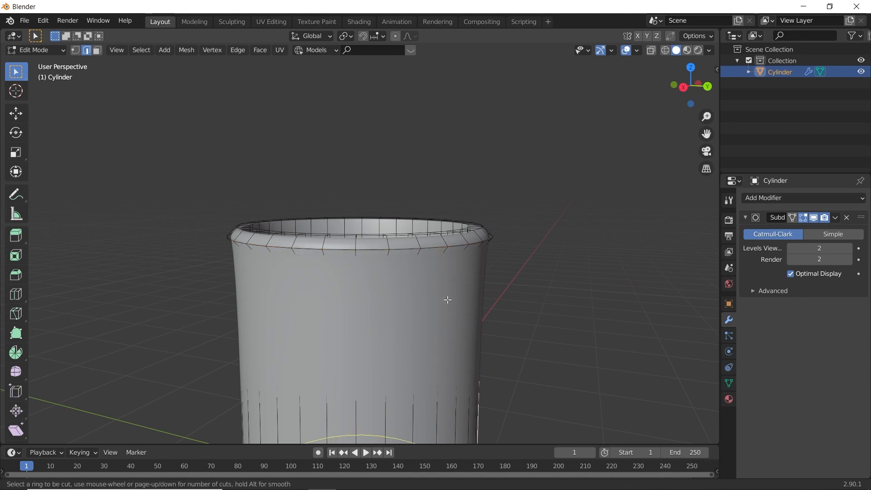
pyautogui.click(448, 297)
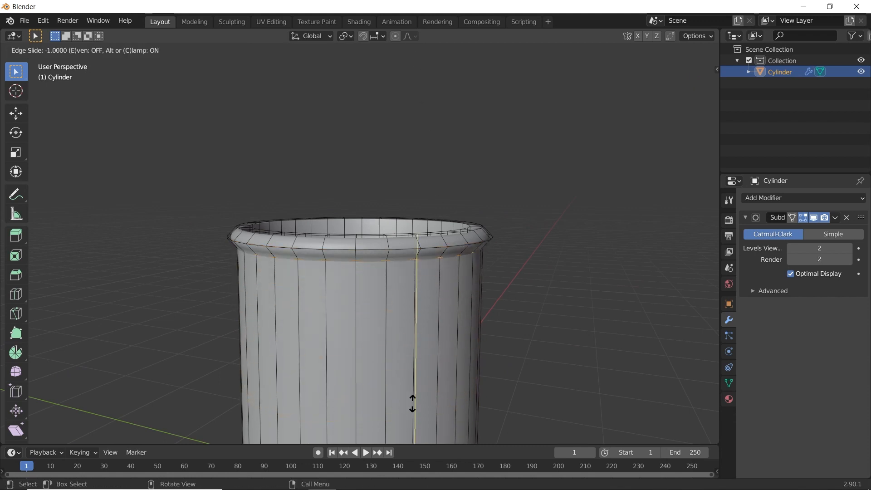
pyautogui.click(429, 418)
pyautogui.press('Tab')
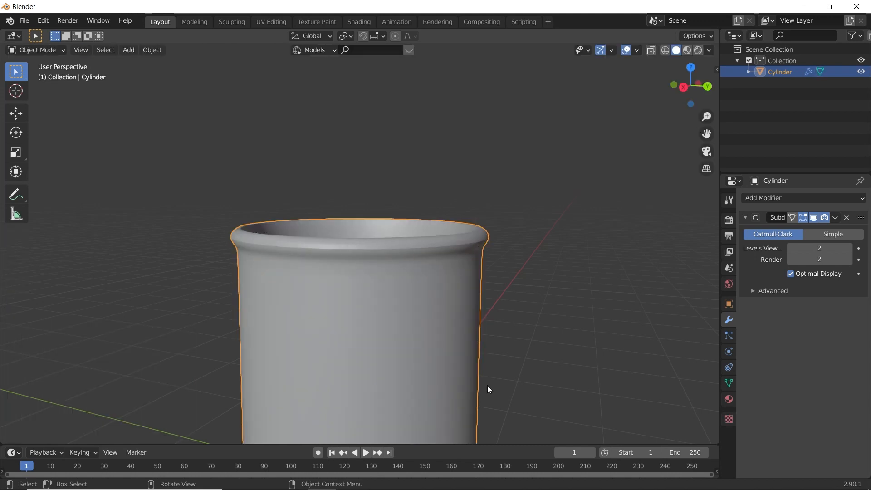
# - Bevel the outermost edge loop of the lip slightly with one segment
pyautogui.click(496, 298)
pyautogui.scroll(3, 431, 266)
pyautogui.scroll(-1, 464, 253)
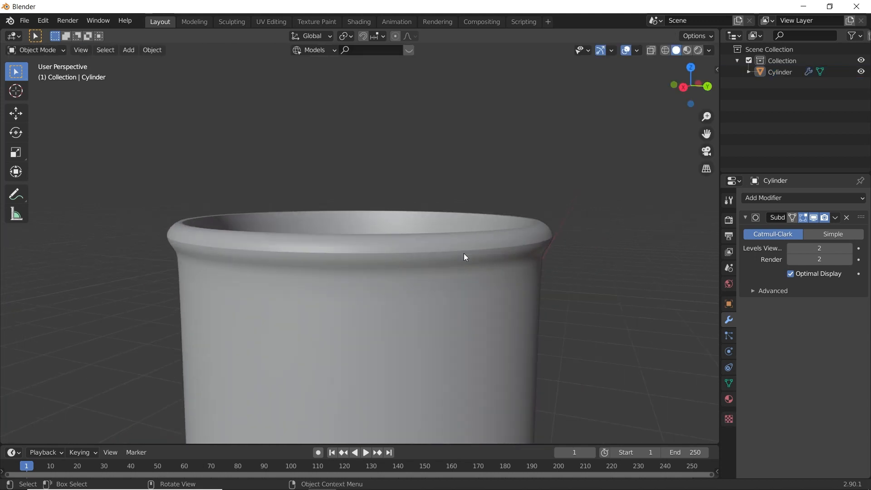
pyautogui.press('Tab')
pyautogui.keyDown('alt'); pyautogui.click(477, 251); pyautogui.keyUp('alt')
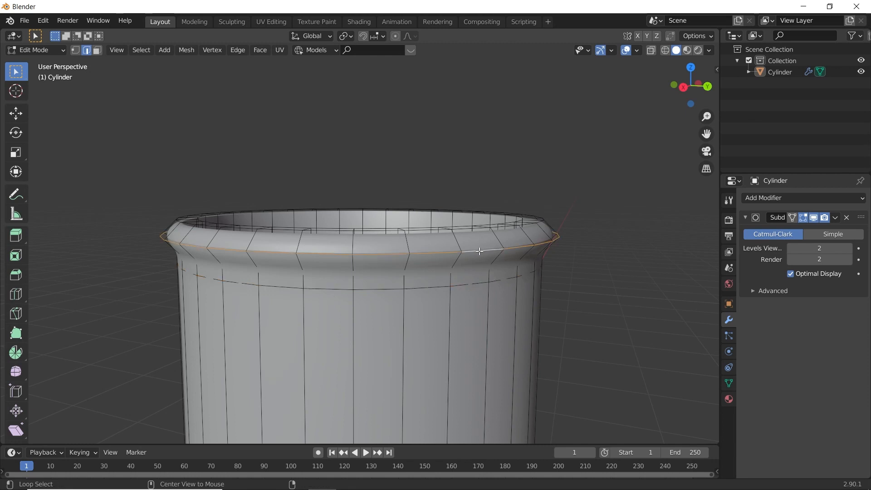
pyautogui.hotkey('ctrl', 'b')
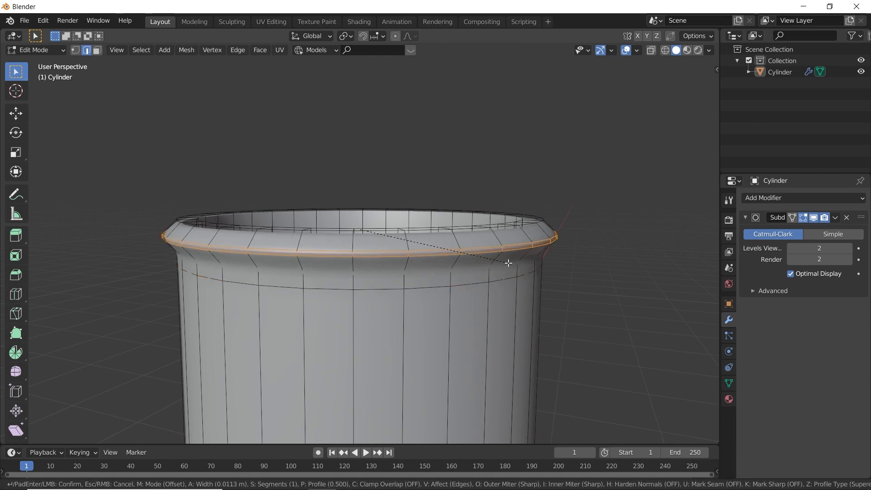
pyautogui.click(513, 265)
pyautogui.press('Tab')
# - Cut an edge loop around the cup's inner wall and slide it down to the inside bottom, factor 1.000
pyautogui.moveTo(576, 264)
pyautogui.mouseDown(button='middle')
pyautogui.moveTo(471, 263)
pyautogui.moveTo(400, 303)
pyautogui.moveTo(402, 337)
pyautogui.moveTo(399, 311)
pyautogui.moveTo(433, 231)
pyautogui.mouseUp(button='middle')
pyautogui.press('Tab')
pyautogui.hotkey('ctrl', 'r')
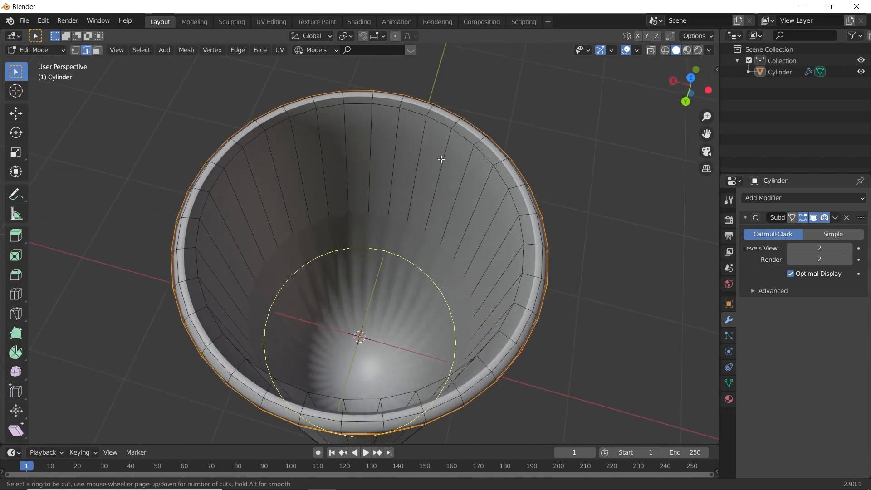
pyautogui.click(441, 159)
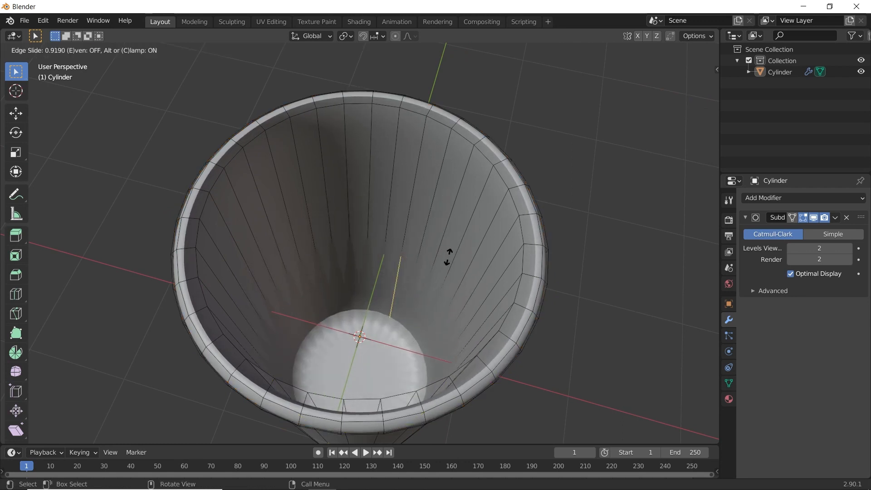
pyautogui.click(449, 268)
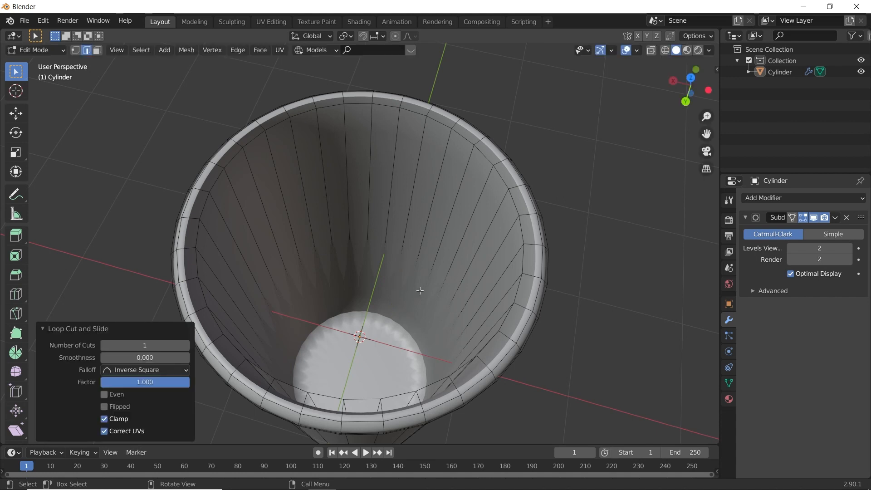
# - Inset the cup's inside bottom face slightly to sharpen its edge, and return to Object Mode
pyautogui.press('3')
pyautogui.click(371, 361)
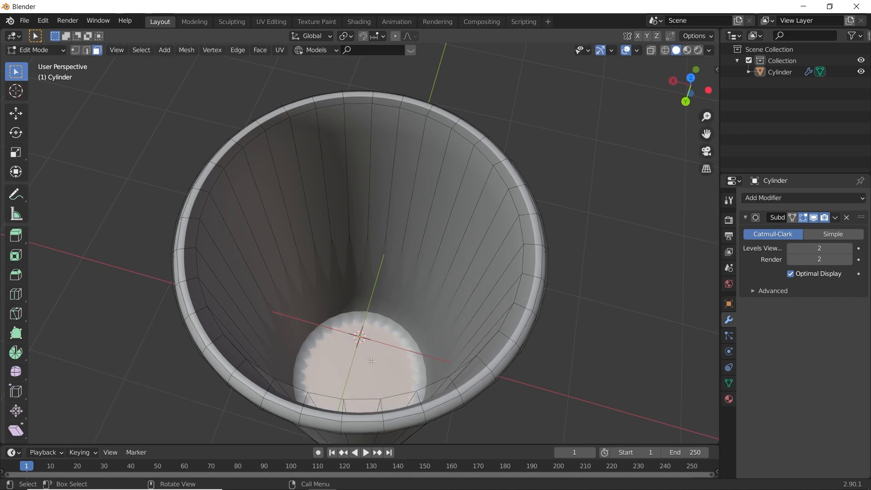
pyautogui.press('i')
pyautogui.click(397, 357)
pyautogui.press('Tab')
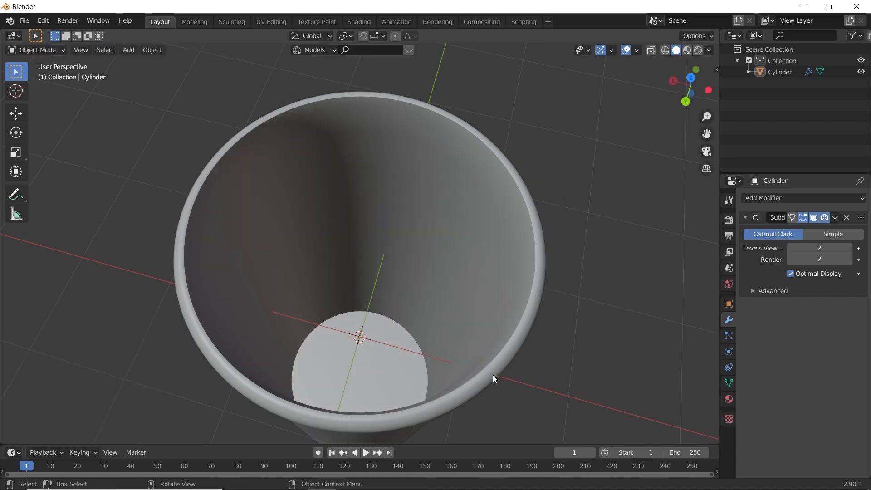
# - Move the cup up 2 m along the global Z axis
pyautogui.moveTo(493, 375); pyautogui.dragTo(399, 231, button='middle')
pyautogui.click(399, 232)
pyautogui.press('g')
pyautogui.press('z')
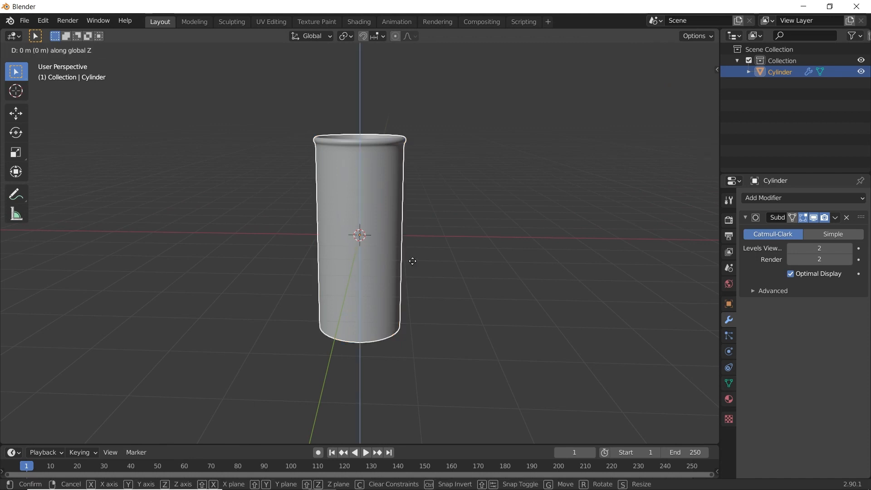
pyautogui.click(418, 158)
# - In front orthographic view, raise the cup another 0.309 m along Z so its base sits on the ground line
pyautogui.press('KP_5')
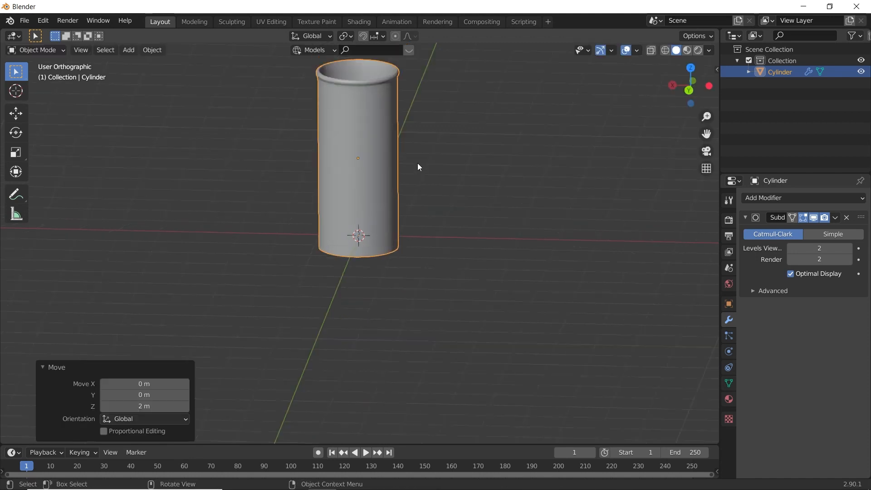
pyautogui.press('KP_1')
pyautogui.scroll(3, 434, 246)
pyautogui.press('g')
pyautogui.press('z')
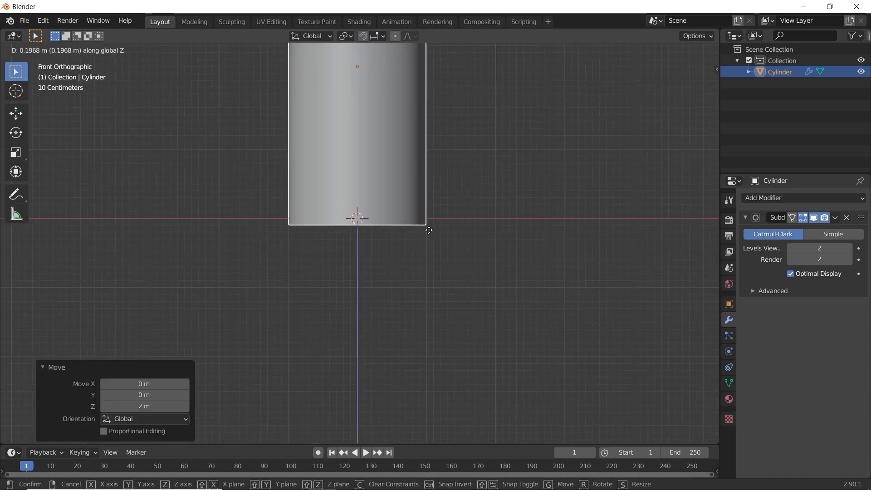
pyautogui.click(431, 260)
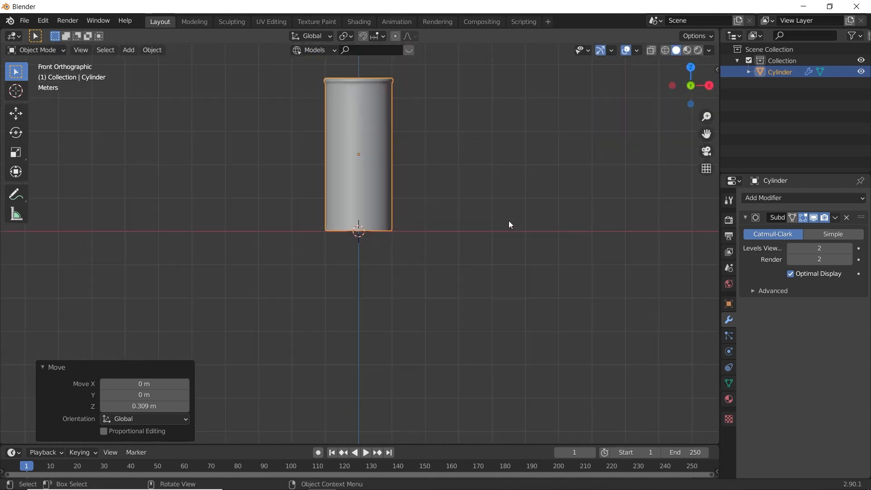
# - Assign an Environment Texture to the world background colour and load lebombo_4k.hdr from the indore folder
pyautogui.moveTo(508, 221); pyautogui.dragTo(353, 229, button='middle')
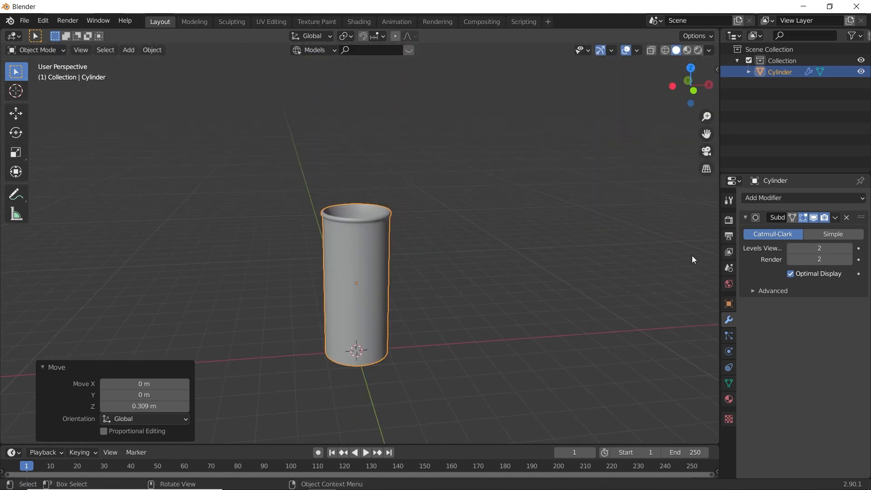
pyautogui.click(729, 283)
pyautogui.click(817, 245)
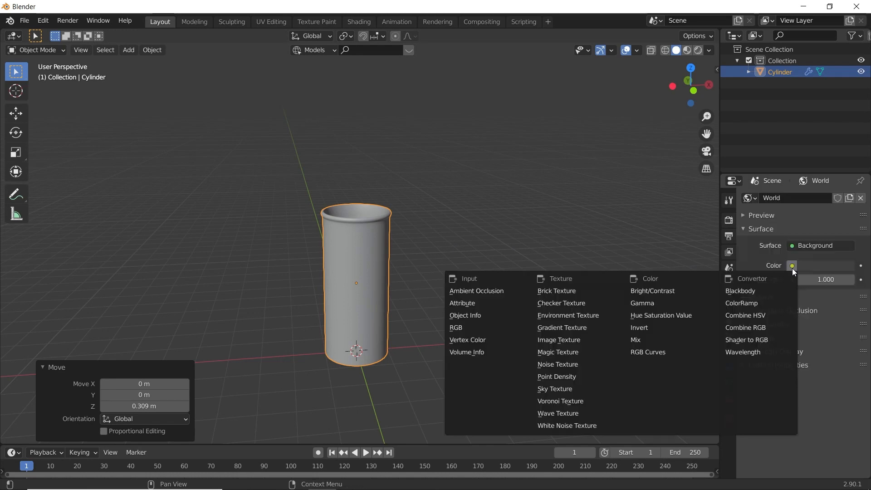
pyautogui.click(792, 265)
pyautogui.click(570, 315)
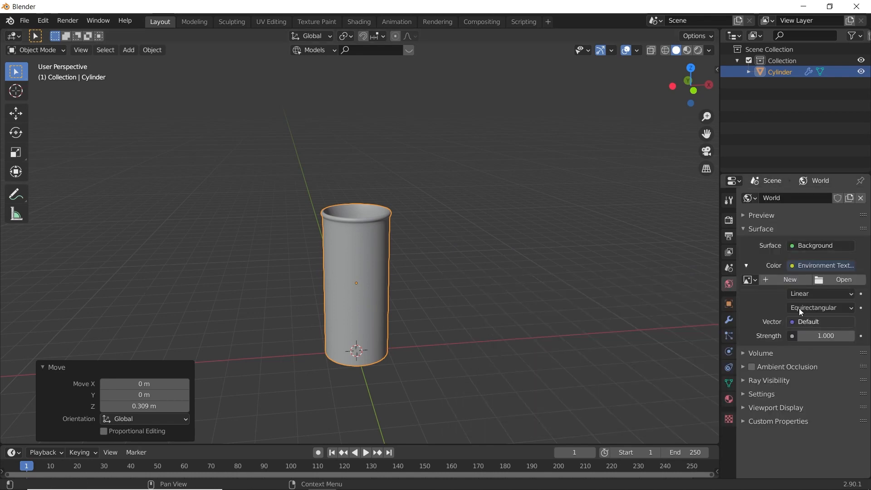
pyautogui.click(829, 280)
pyautogui.click(198, 385)
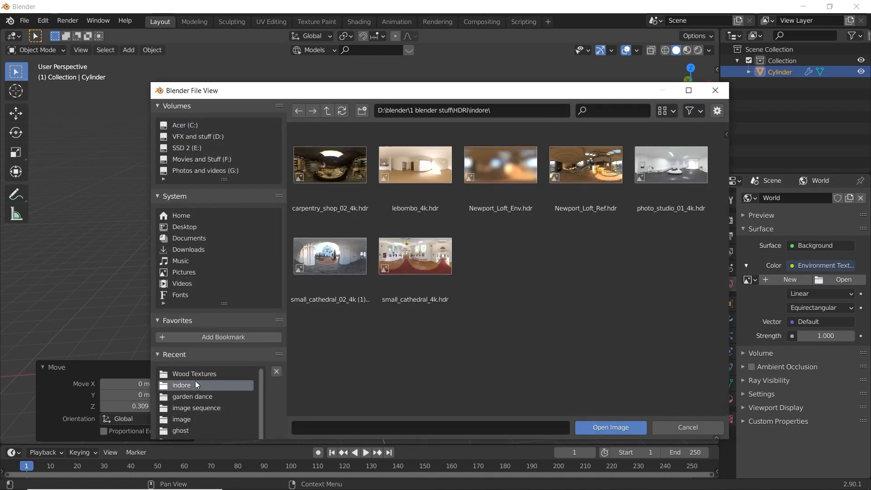
pyautogui.click(437, 167)
pyautogui.click(614, 429)
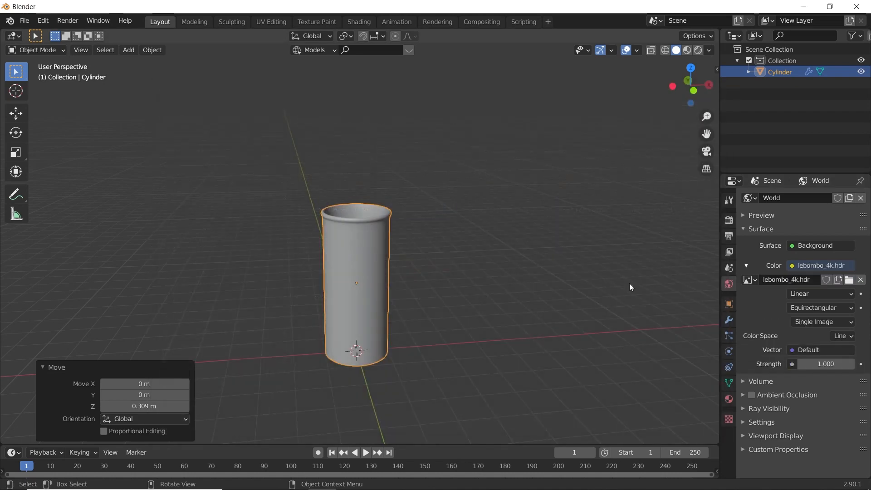
# - Switch the viewport to rendered shading and examine the cup against the environment and the render sampling settings
pyautogui.click(698, 50)
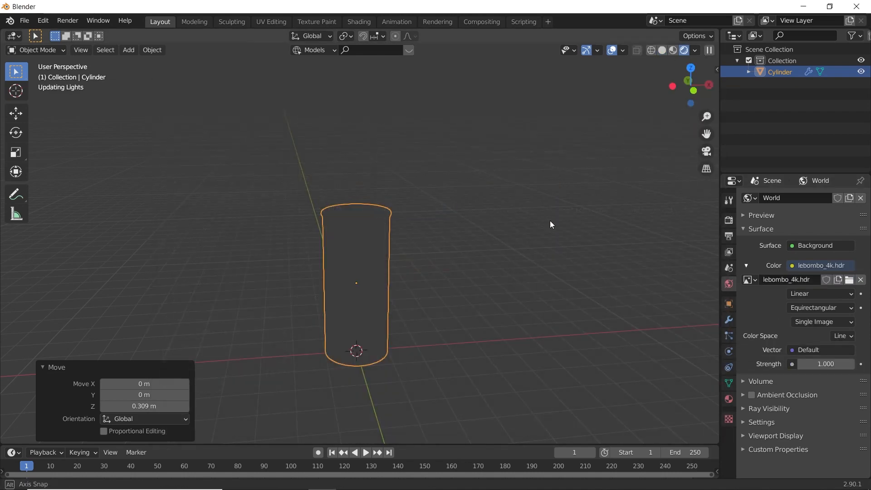
pyautogui.moveTo(550, 223); pyautogui.dragTo(205, 189, button='middle')
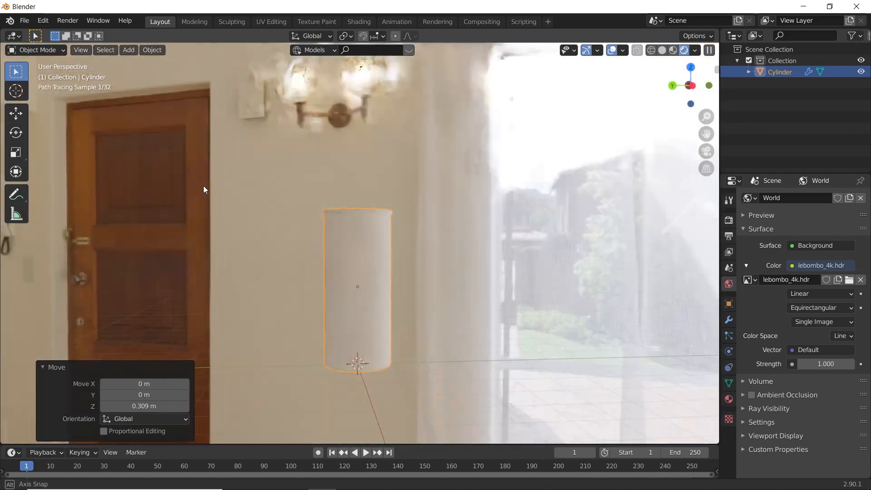
pyautogui.moveTo(258, 222); pyautogui.dragTo(410, 222, button='middle')
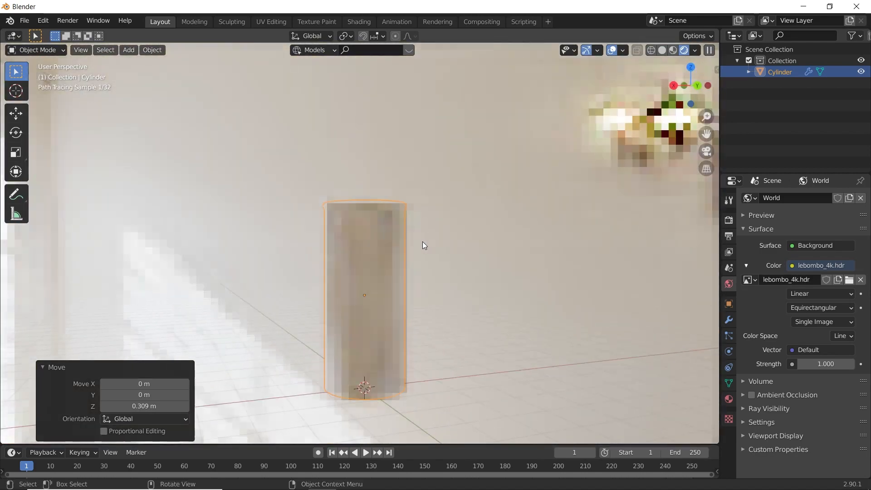
pyautogui.scroll(3, 423, 242)
pyautogui.scroll(-3, 425, 243)
pyautogui.moveTo(450, 285); pyautogui.dragTo(412, 289, button='middle')
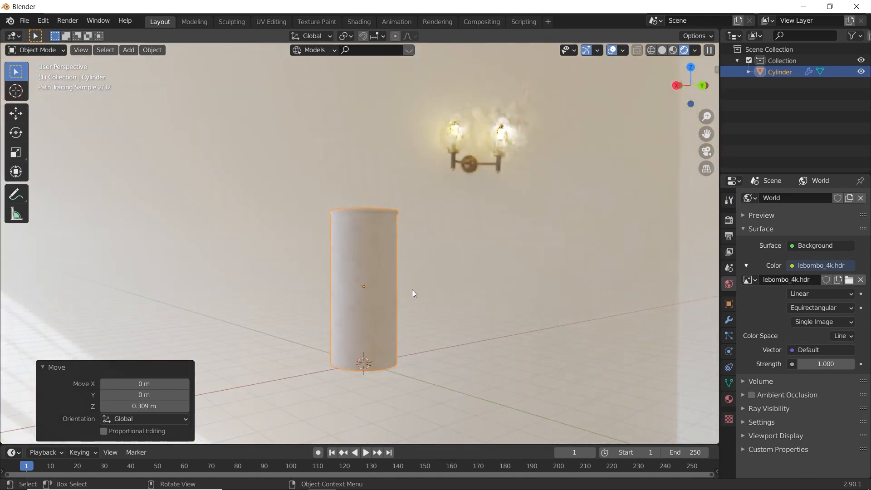
pyautogui.click(729, 221)
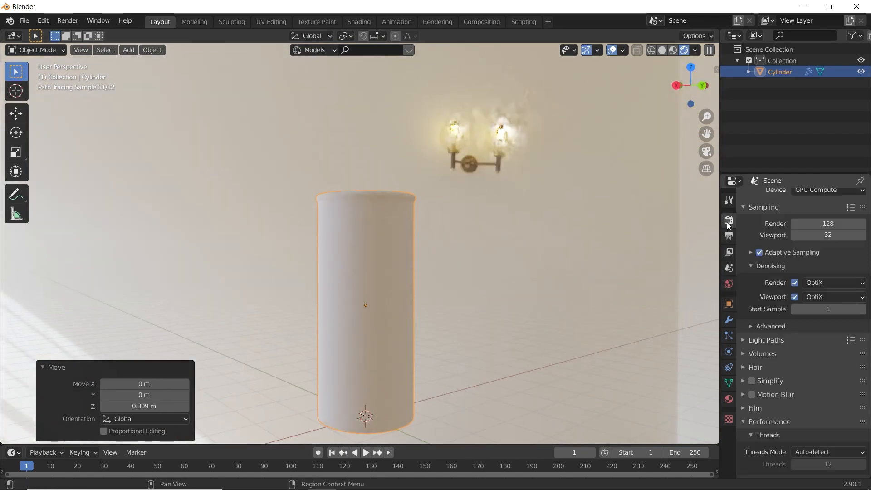
pyautogui.scroll(2, 762, 230)
pyautogui.scroll(-3, 440, 250)
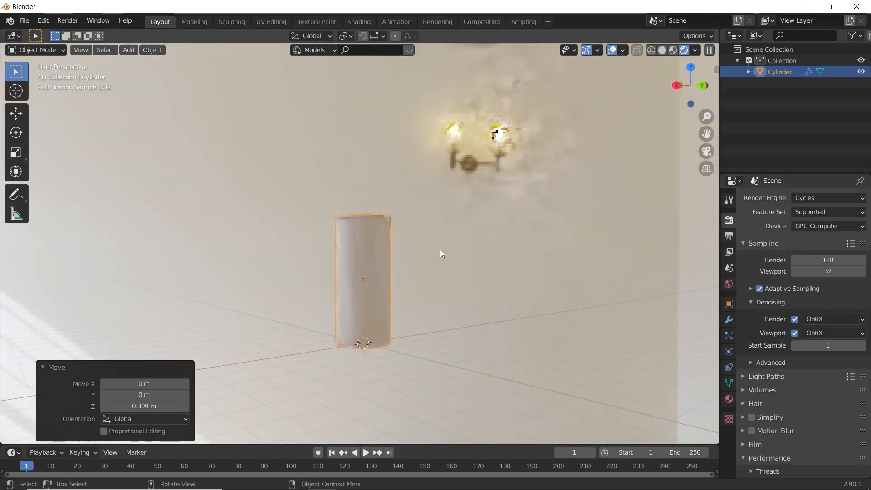
# - Add a plane at the world origin and scale it up into a large floor beneath the cup
pyautogui.moveTo(440, 250); pyautogui.dragTo(361, 278, button='middle')
pyautogui.hotkey('shift', 'a')
pyautogui.moveTo(379, 236)
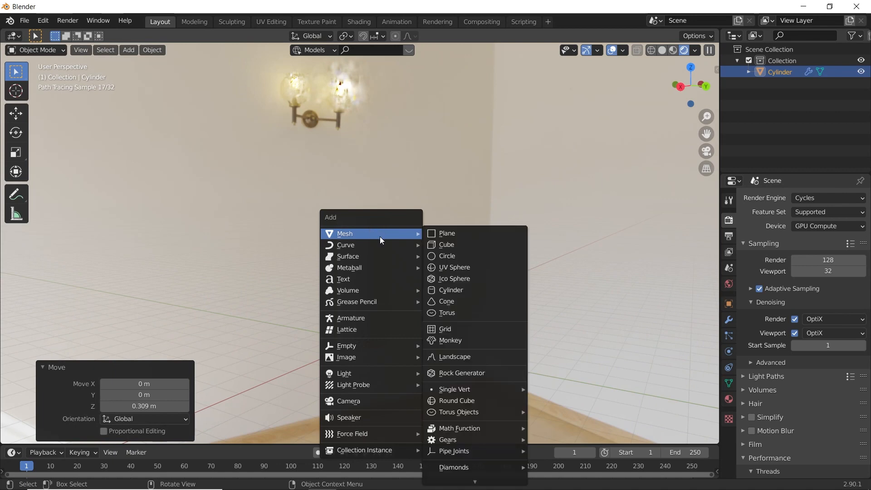
pyautogui.click(493, 231)
pyautogui.press('s')
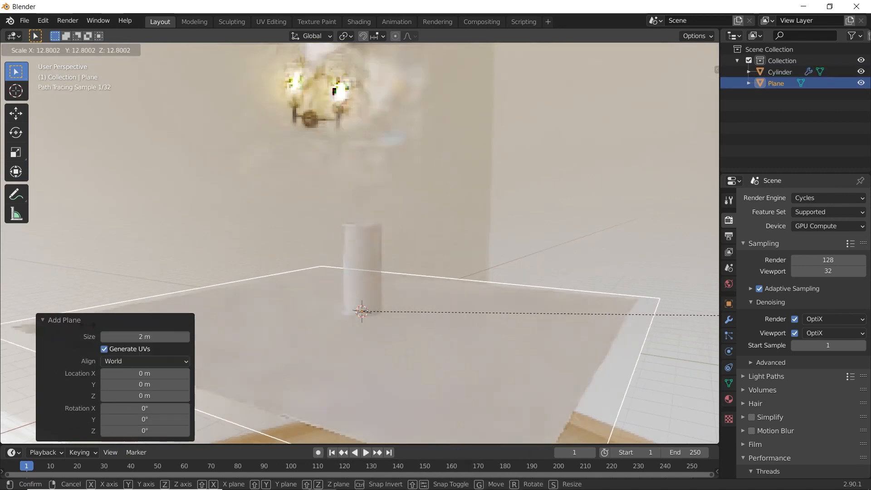
pyautogui.click(136, 330)
pyautogui.click(273, 291)
# - Fine-tune the cup's height along the global Z axis so its base rests on the plane
pyautogui.scroll(4, 274, 288)
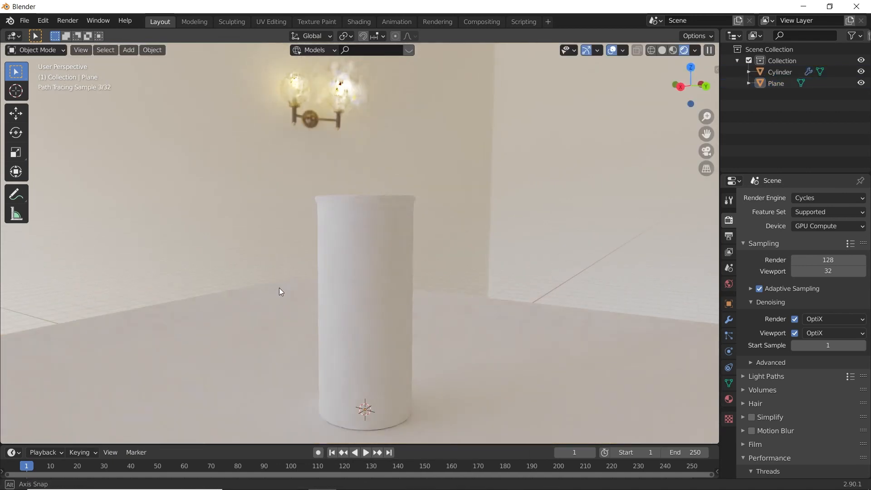
pyautogui.moveTo(292, 283); pyautogui.dragTo(306, 268, button='middle')
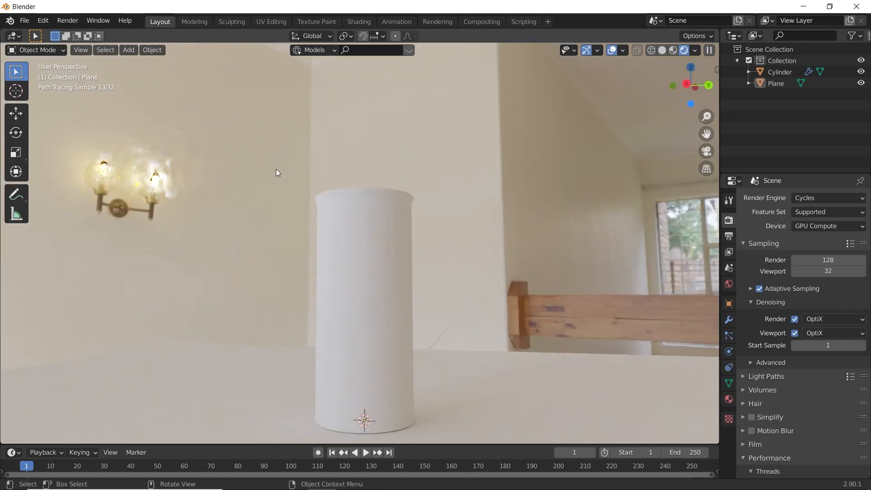
pyautogui.scroll(-1, 295, 176)
pyautogui.moveTo(321, 172); pyautogui.dragTo(372, 216, button='middle')
pyautogui.click(380, 261)
pyautogui.press('g')
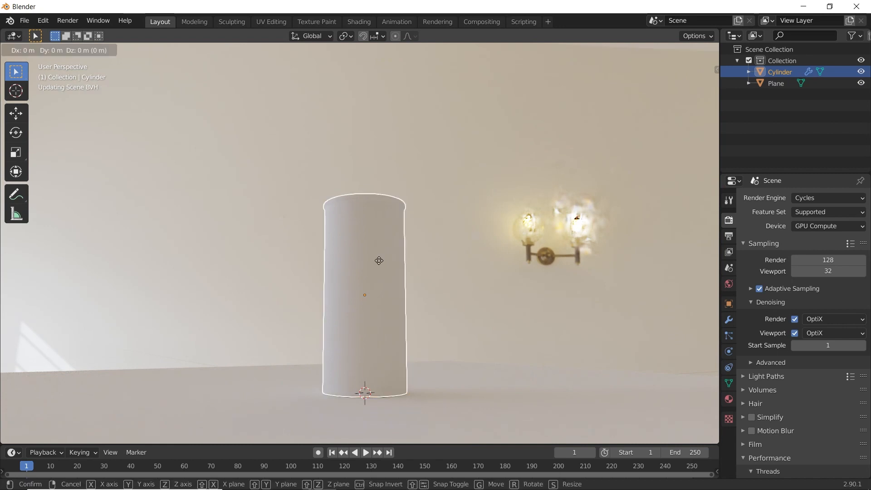
pyautogui.press('z')
pyautogui.click(379, 262)
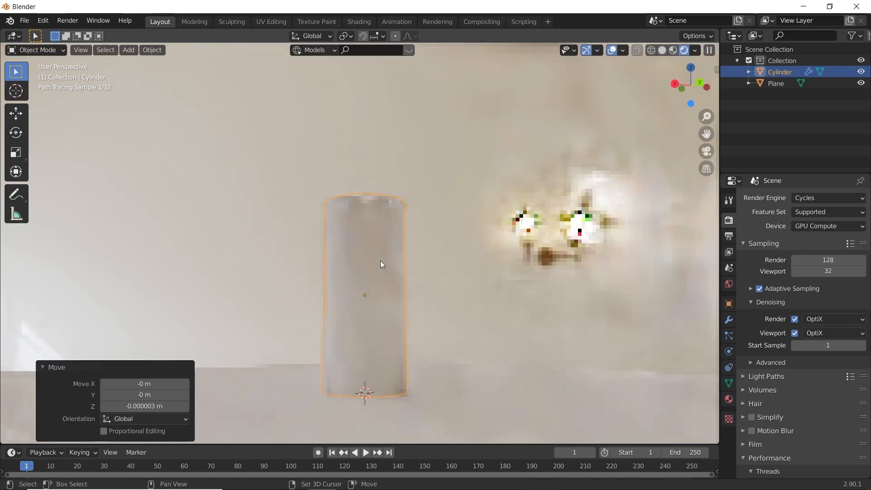
pyautogui.press('g')
pyautogui.press('z')
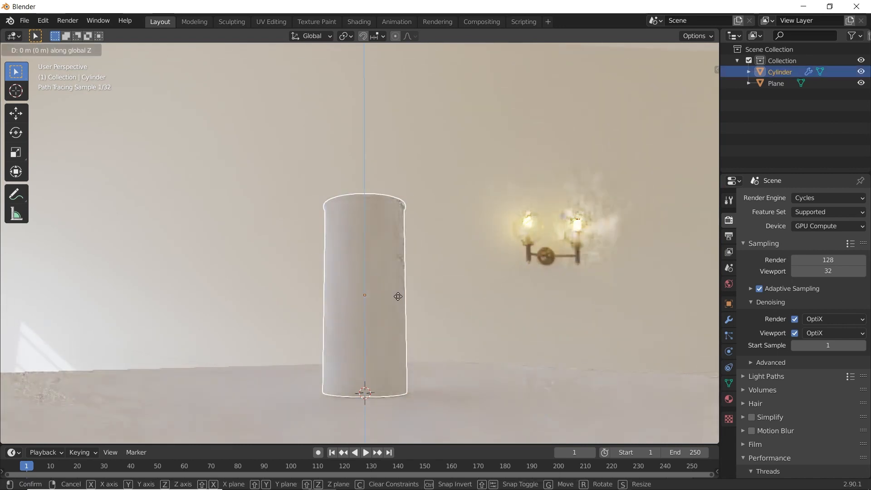
pyautogui.click(371, 306)
pyautogui.click(316, 287)
# - Turn off viewport denoising in the Cycles sampling settings
pyautogui.moveTo(316, 287); pyautogui.dragTo(501, 234, button='middle')
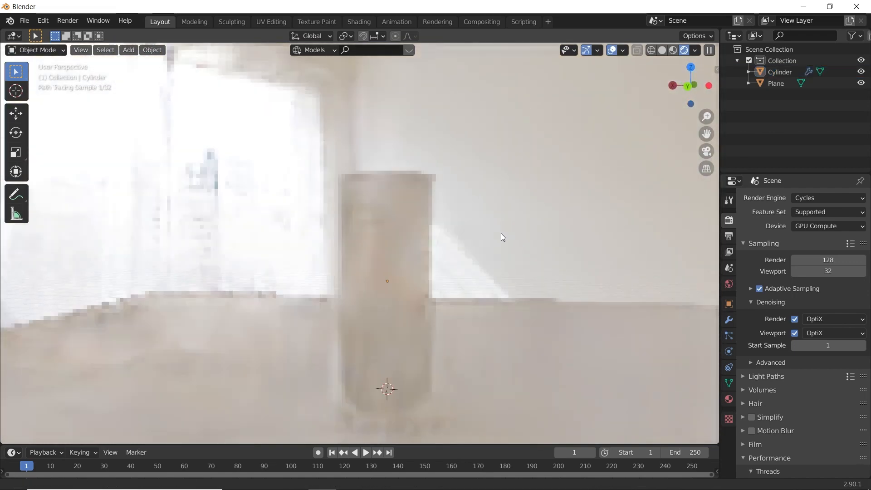
pyautogui.click(794, 333)
# - Frame the cup from the front with the window behind it, add a camera and align it to this view
pyautogui.keyDown('shift'); pyautogui.moveTo(480, 294); pyautogui.dragTo(505, 257, button='middle'); pyautogui.keyUp('shift')
pyautogui.hotkey('shift', 'a')
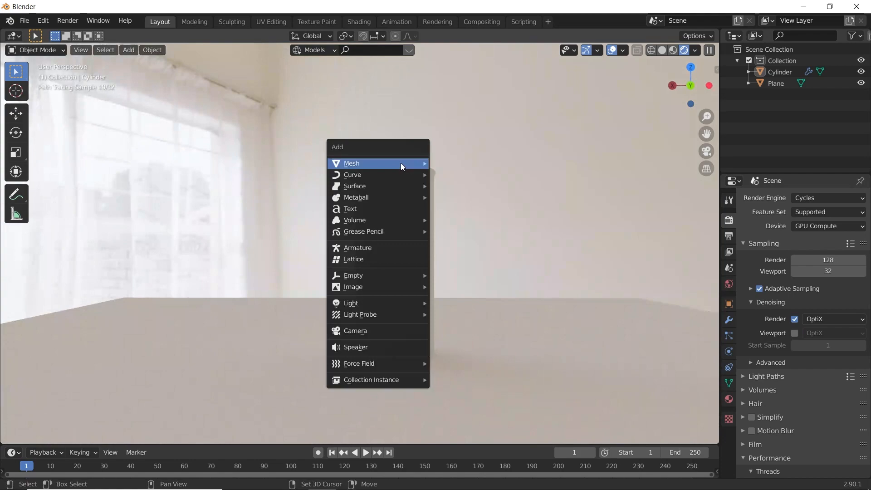
pyautogui.click(387, 330)
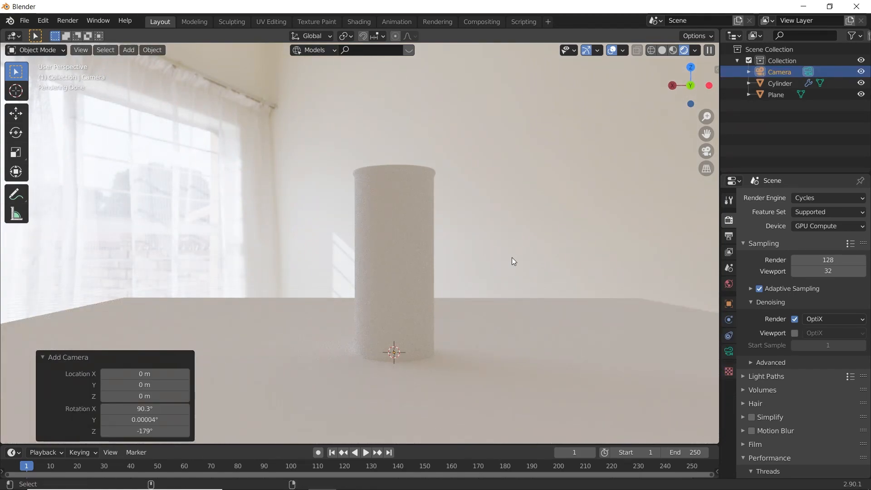
pyautogui.press('ctrl+KP_0')
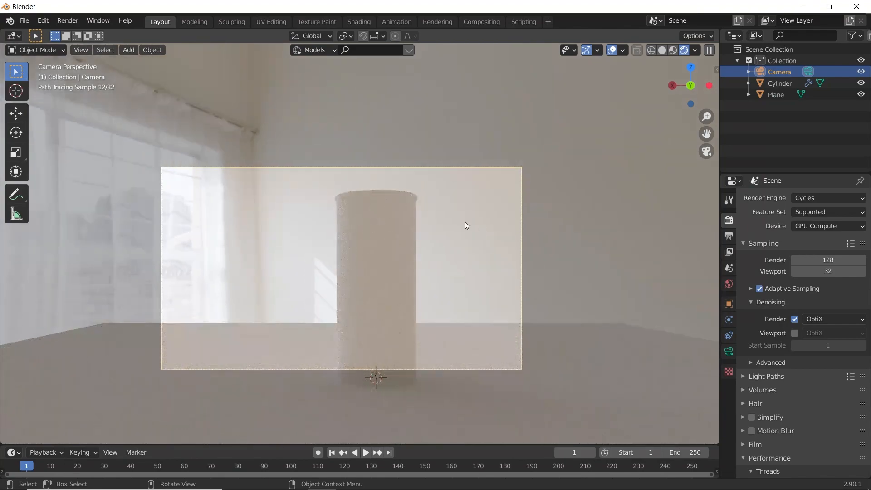
# - Move the camera back about 4.02 m along its local Z axis and lower it about 0.54 m along global Z
pyautogui.press('g')
pyautogui.press('z')
pyautogui.press('z')
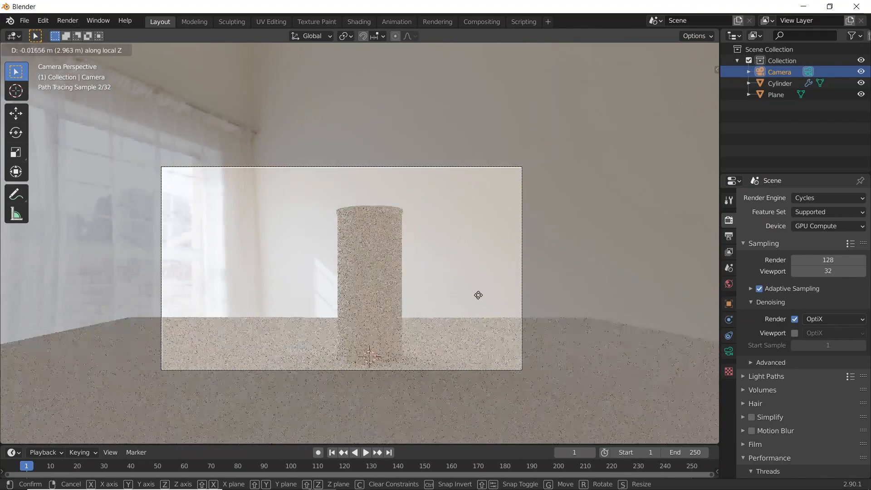
pyautogui.click(479, 300)
pyautogui.press('g')
pyautogui.press('z')
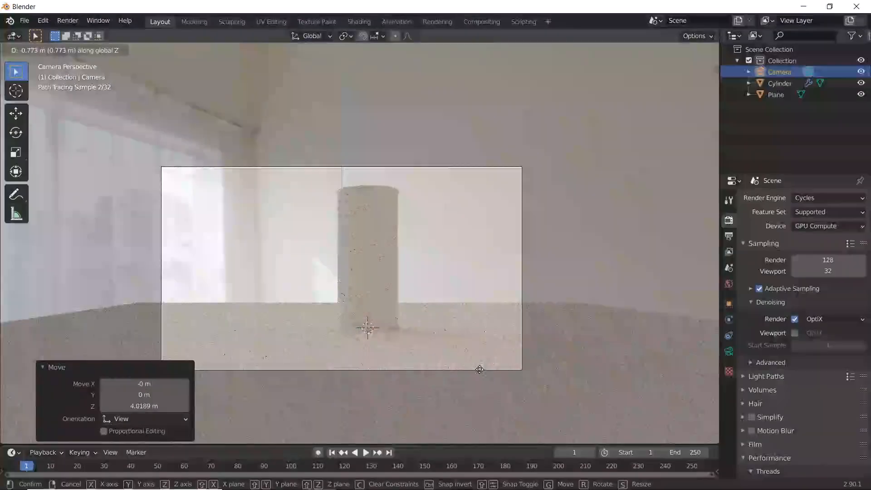
pyautogui.click(473, 348)
# - Fine-tune the camera's distance along its local Z axis and shift it about 0.027 m along global X
pyautogui.press('g')
pyautogui.press('z')
pyautogui.press('z')
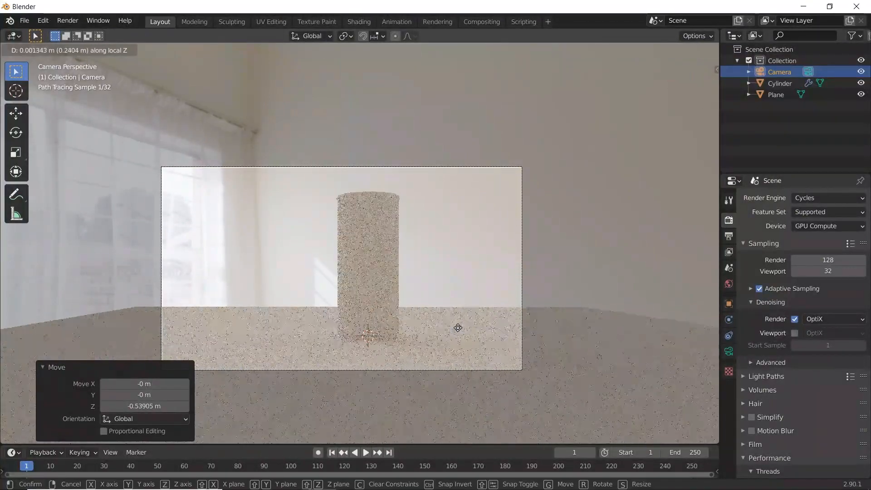
pyautogui.click(459, 331)
pyautogui.press('g')
pyautogui.press('x')
pyautogui.click(454, 330)
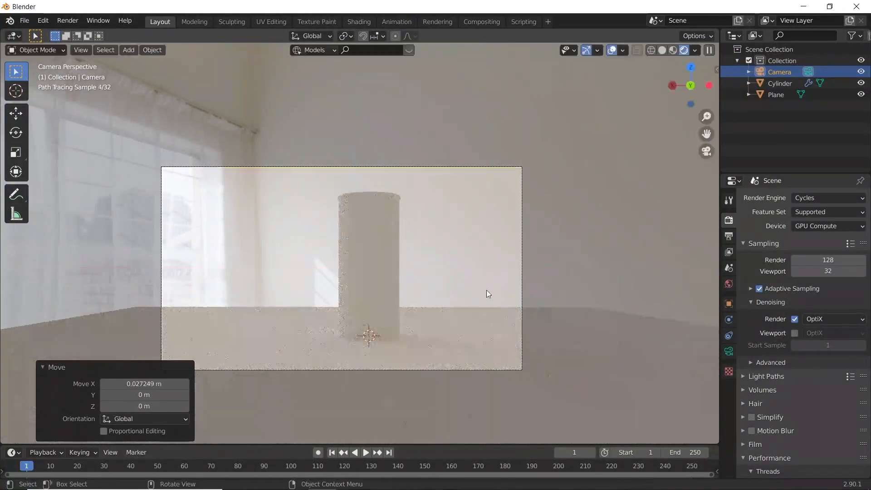
# - Deselect the camera, switch to the Shading workspace and show the scene through the camera
pyautogui.click(567, 170)
pyautogui.scroll(3, 566, 169)
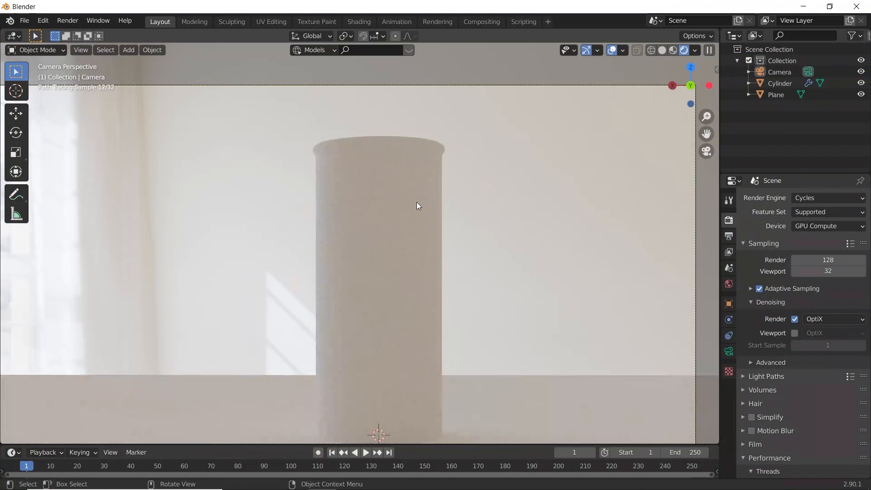
pyautogui.scroll(-3, 419, 206)
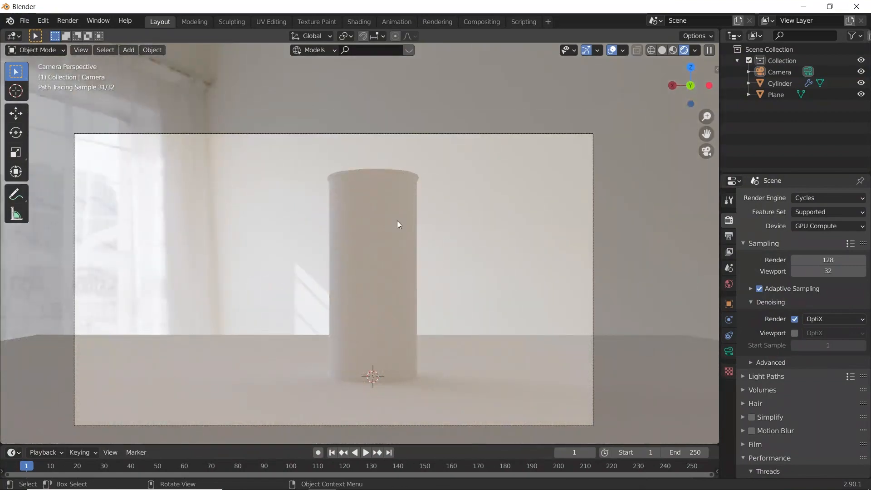
pyautogui.scroll(1, 397, 221)
pyautogui.click(363, 22)
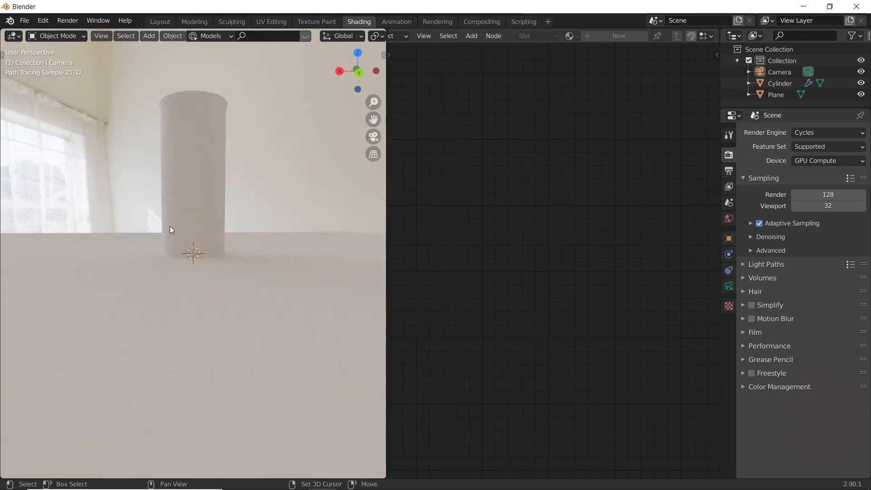
pyautogui.press('KP_0')
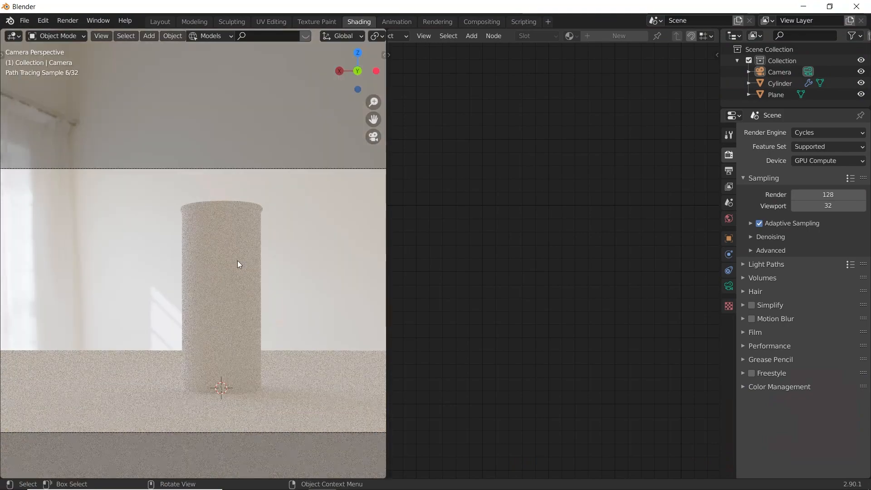
pyautogui.scroll(2, 238, 256)
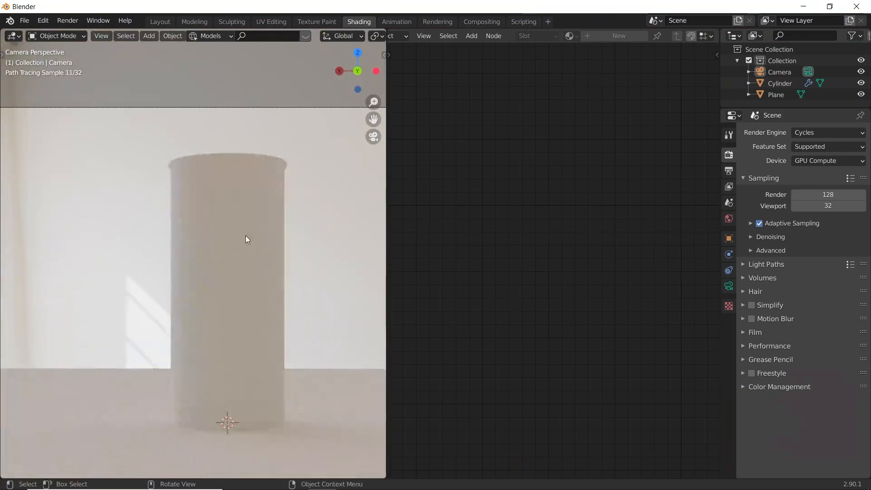
# - Create a new material for the cup and name it "glass"
pyautogui.click(246, 236)
pyautogui.click(614, 36)
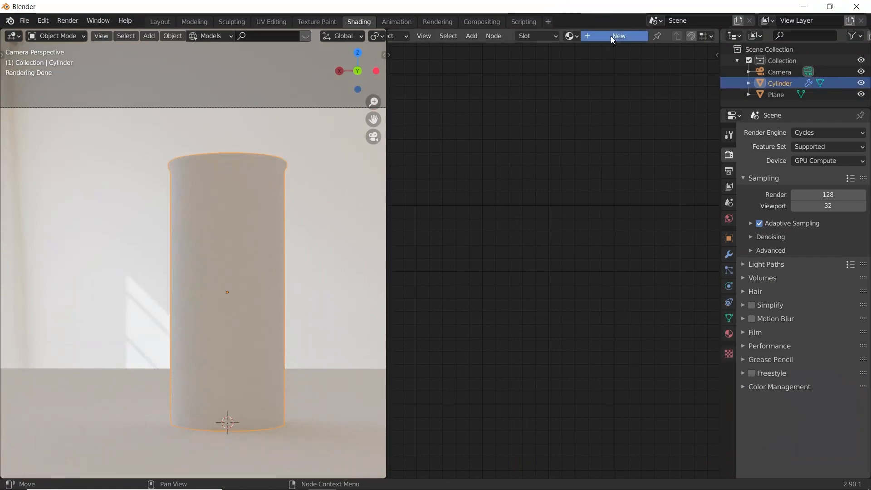
pyautogui.moveTo(538, 194); pyautogui.dragTo(475, 190, button='middle')
pyautogui.click(670, 35)
pyautogui.write('g')
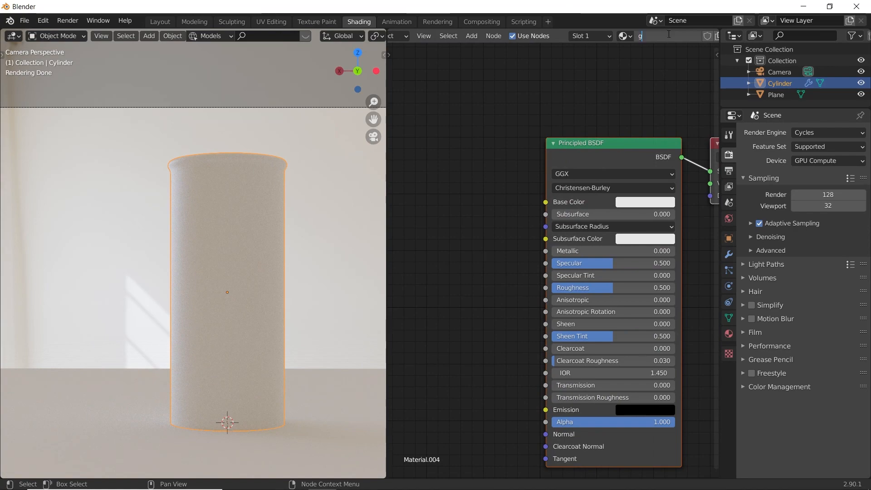
pyautogui.write('lass')
pyautogui.press('Return')
# - Make the glass material's base color pure white, with roughness 0 and transmission 1
pyautogui.scroll(-1, 609, 162)
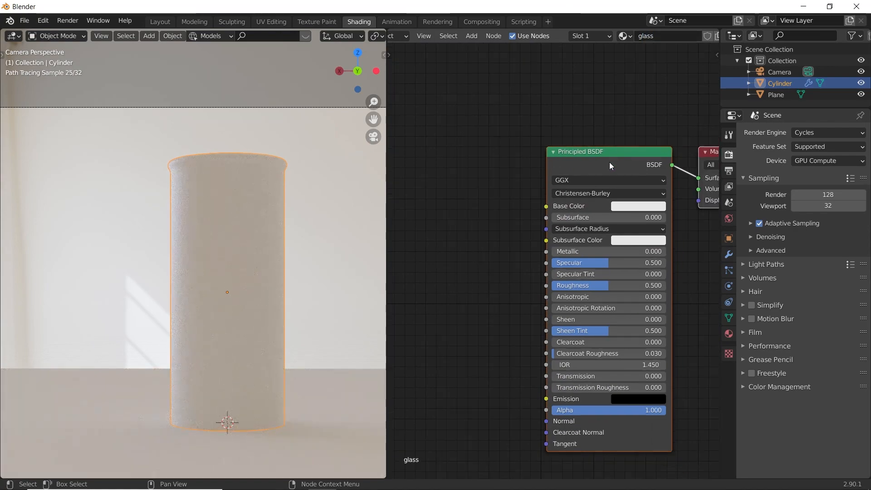
pyautogui.click(633, 207)
pyautogui.moveTo(706, 68); pyautogui.dragTo(706, 50)
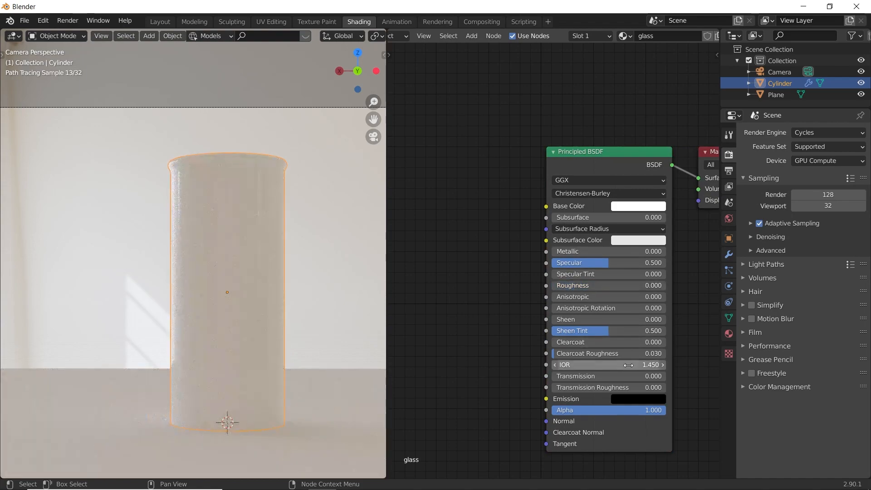
pyautogui.moveTo(574, 379); pyautogui.dragTo(667, 378)
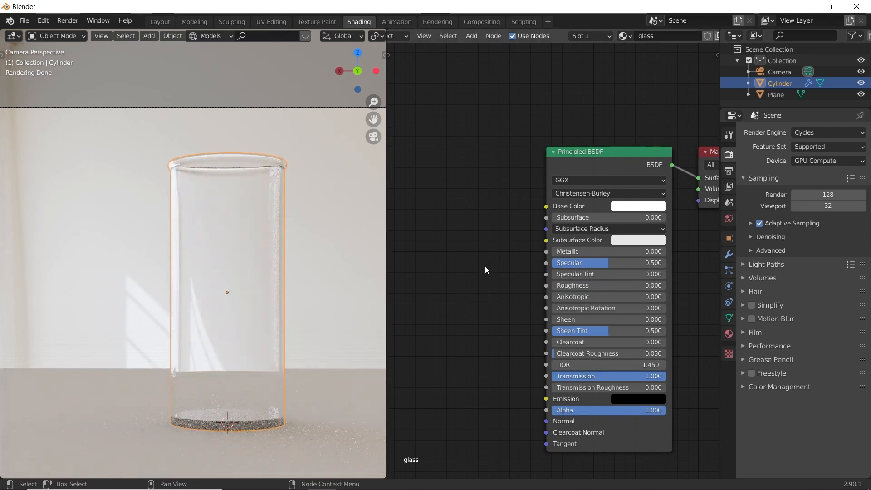
# - Add a Noise Texture node to the glass material with linked Mapping and Texture Coordinate nodes
pyautogui.moveTo(485, 270); pyautogui.dragTo(561, 265, button='middle')
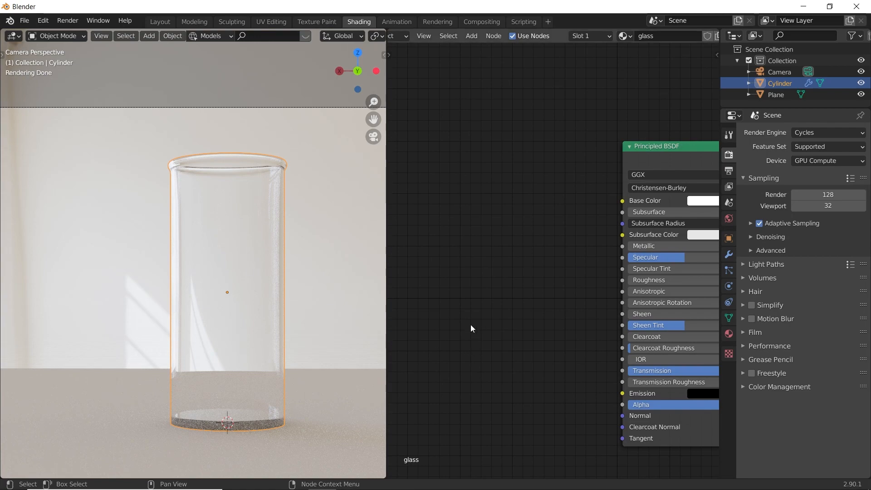
pyautogui.hotkey('shift', 'a')
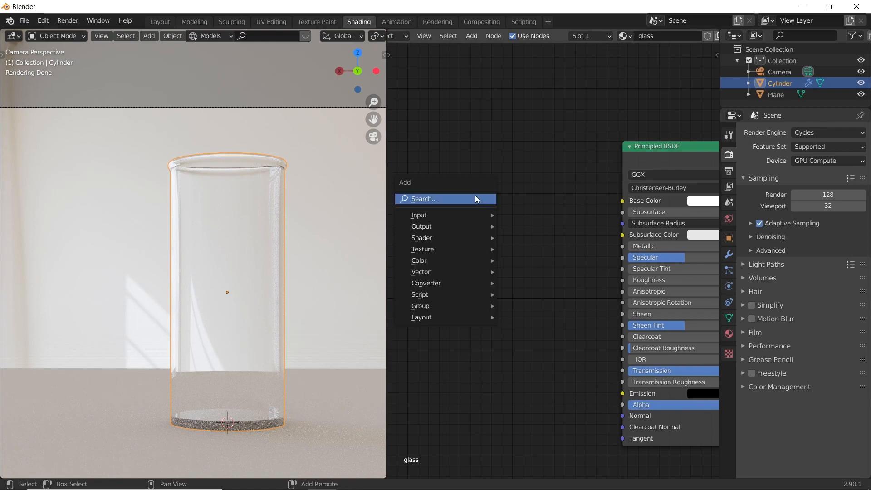
pyautogui.click(475, 195)
pyautogui.write('noise')
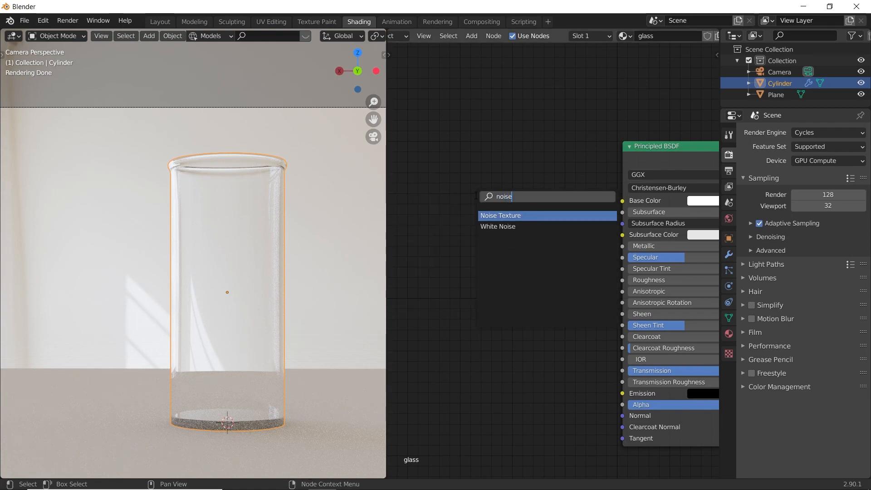
pyautogui.press('Return')
pyautogui.click(482, 199)
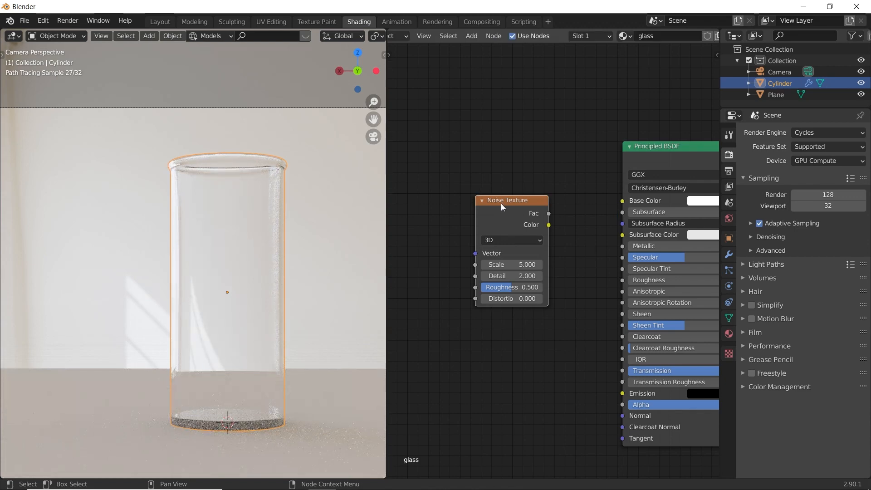
pyautogui.hotkey('ctrl', 't')
pyautogui.moveTo(478, 173); pyautogui.dragTo(462, 219, button='middle')
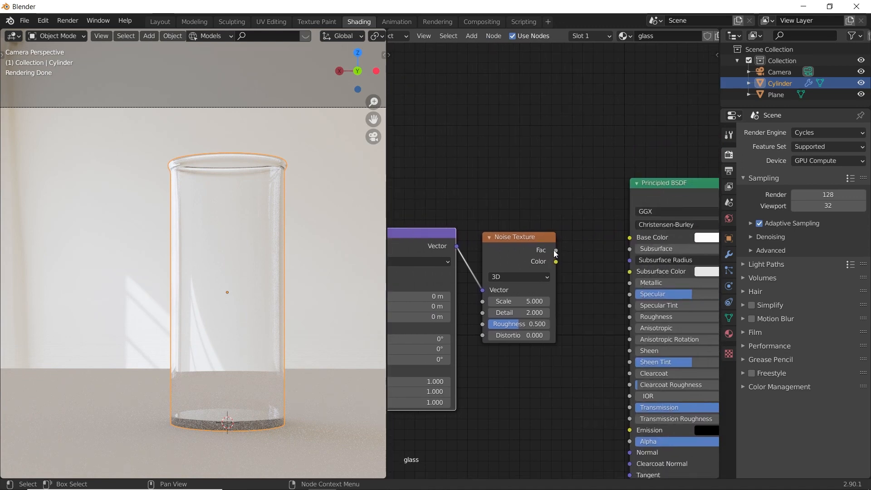
# - Connect the noise Fac output to the Principled BSDF's Roughness and feed the Mapping node from Object coordinates
pyautogui.moveTo(556, 251); pyautogui.dragTo(584, 259)
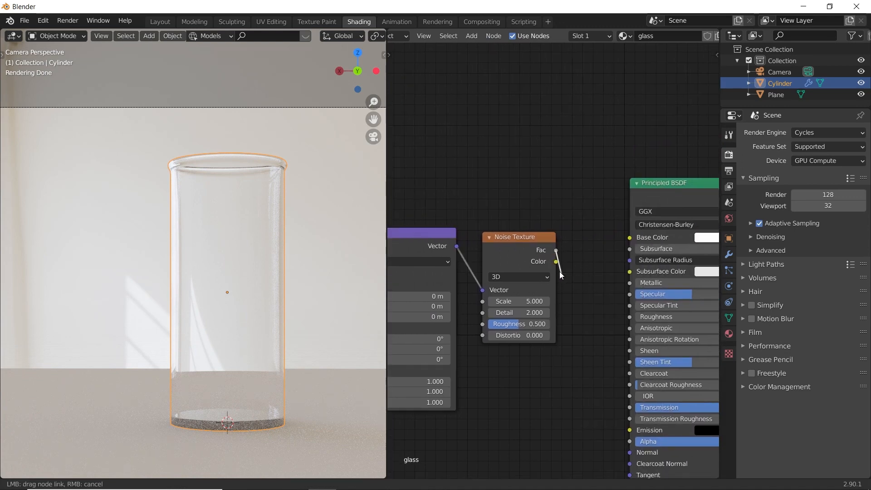
pyautogui.moveTo(605, 328); pyautogui.dragTo(630, 317)
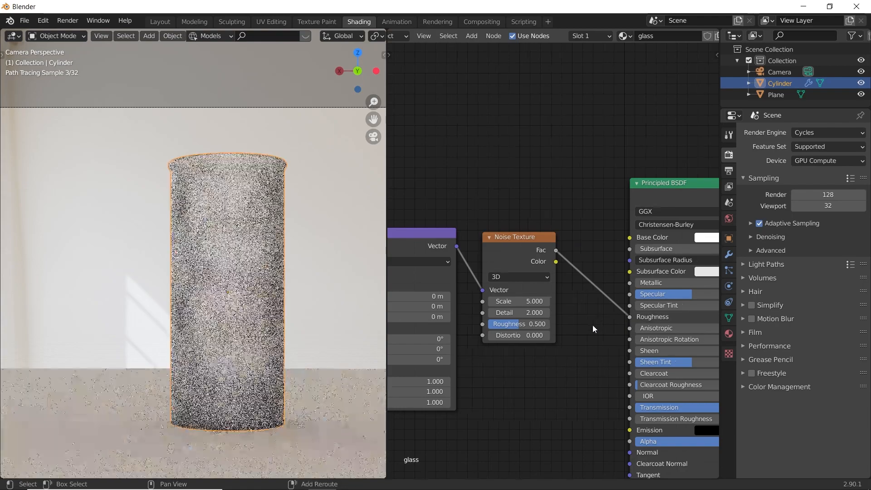
pyautogui.moveTo(593, 325); pyautogui.dragTo(666, 333, button='middle')
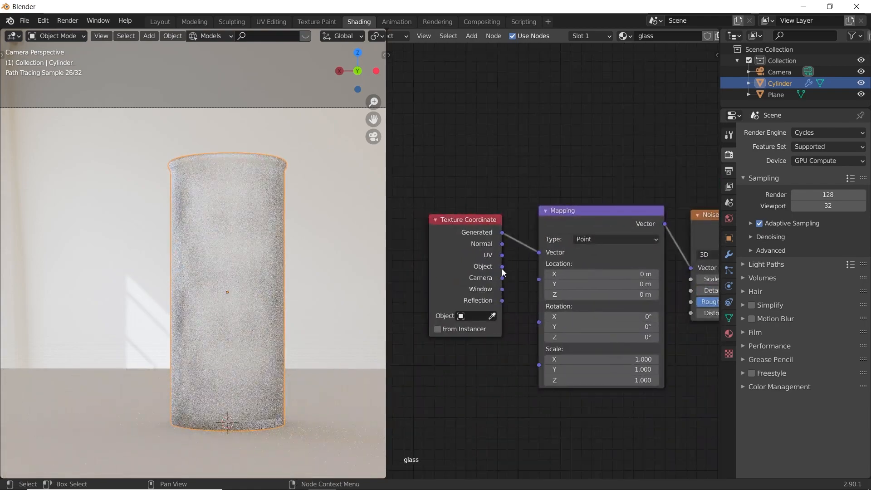
pyautogui.moveTo(542, 257); pyautogui.dragTo(540, 253)
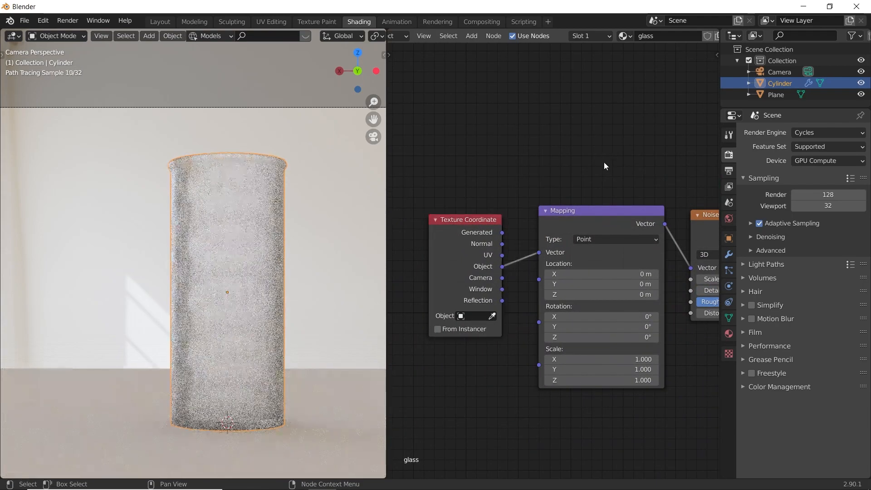
# - Set the Noise Texture scale to 2.5 and enable OptiX viewport denoising
pyautogui.moveTo(603, 162); pyautogui.dragTo(390, 214, button='middle')
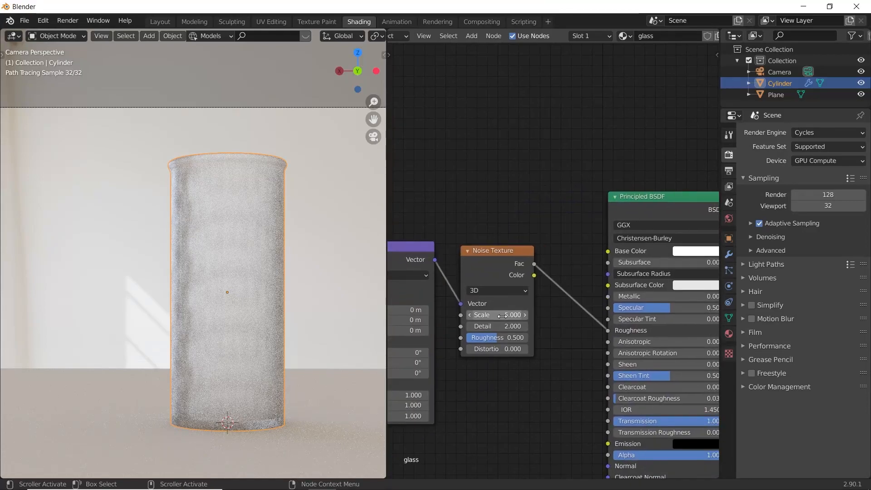
pyautogui.moveTo(503, 315); pyautogui.dragTo(490, 315)
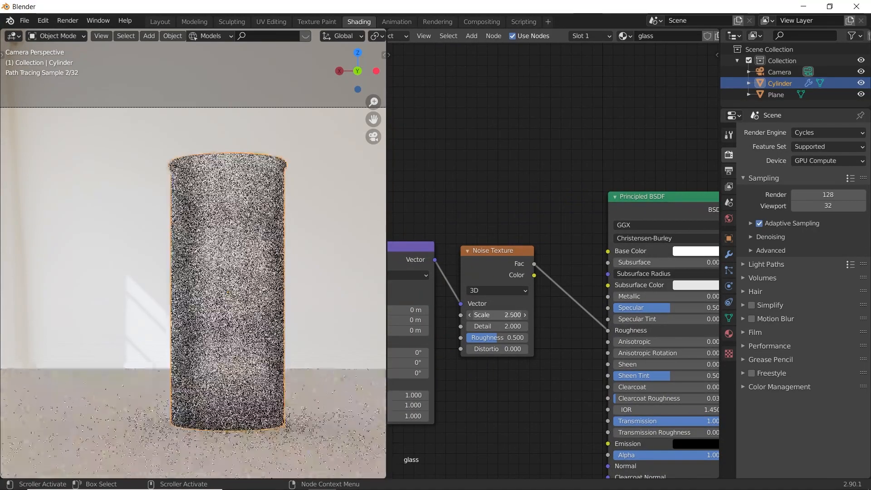
pyautogui.click(752, 237)
pyautogui.click(795, 268)
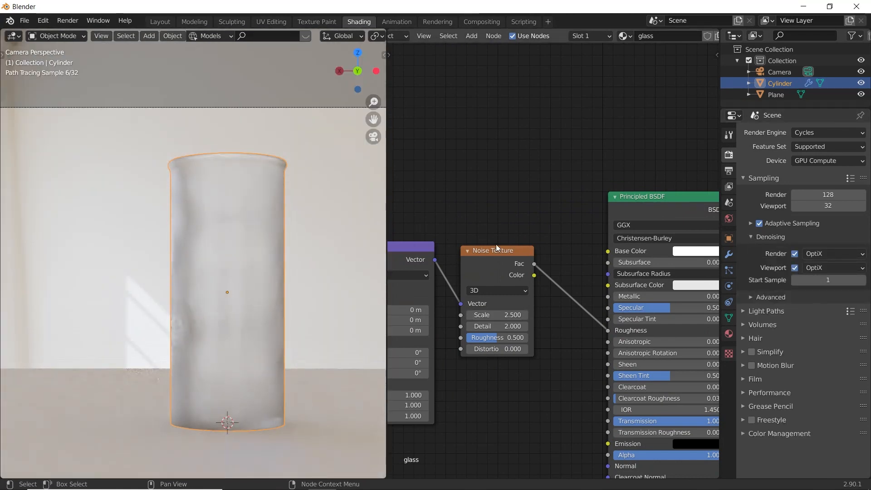
# - Move the Texture Coordinate, Mapping and Noise Texture nodes together, farther away from the Principled BSDF
pyautogui.scroll(2, 550, 271)
pyautogui.moveTo(575, 314); pyautogui.dragTo(626, 262, button='middle')
pyautogui.scroll(1, 625, 263)
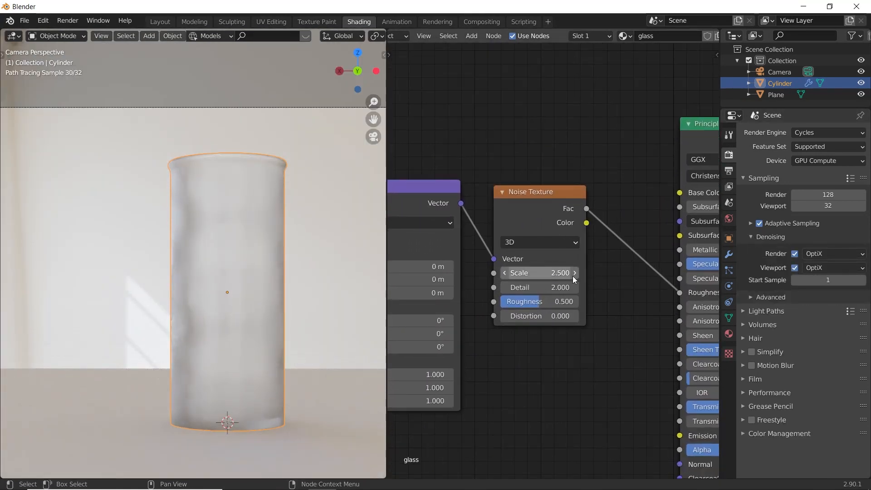
pyautogui.scroll(-1, 559, 227)
pyautogui.scroll(-2, 509, 206)
pyautogui.scroll(-1, 443, 204)
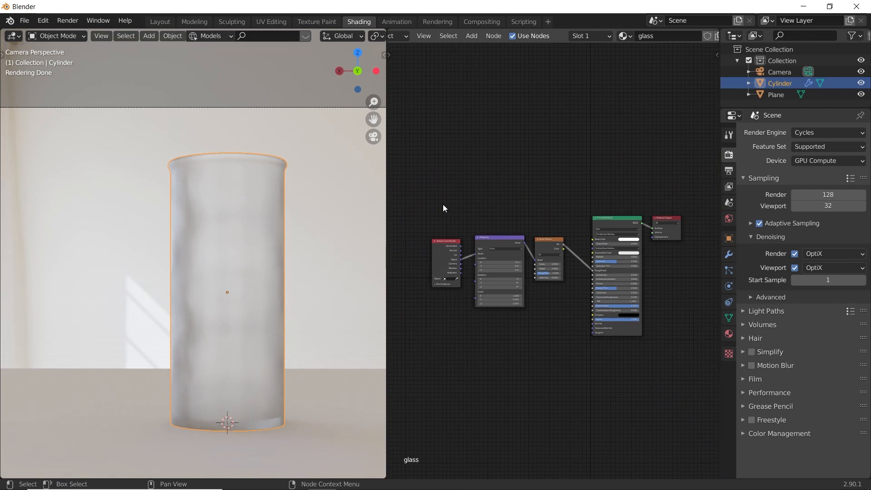
pyautogui.moveTo(443, 204); pyautogui.dragTo(556, 366)
pyautogui.press('g')
pyautogui.click(450, 266)
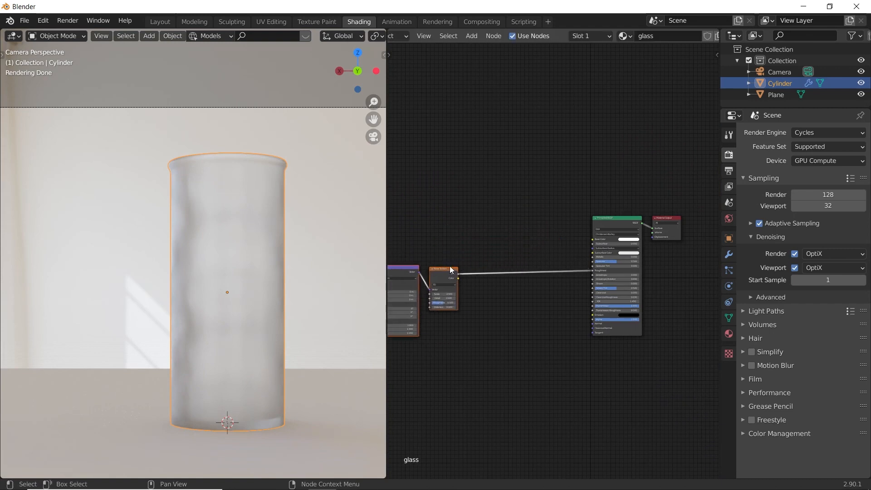
# - Insert a ColorRamp node on the link between the Noise Texture and the Principled BSDF's Roughness
pyautogui.scroll(2, 489, 238)
pyautogui.hotkey('shift', 'a')
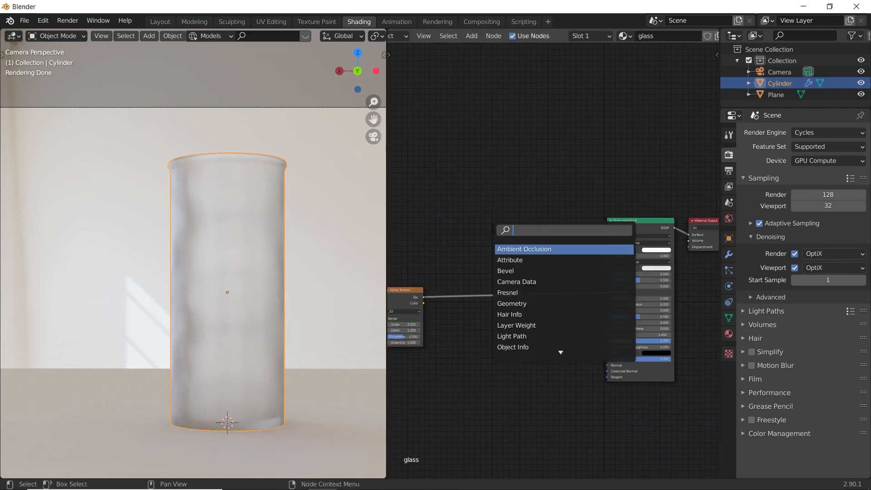
pyautogui.write('colo')
pyautogui.press('Down')
pyautogui.press('Return')
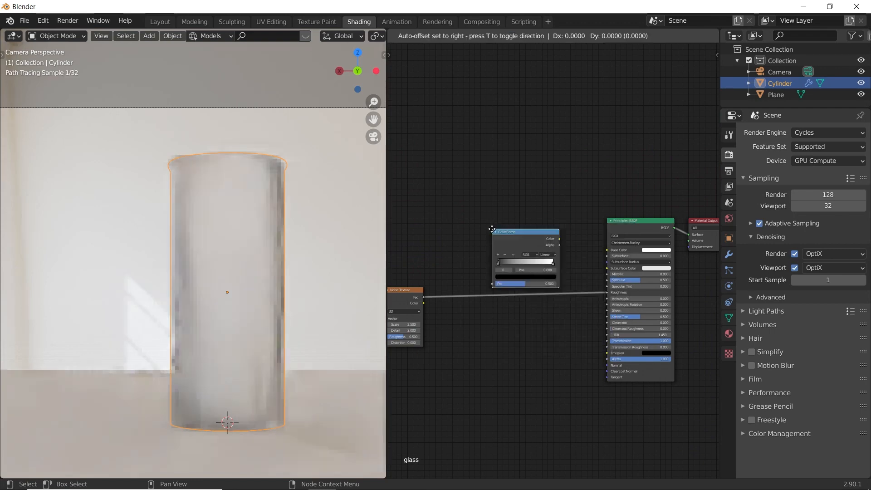
pyautogui.click(491, 232)
# - Adjust the ColorRamp's black stop to position 0.583
pyautogui.scroll(2, 499, 273)
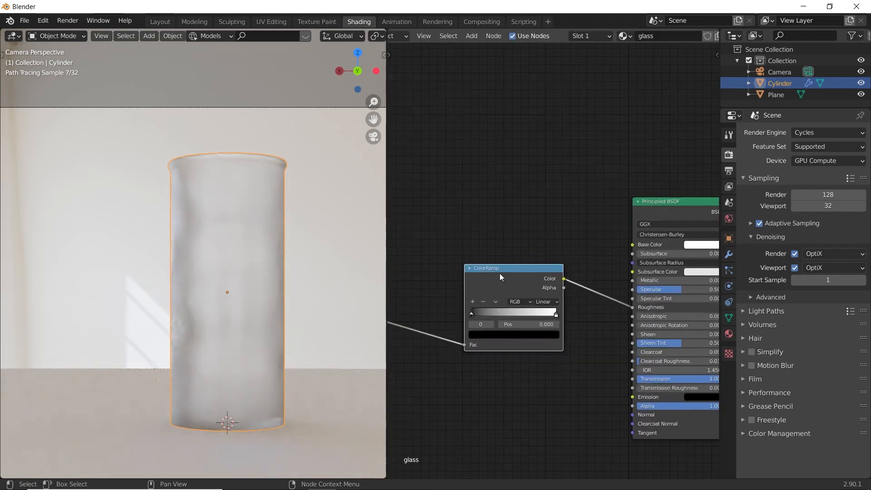
pyautogui.moveTo(472, 312); pyautogui.dragTo(519, 317)
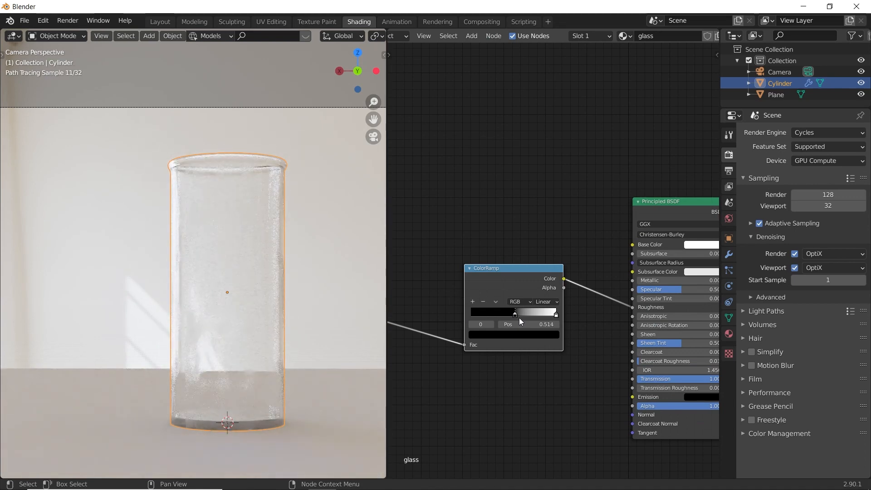
pyautogui.moveTo(519, 318); pyautogui.dragTo(534, 320)
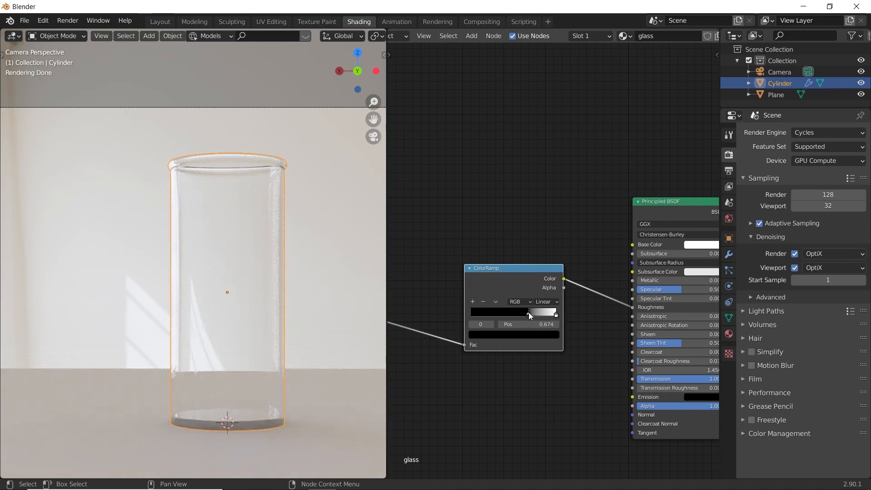
pyautogui.moveTo(530, 312); pyautogui.dragTo(521, 315)
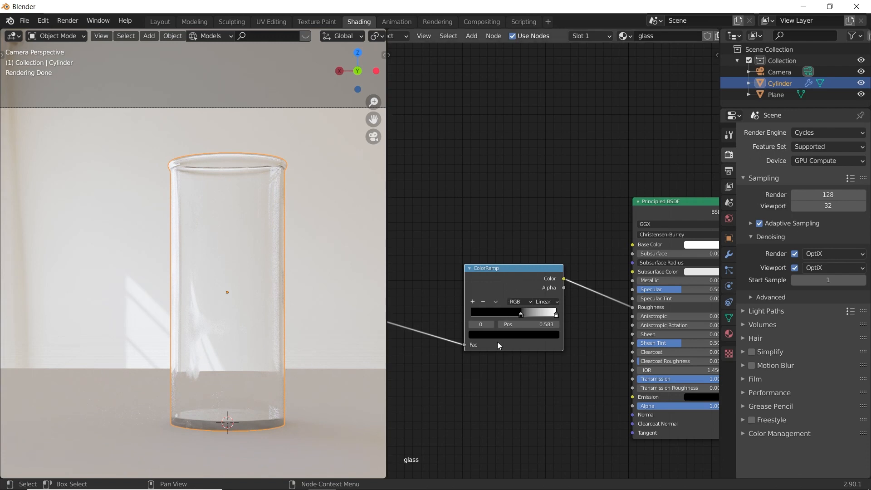
# - Set the Noise Texture scale to 2.9, detail to 3.1 and roughness to about 0.507
pyautogui.scroll(-3, 511, 307)
pyautogui.moveTo(498, 339); pyautogui.dragTo(551, 339, button='middle')
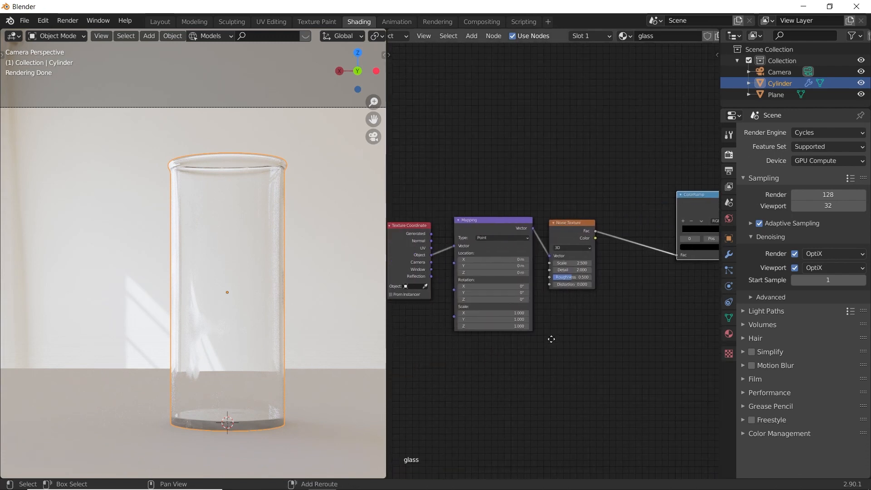
pyautogui.scroll(2, 544, 281)
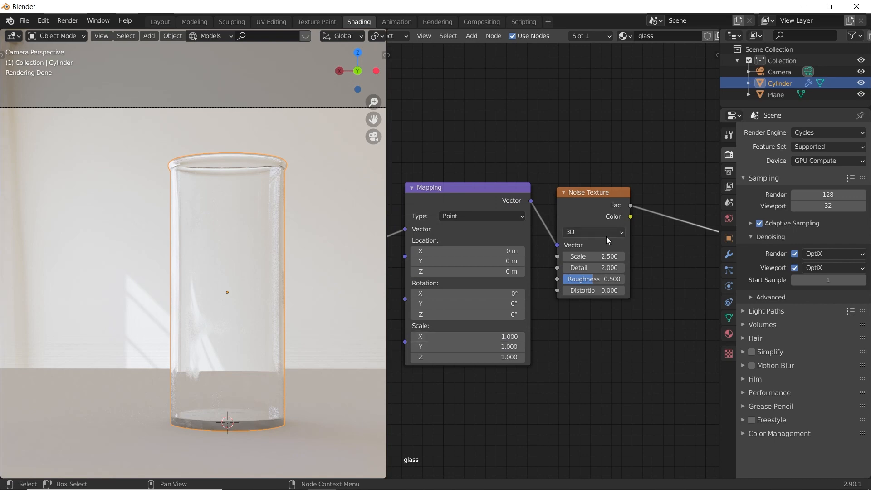
pyautogui.moveTo(593, 267); pyautogui.dragTo(612, 260)
# - Return to the Layout workspace with the whole camera frame in view
pyautogui.scroll(-5, 528, 319)
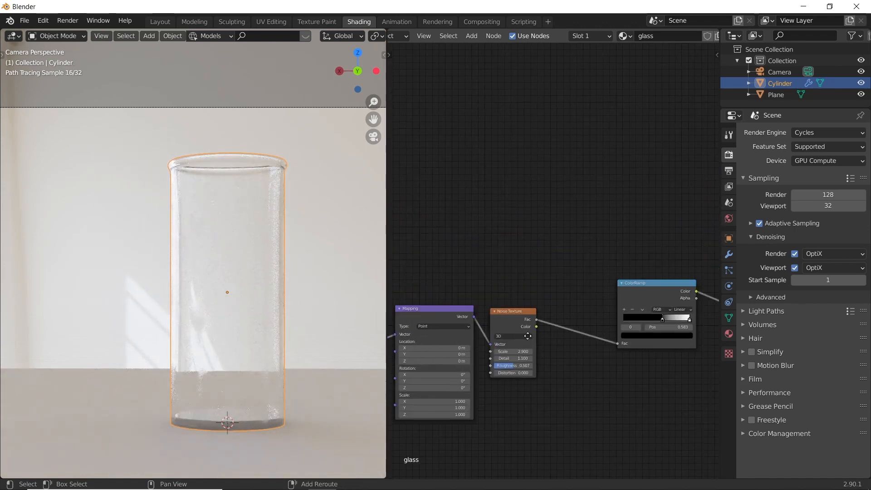
pyautogui.scroll(-7, 528, 318)
pyautogui.keyDown('shift'); pyautogui.moveTo(561, 342); pyautogui.dragTo(533, 364, button='middle'); pyautogui.keyUp('shift')
pyautogui.scroll(4, 553, 338)
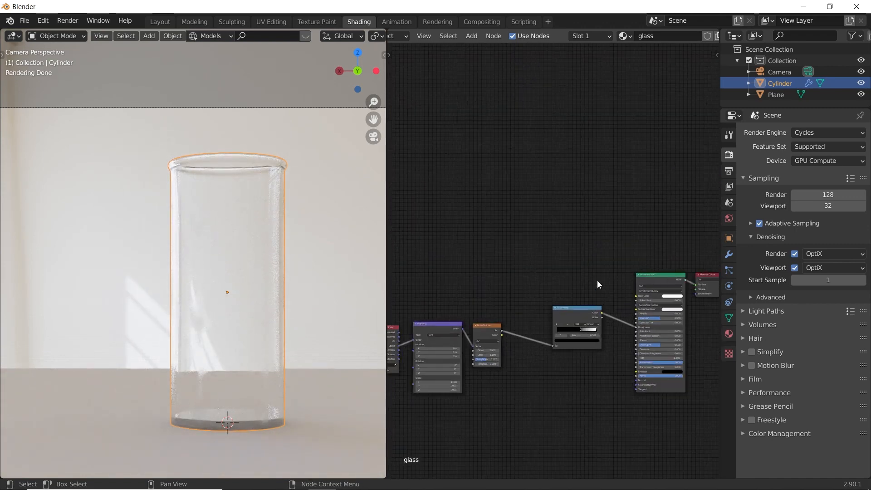
pyautogui.click(168, 21)
pyautogui.scroll(-3, 398, 218)
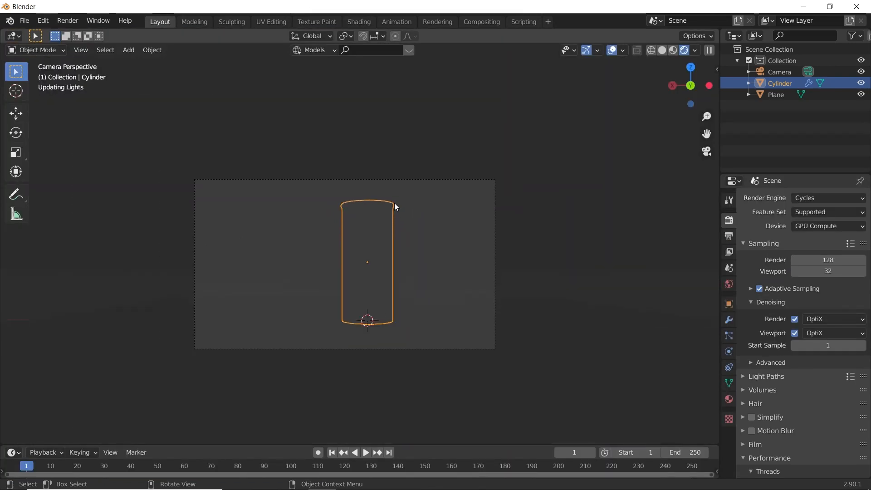
# - Switch the viewport to solid shading and add a UV sphere to the scene
pyautogui.moveTo(493, 158); pyautogui.dragTo(460, 199, button='middle')
pyautogui.scroll(4, 459, 199)
pyautogui.scroll(2, 461, 204)
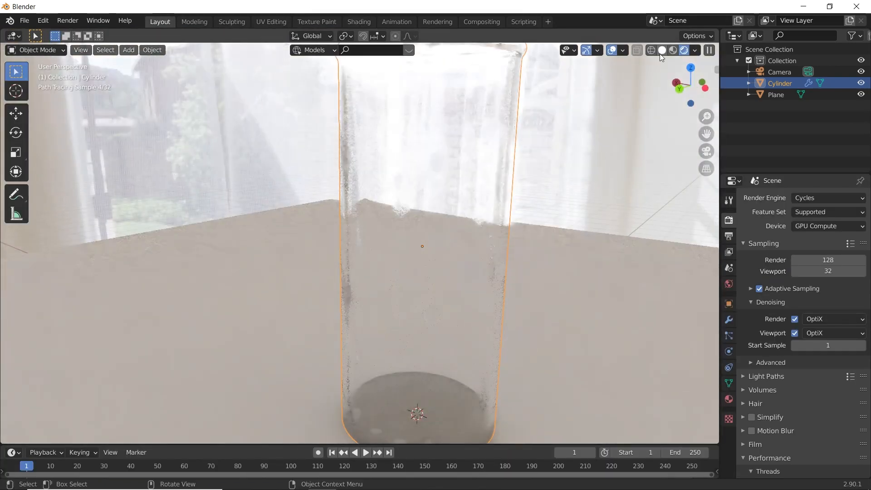
pyautogui.click(662, 50)
pyautogui.scroll(-8, 448, 222)
pyautogui.hotkey('shift', 'a')
pyautogui.moveTo(396, 122)
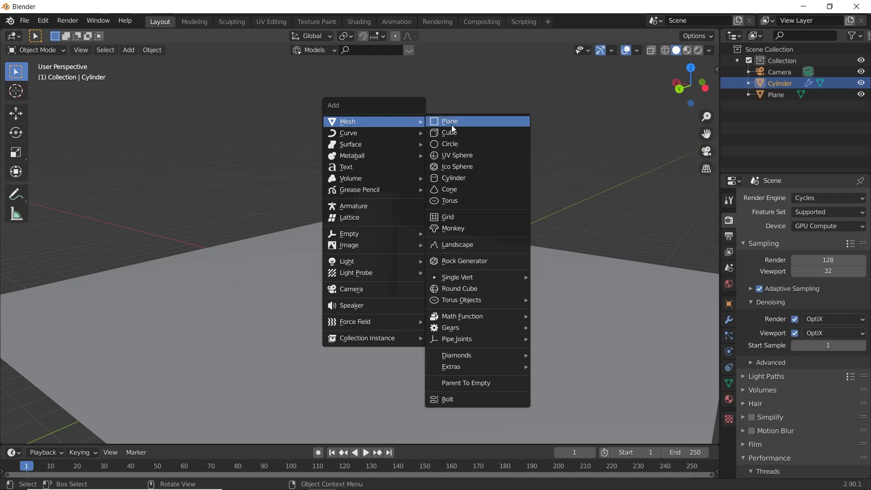
pyautogui.click(467, 155)
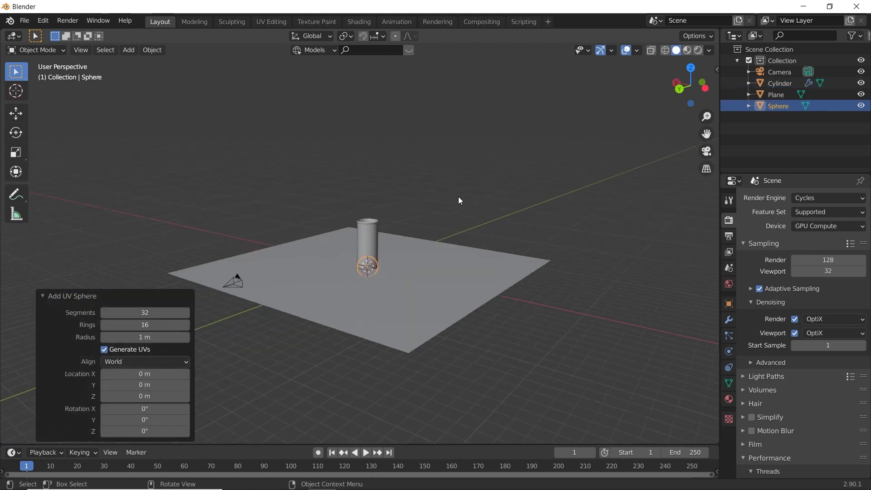
# - Move the sphere about 15 m along X beside the plane, raise it about 5.7 m, and shade it smooth
pyautogui.press('g')
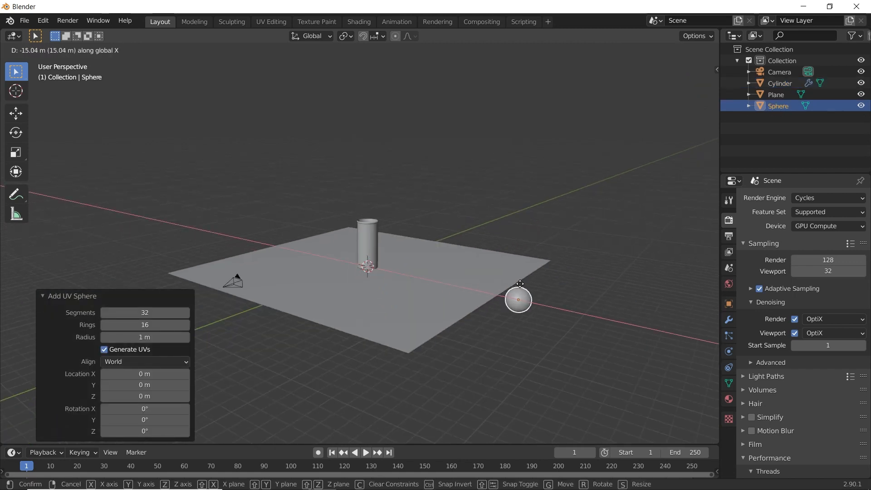
pyautogui.click(527, 291)
pyautogui.press('g')
pyautogui.press('z')
pyautogui.click(509, 211)
pyautogui.rightClick(509, 211)
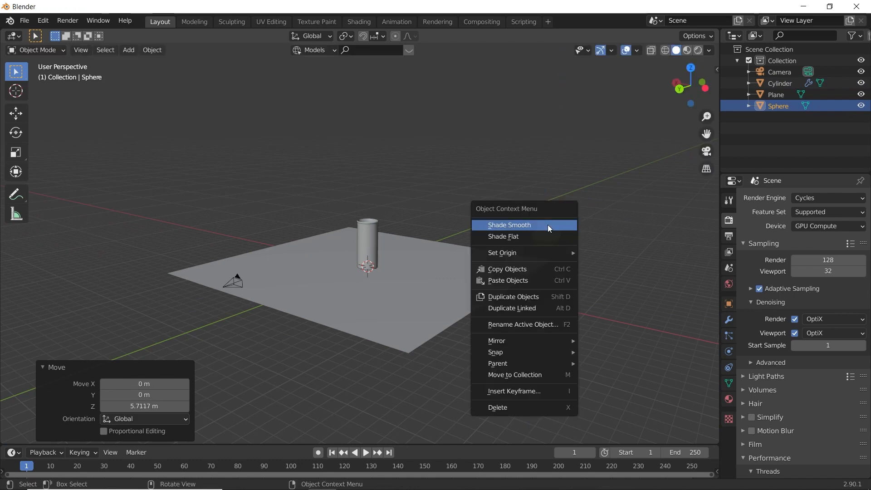
pyautogui.click(551, 225)
# - Taper the sphere's top into a droplet shape by scaling its pole vertex to 0.127 with smooth proportional editing, size 2.594
pyautogui.press('KP_Decimal')
pyautogui.press('Tab')
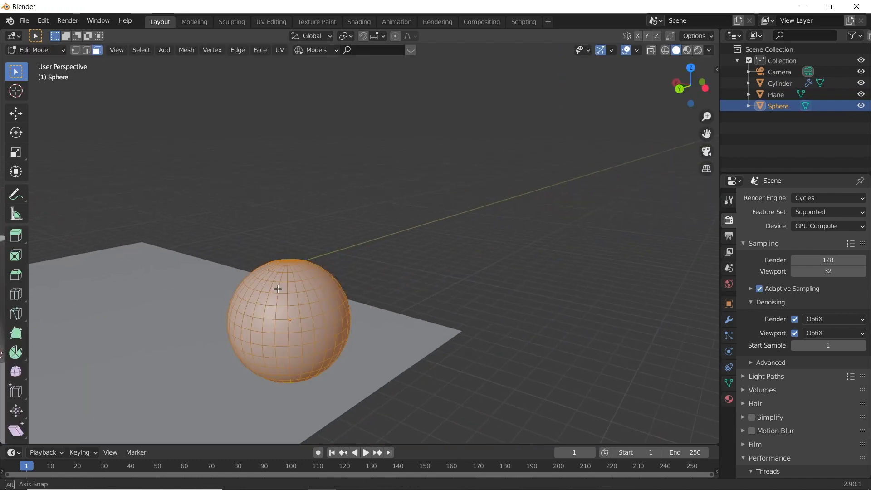
pyautogui.click(338, 395)
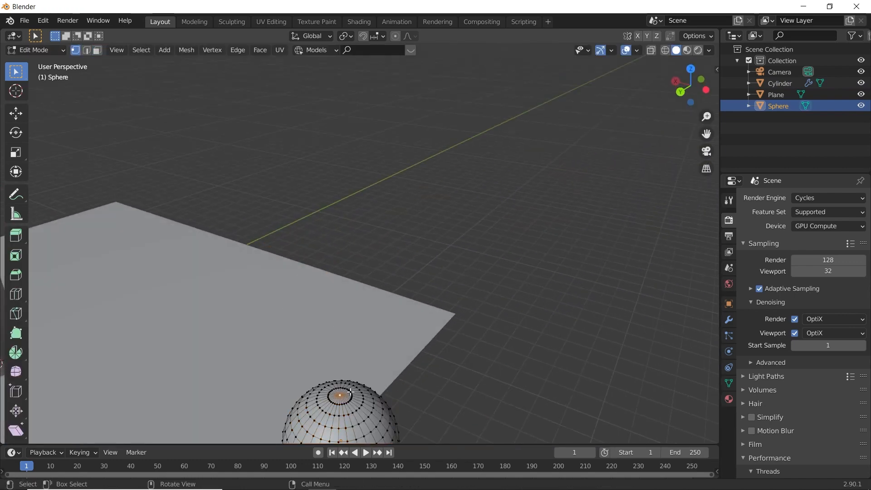
pyautogui.scroll(-3, 437, 342)
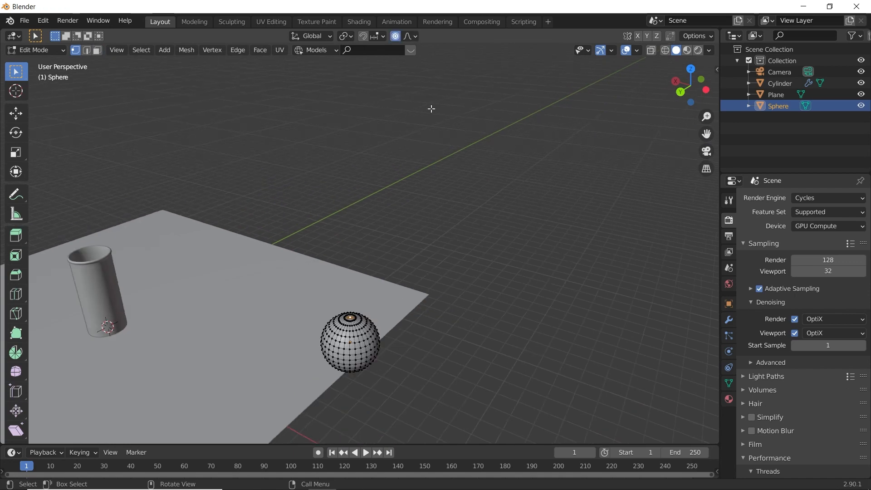
pyautogui.moveTo(447, 215); pyautogui.dragTo(516, 196, button='middle')
pyautogui.scroll(3, 517, 196)
pyautogui.scroll(-4, 517, 196)
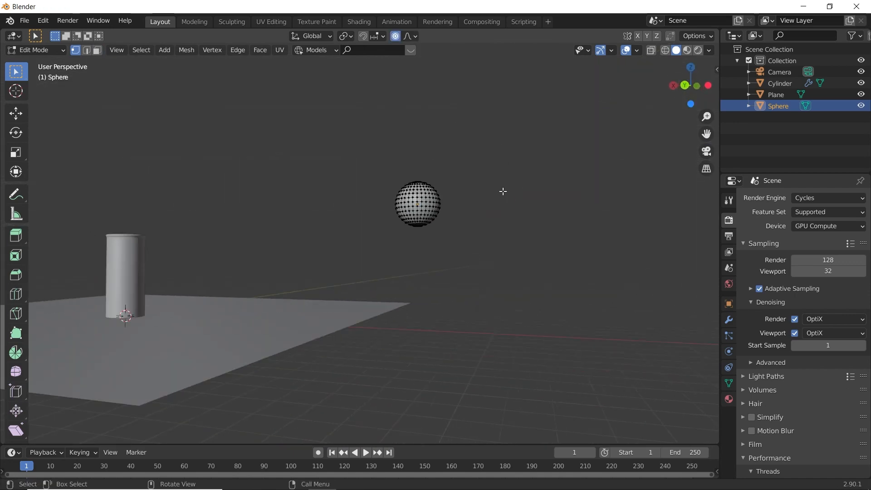
pyautogui.press('s')
pyautogui.click(431, 184)
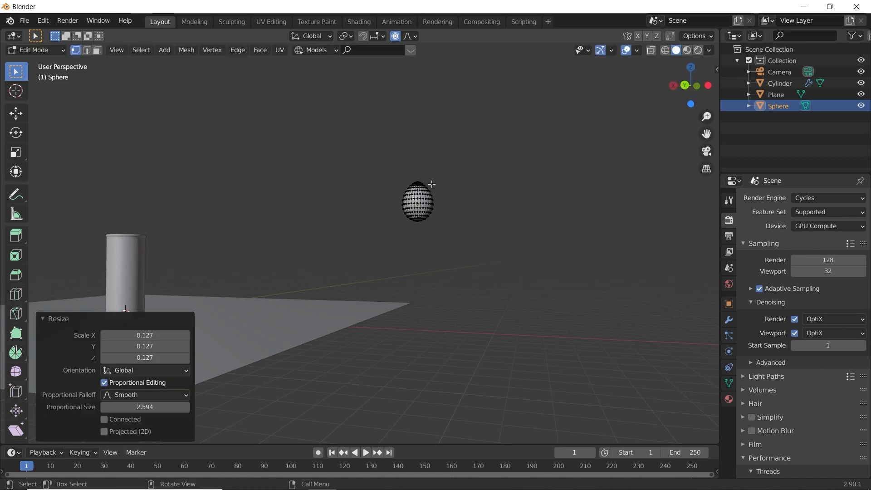
pyautogui.moveTo(470, 198); pyautogui.dragTo(333, 245, button='middle')
pyautogui.press('Tab')
pyautogui.press('Tab')
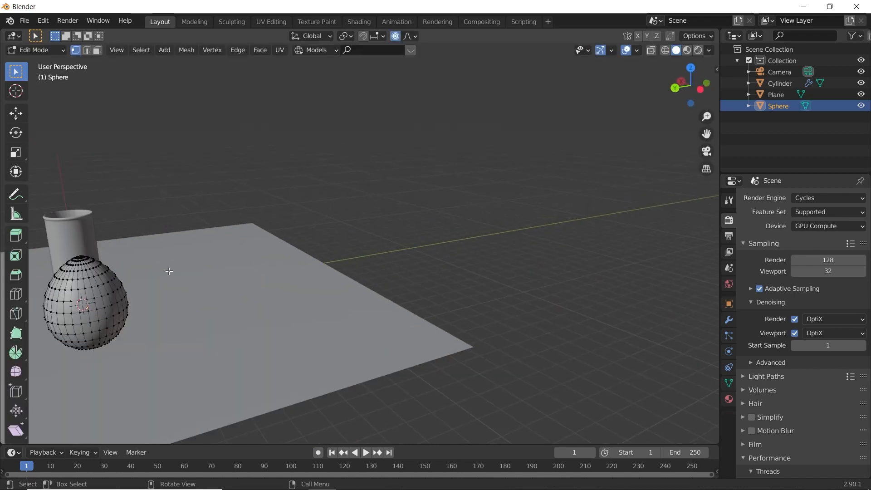
# - Flatten the whole droplet mesh by scaling it along Y to about 0.59, and return to Object Mode
pyautogui.moveTo(141, 280); pyautogui.dragTo(200, 298, button='middle')
pyautogui.press('a')
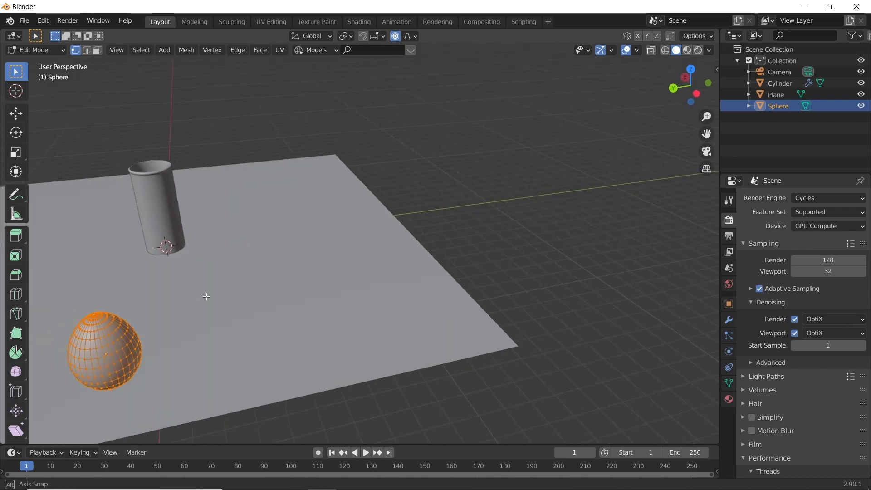
pyautogui.press('s')
pyautogui.press('x')
pyautogui.press('y')
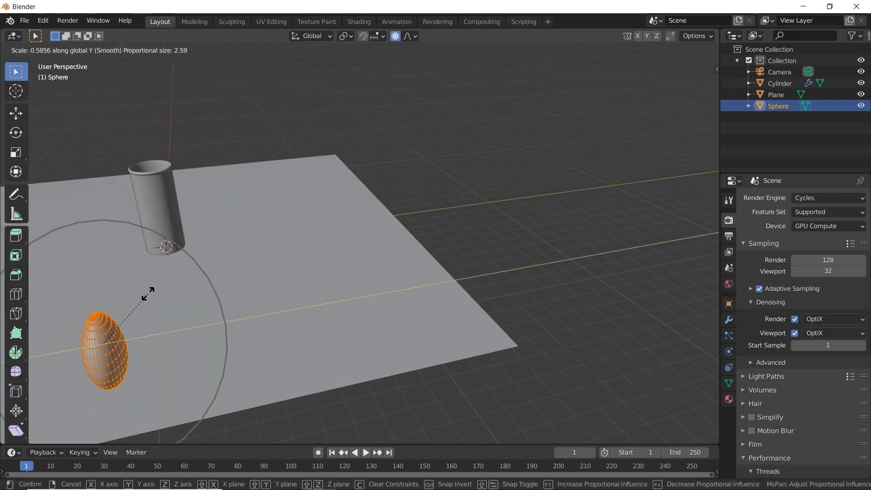
pyautogui.click(152, 294)
pyautogui.moveTo(152, 298); pyautogui.dragTo(543, 255, button='middle')
pyautogui.scroll(-4, 444, 256)
pyautogui.scroll(4, 542, 255)
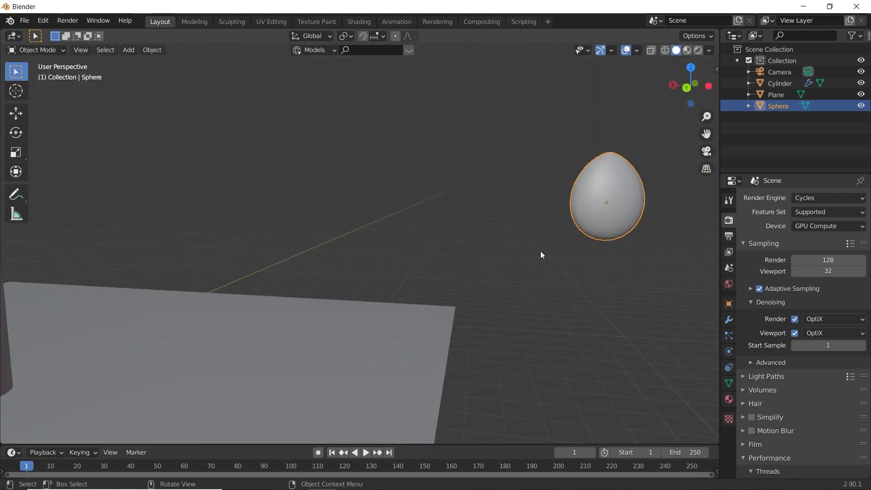
# - Add a particle system of type Hair to the cup
pyautogui.scroll(-2, 542, 255)
pyautogui.keyDown('shift'); pyautogui.moveTo(257, 291); pyautogui.dragTo(400, 274, button='middle'); pyautogui.keyUp('shift')
pyautogui.moveTo(400, 274); pyautogui.dragTo(380, 288, button='middle')
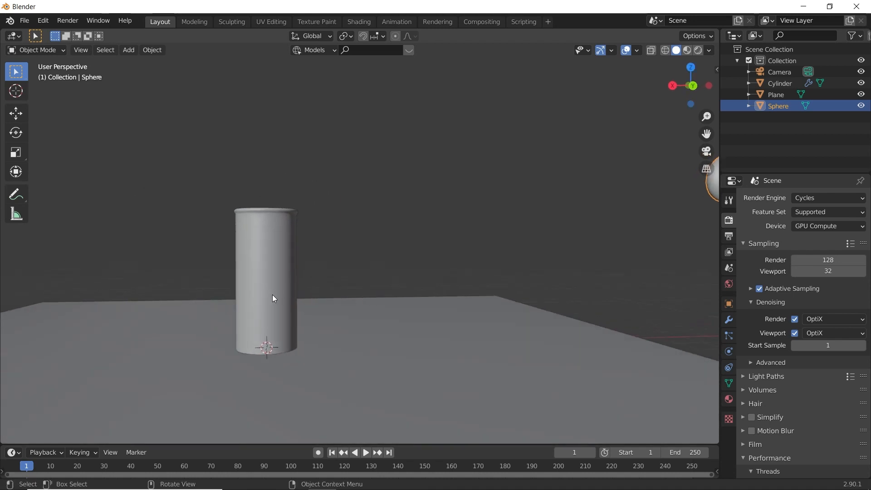
pyautogui.click(272, 295)
pyautogui.scroll(3, 359, 240)
pyautogui.scroll(-2, 391, 224)
pyautogui.keyDown('shift'); pyautogui.moveTo(364, 243); pyautogui.dragTo(401, 239, button='middle'); pyautogui.keyUp('shift')
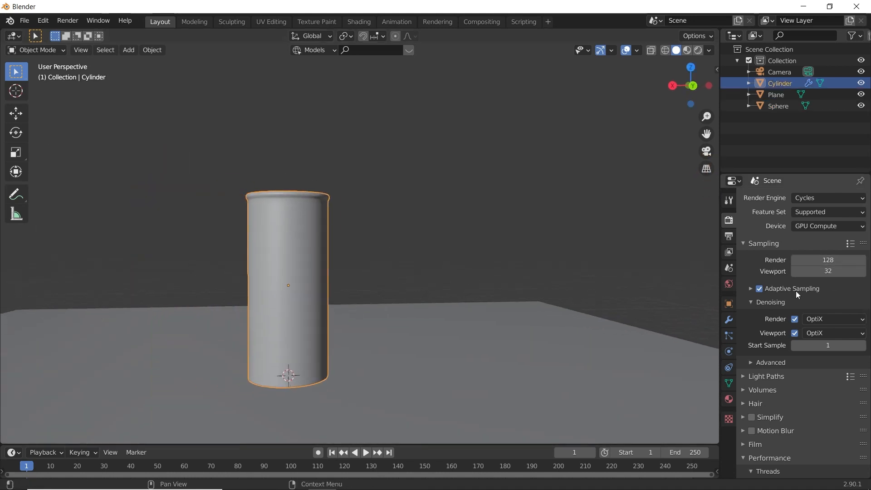
pyautogui.click(730, 335)
pyautogui.click(861, 198)
pyautogui.click(835, 259)
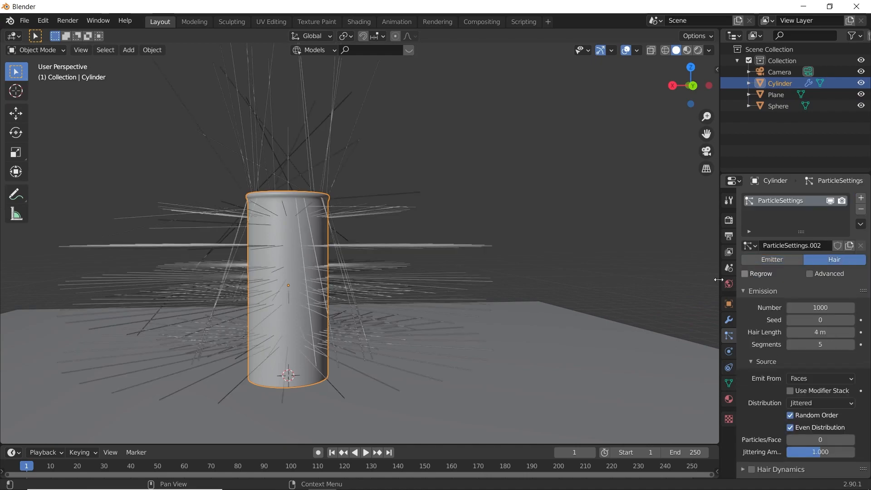
# - Weight paint the cup's outer wall all the way around at weight 1.000, keeping the inside unpainted
pyautogui.moveTo(390, 272); pyautogui.dragTo(327, 236, button='middle')
pyautogui.scroll(5, 388, 257)
pyautogui.scroll(-5, 388, 257)
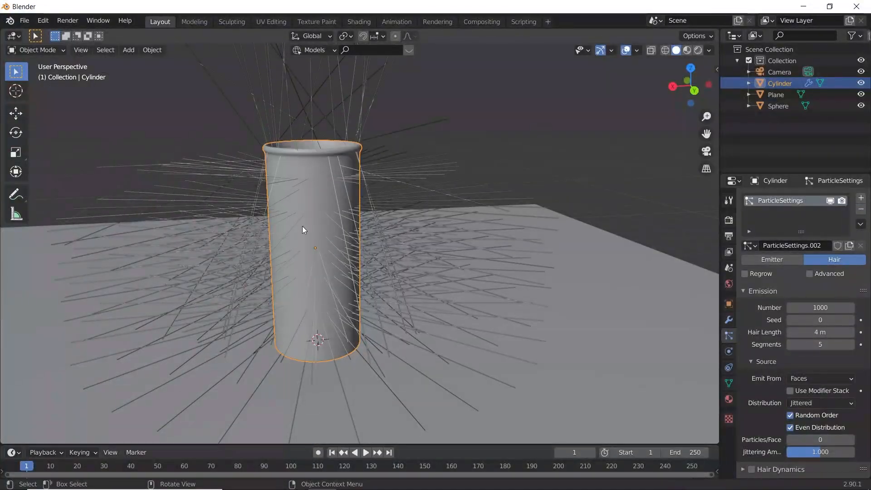
pyautogui.click(35, 47)
pyautogui.click(39, 110)
pyautogui.moveTo(286, 290)
pyautogui.mouseDown()
pyautogui.moveTo(283, 207)
pyautogui.moveTo(336, 199)
pyautogui.moveTo(283, 200)
pyautogui.mouseUp()
pyautogui.moveTo(298, 222); pyautogui.dragTo(387, 238, button='middle')
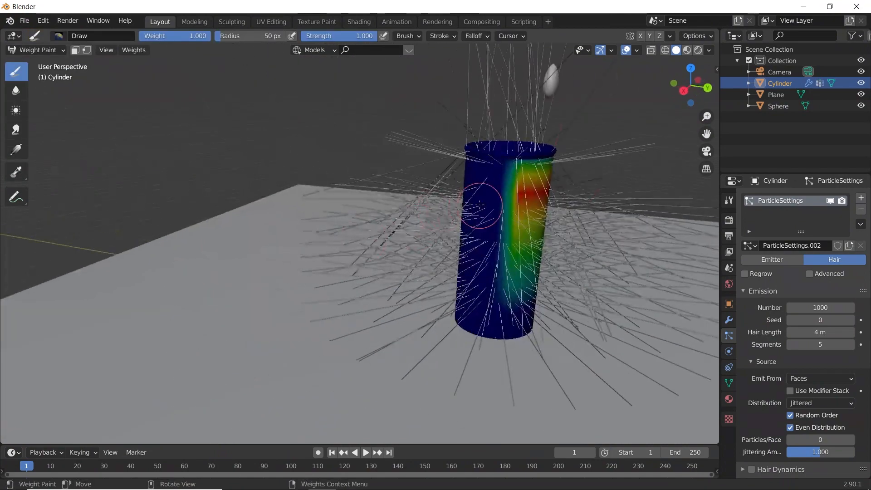
pyautogui.moveTo(480, 205); pyautogui.dragTo(545, 192)
pyautogui.moveTo(509, 202); pyautogui.dragTo(208, 197, button='middle')
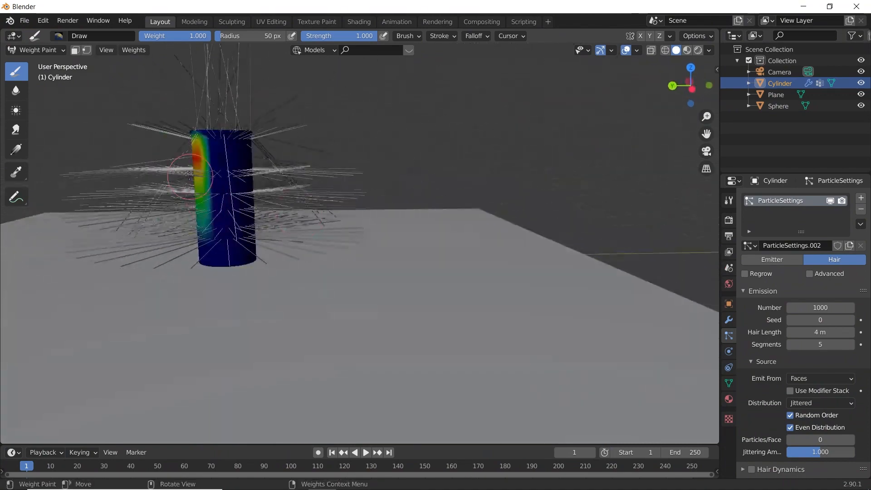
pyautogui.moveTo(190, 169); pyautogui.dragTo(366, 148)
pyautogui.moveTo(341, 148); pyautogui.dragTo(242, 158, button='middle')
pyautogui.moveTo(353, 138); pyautogui.dragTo(467, 135)
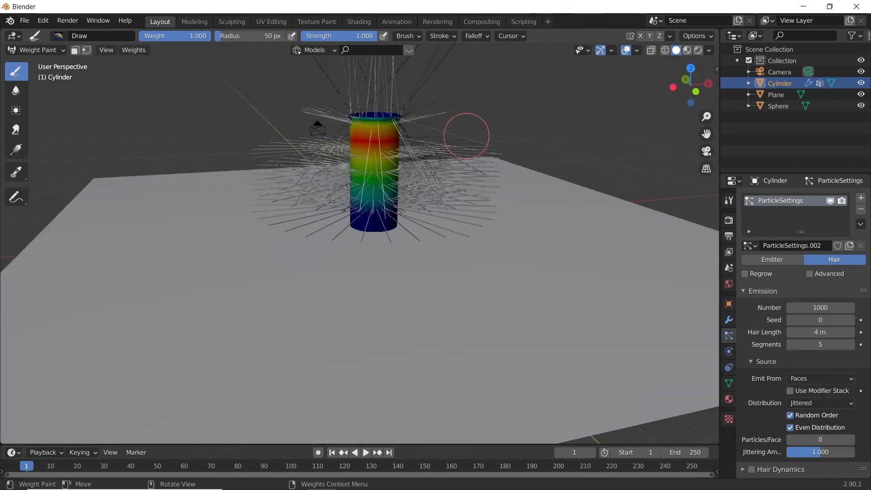
pyautogui.moveTo(440, 158); pyautogui.dragTo(136, 245, button='middle')
pyautogui.moveTo(209, 222); pyautogui.dragTo(391, 223)
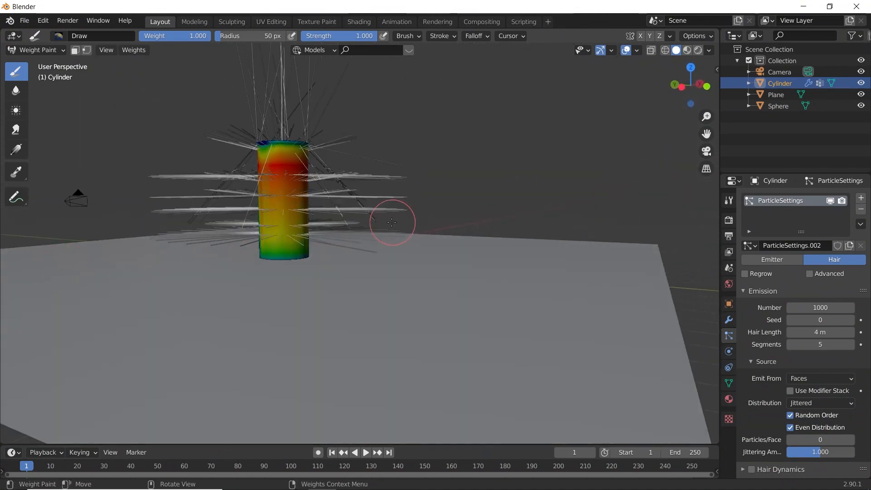
pyautogui.moveTo(391, 223); pyautogui.dragTo(232, 263, button='middle')
pyautogui.moveTo(461, 286); pyautogui.dragTo(634, 277)
pyautogui.moveTo(634, 276); pyautogui.dragTo(499, 260, button='middle')
pyautogui.moveTo(381, 295)
pyautogui.mouseDown()
pyautogui.moveTo(390, 191)
pyautogui.moveTo(390, 304)
pyautogui.mouseUp()
pyautogui.moveTo(464, 273)
pyautogui.mouseDown(button='middle')
pyautogui.moveTo(385, 274)
pyautogui.moveTo(240, 243)
pyautogui.mouseUp(button='middle')
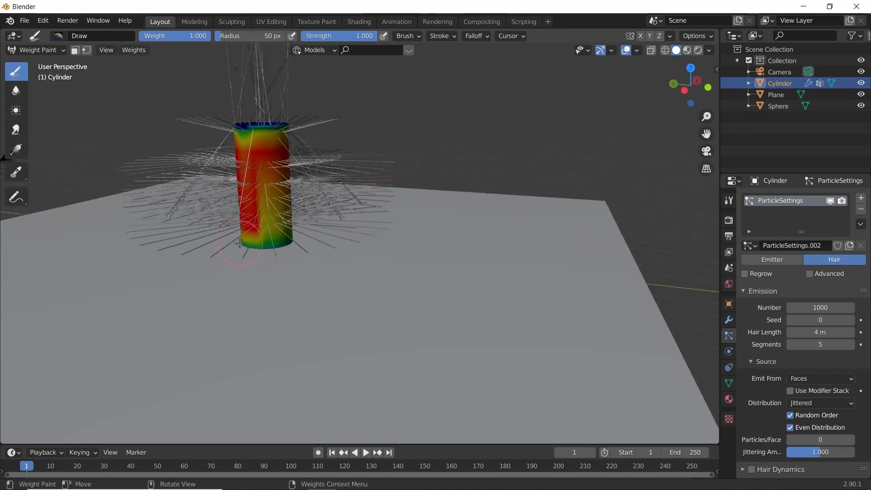
pyautogui.moveTo(252, 233); pyautogui.dragTo(269, 159)
pyautogui.moveTo(522, 195); pyautogui.dragTo(419, 214, button='middle')
pyautogui.moveTo(418, 209)
pyautogui.mouseDown()
pyautogui.moveTo(405, 187)
pyautogui.moveTo(447, 193)
pyautogui.mouseUp()
pyautogui.keyDown('shift'); pyautogui.moveTo(454, 206); pyautogui.dragTo(434, 245, button='middle'); pyautogui.keyUp('shift')
# - Assign the painted vertex group "Group" to the hair particles' Density
pyautogui.scroll(-5, 763, 435)
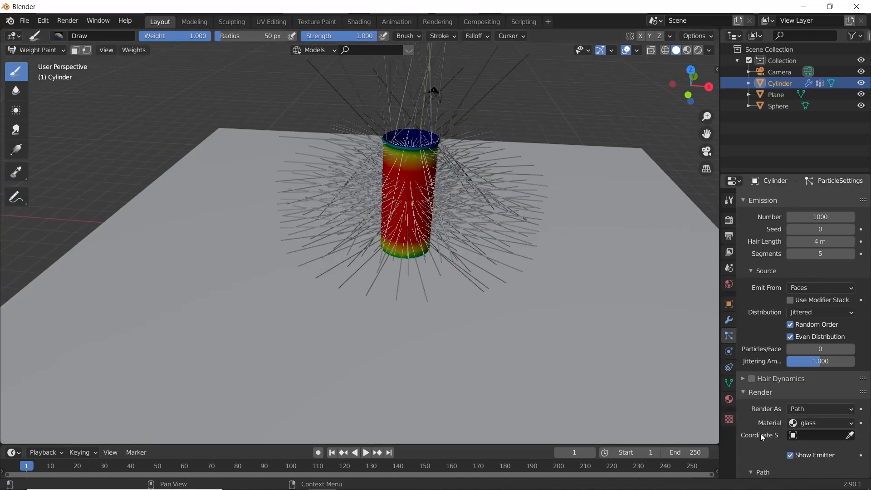
pyautogui.scroll(-12, 761, 434)
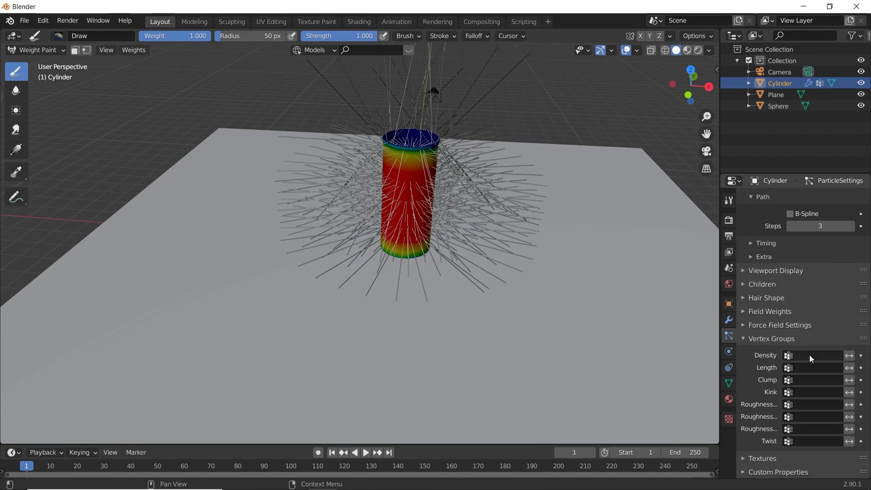
pyautogui.click(808, 356)
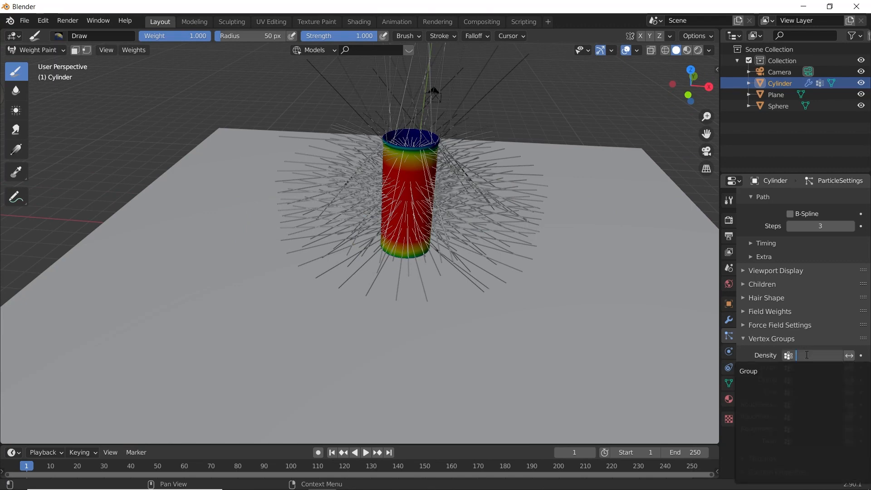
pyautogui.click(770, 371)
# - Return the cup to Object Mode and inspect how the hair is distributed around it
pyautogui.scroll(4, 389, 145)
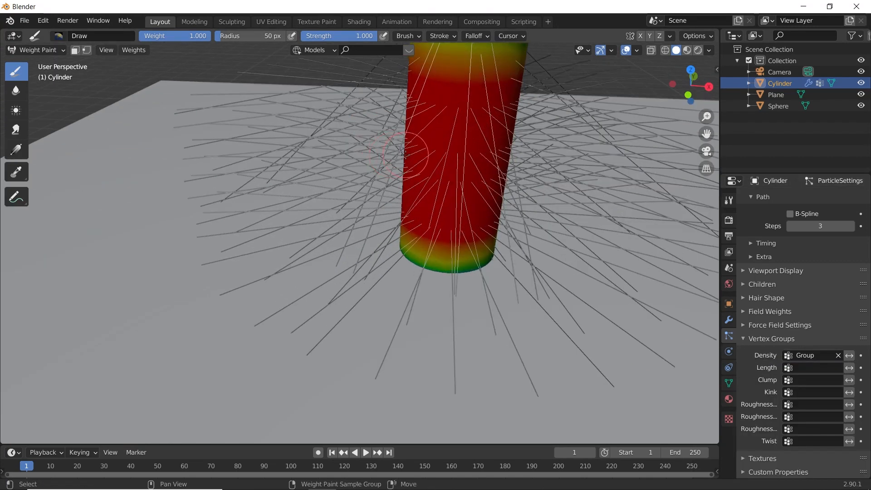
pyautogui.keyDown('shift'); pyautogui.moveTo(357, 236); pyautogui.dragTo(424, 283, button='middle'); pyautogui.keyUp('shift')
pyautogui.scroll(-2, 370, 301)
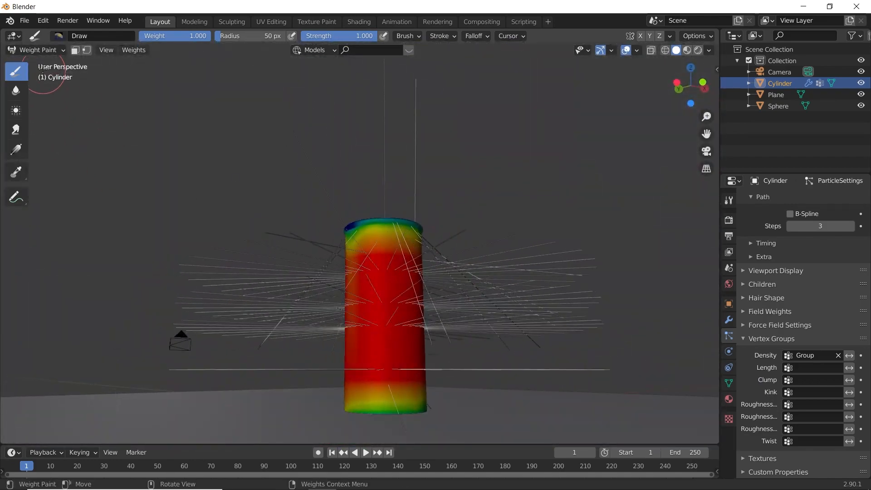
pyautogui.click(38, 50)
pyautogui.click(40, 66)
pyautogui.moveTo(418, 130); pyautogui.dragTo(399, 167, button='middle')
pyautogui.scroll(3, 522, 303)
pyautogui.keyDown('shift'); pyautogui.moveTo(522, 303); pyautogui.dragTo(423, 200, button='middle'); pyautogui.keyUp('shift')
pyautogui.scroll(-1, 405, 206)
pyautogui.keyDown('shift'); pyautogui.moveTo(435, 239); pyautogui.dragTo(424, 209, button='middle'); pyautogui.keyUp('shift')
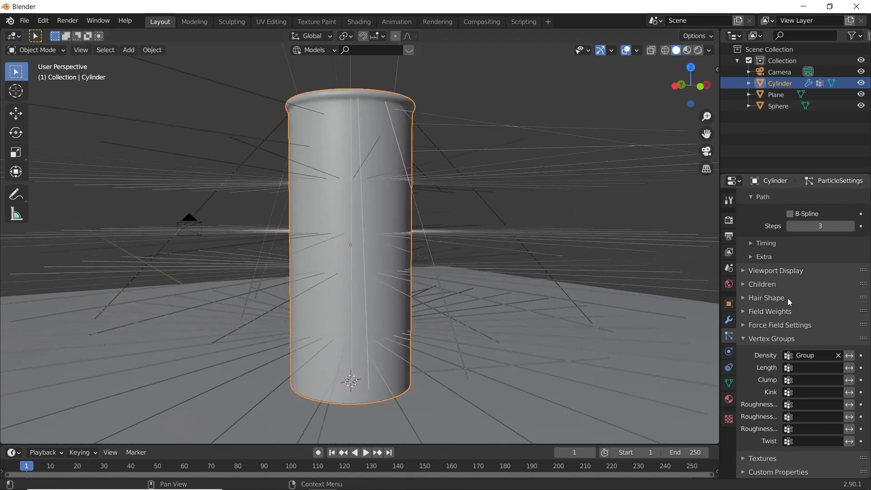
# - Render the cup's hair particles as Object, using the droplet sphere as the instance object, and inspect the instances on the wall
pyautogui.scroll(10, 793, 295)
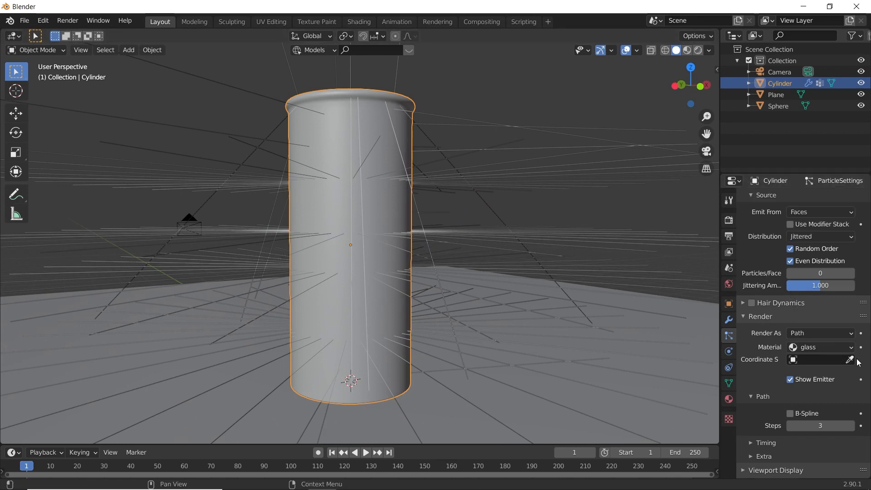
pyautogui.click(821, 334)
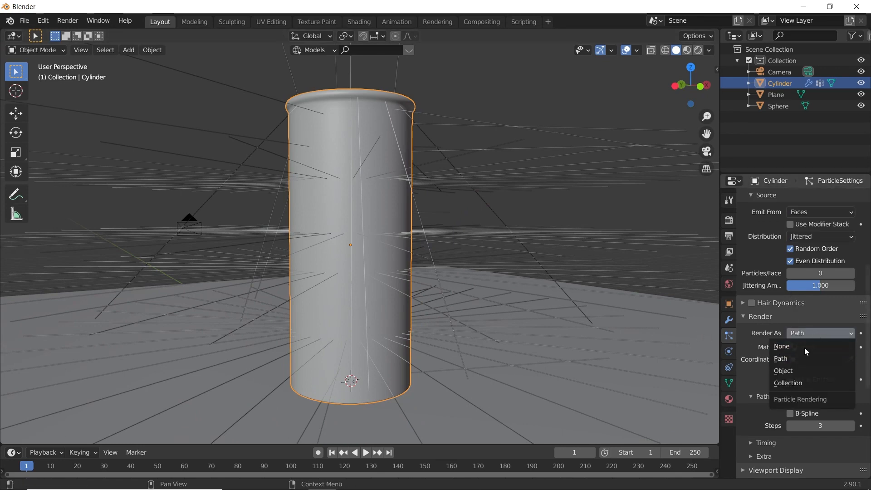
pyautogui.click(800, 375)
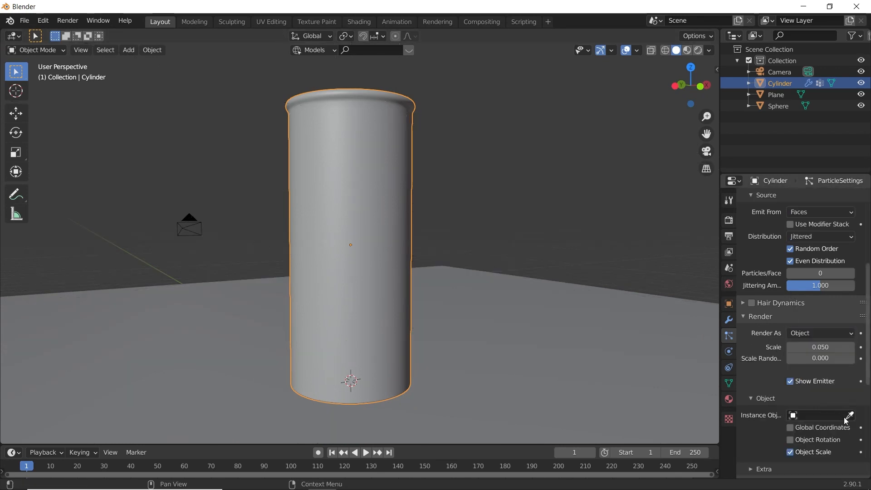
pyautogui.scroll(-5, 621, 345)
pyautogui.moveTo(622, 345); pyautogui.dragTo(93, 322, button='middle')
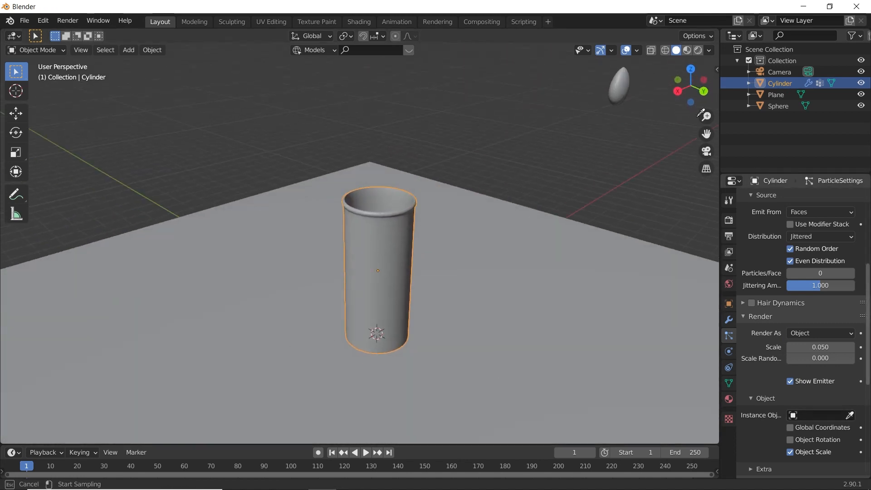
pyautogui.click(622, 85)
pyautogui.click(567, 138)
pyautogui.moveTo(443, 332); pyautogui.dragTo(290, 274, button='middle')
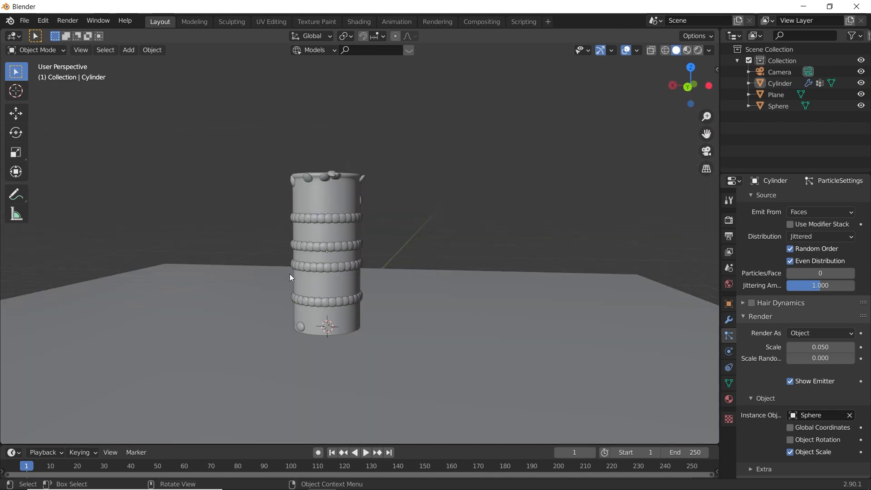
pyautogui.scroll(5, 364, 256)
pyautogui.scroll(-3, 364, 254)
pyautogui.moveTo(361, 252); pyautogui.dragTo(303, 227, button='middle')
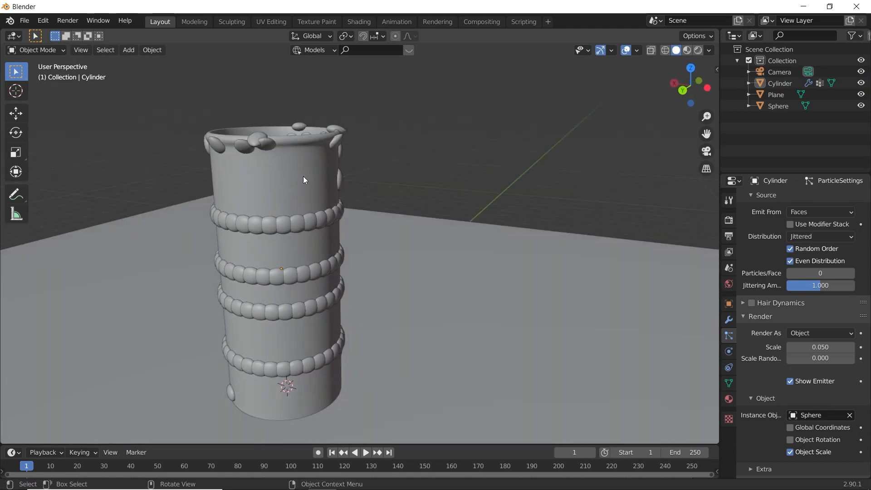
# - Weight paint around the cup's rim and uppermost wall at weight 0.000 to remove the droplets from the top edge
pyautogui.click(39, 50)
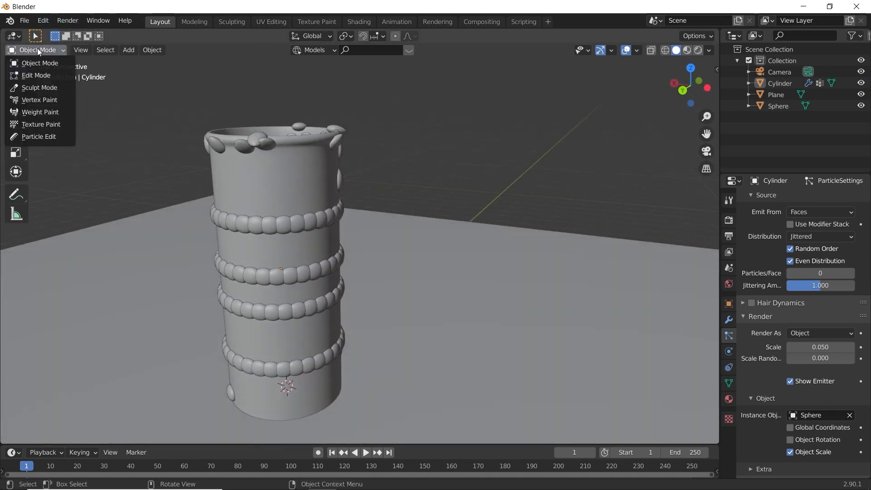
pyautogui.click(48, 113)
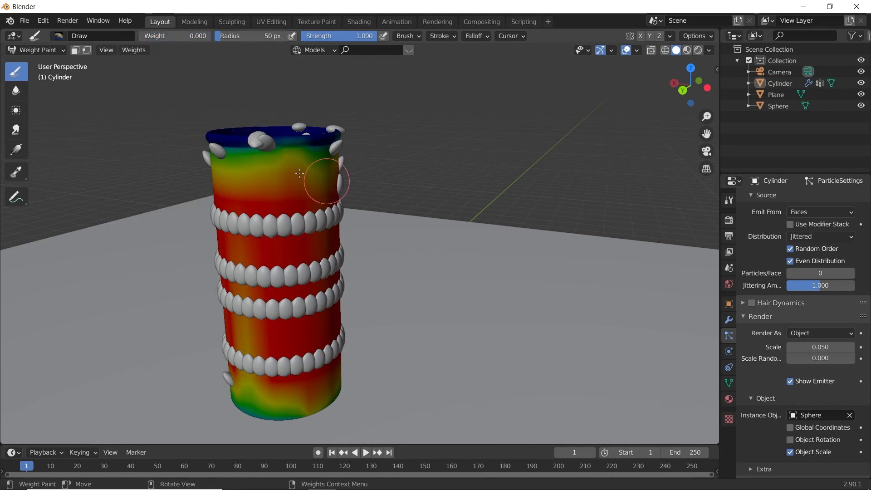
pyautogui.moveTo(232, 140); pyautogui.dragTo(366, 130)
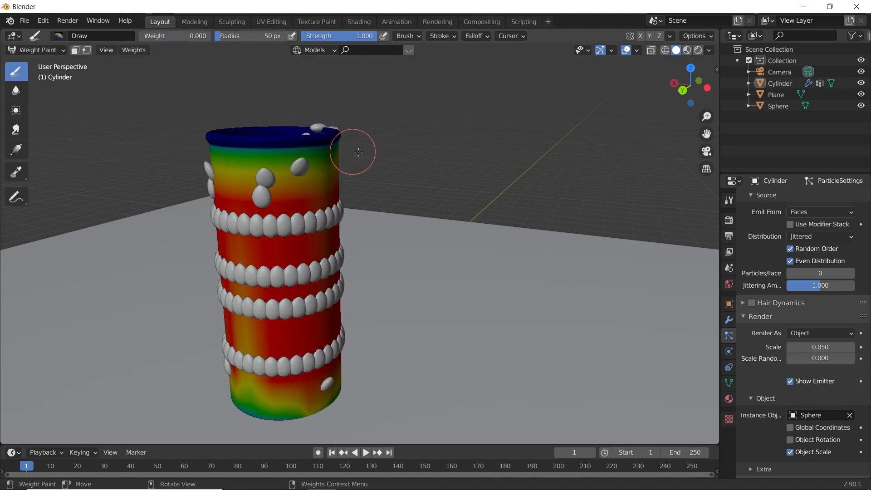
pyautogui.moveTo(350, 151); pyautogui.dragTo(288, 159, button='middle')
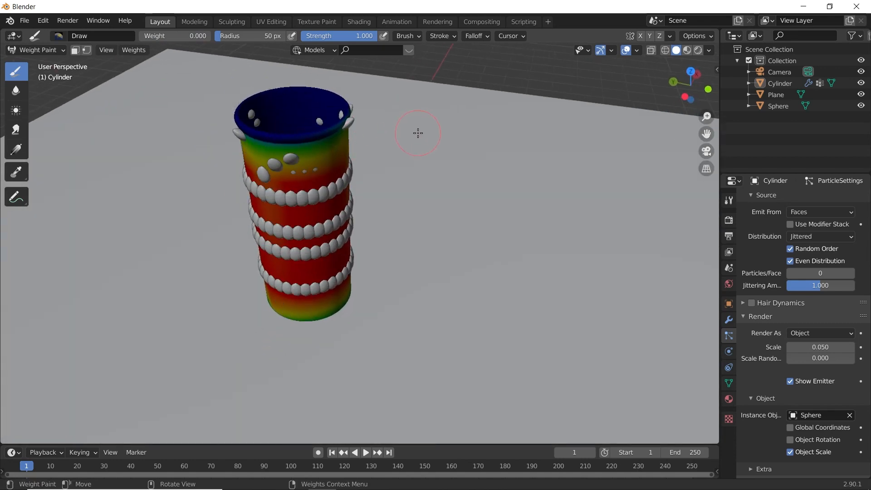
pyautogui.moveTo(416, 133); pyautogui.dragTo(301, 108, button='middle')
pyautogui.moveTo(483, 129); pyautogui.dragTo(540, 158, button='middle')
pyautogui.moveTo(533, 158); pyautogui.dragTo(336, 141, button='middle')
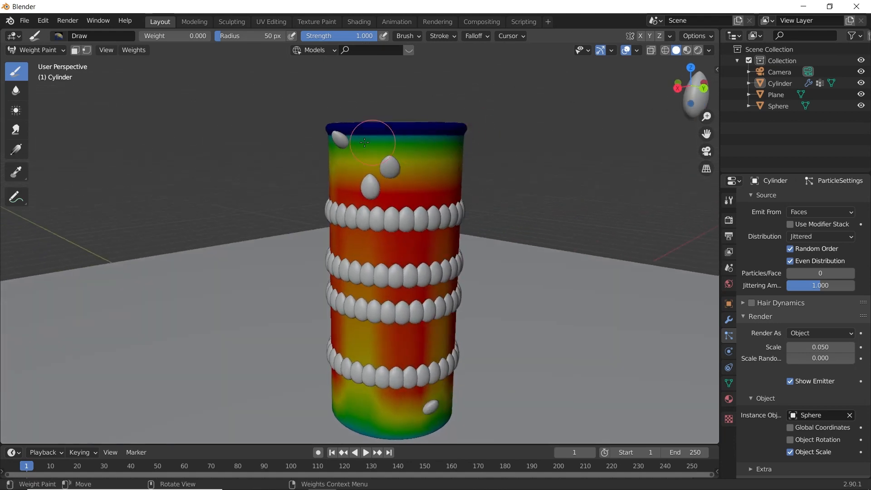
pyautogui.moveTo(502, 130); pyautogui.dragTo(295, 141, button='middle')
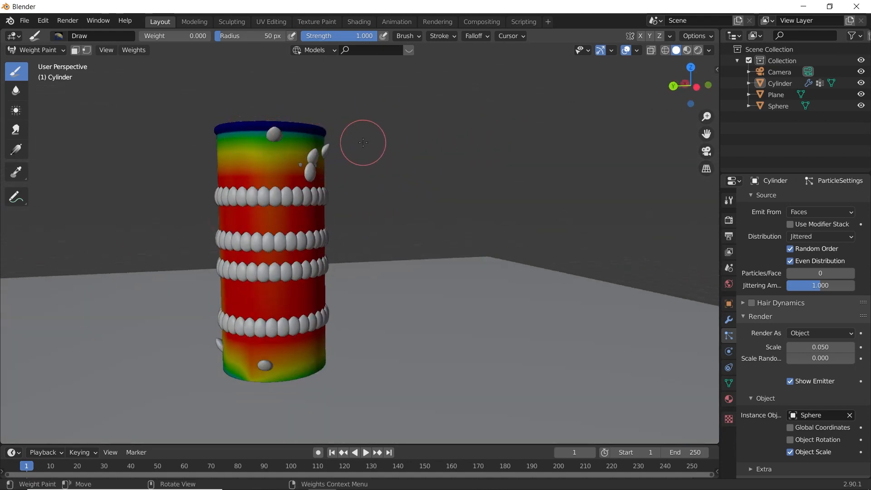
pyautogui.moveTo(360, 141); pyautogui.dragTo(254, 140, button='middle')
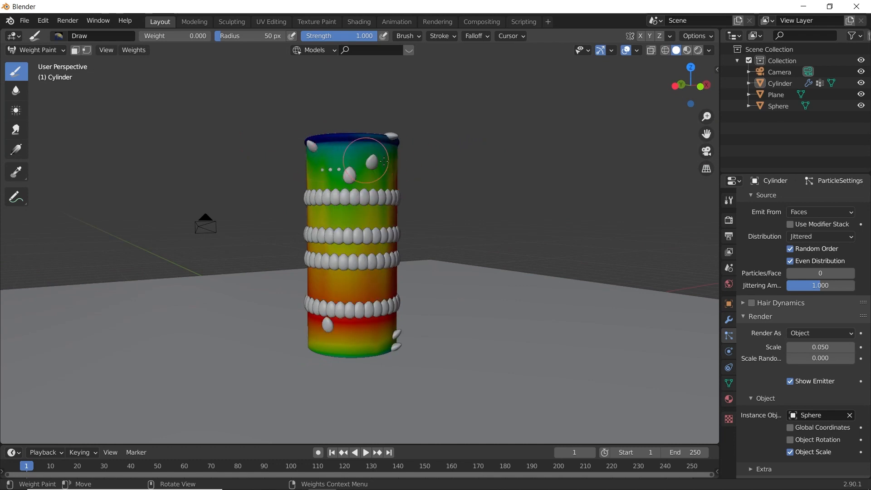
pyautogui.moveTo(327, 158); pyautogui.dragTo(457, 128, button='middle')
pyautogui.moveTo(490, 151); pyautogui.dragTo(583, 132)
pyautogui.moveTo(434, 145); pyautogui.dragTo(585, 154)
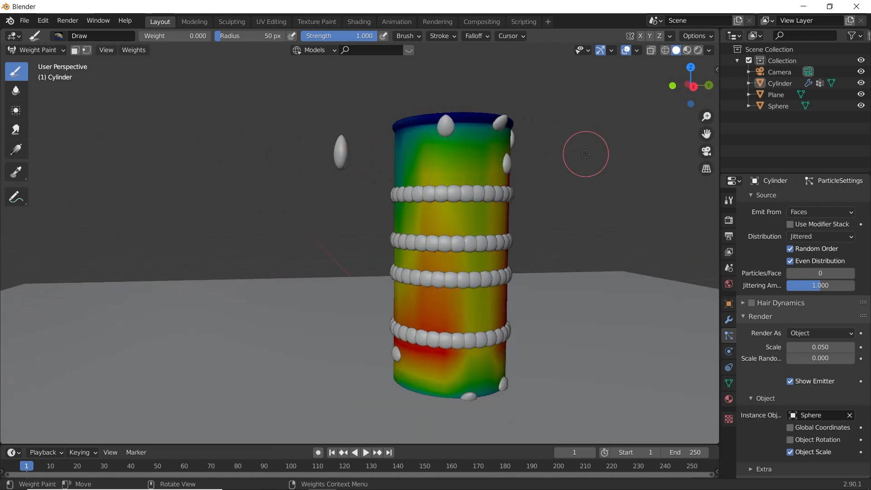
pyautogui.moveTo(444, 165); pyautogui.dragTo(579, 156)
pyautogui.moveTo(575, 155); pyautogui.dragTo(409, 202, button='middle')
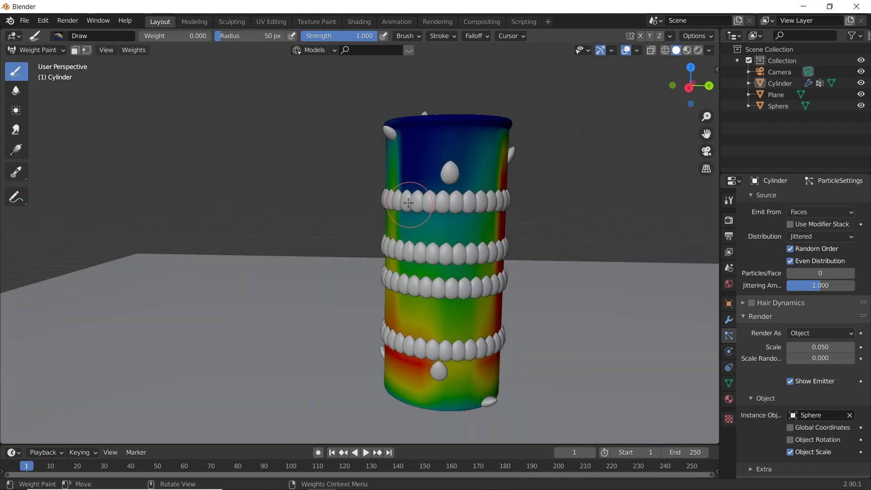
# - Set the weight brush back to 1.000, return the cup to Object Mode and inspect the droplets around the wall
pyautogui.moveTo(157, 39); pyautogui.dragTo(241, 46)
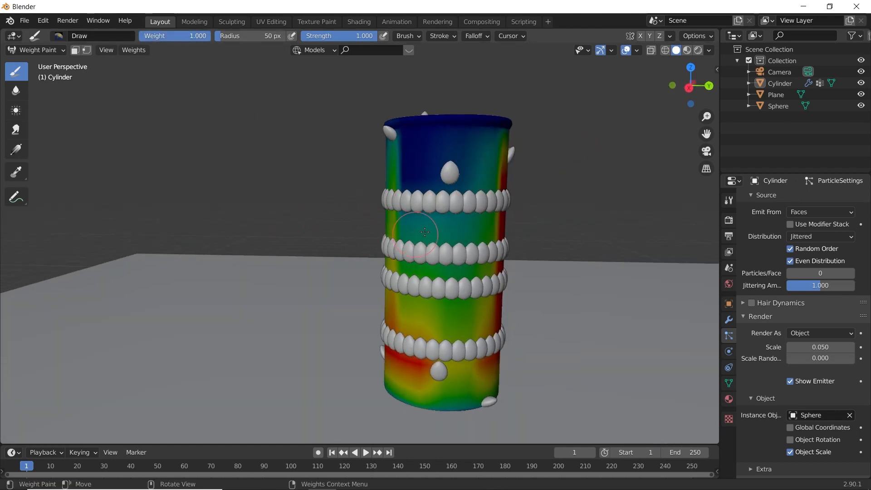
pyautogui.click(38, 51)
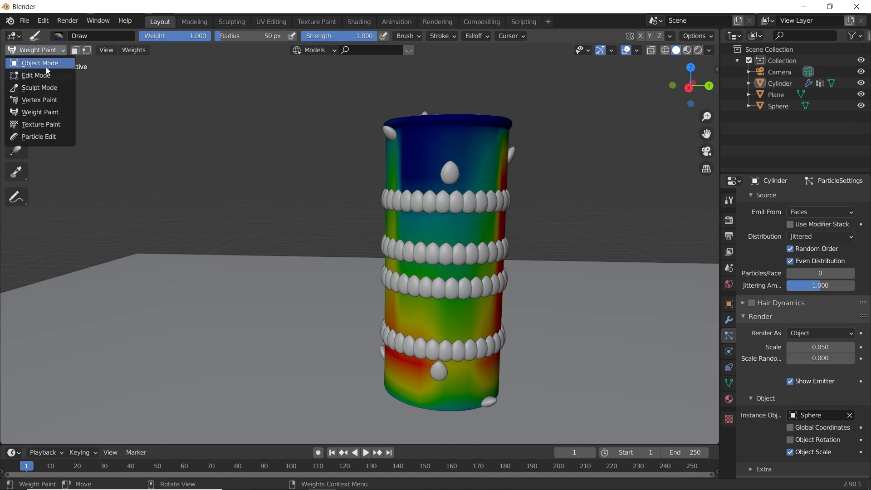
pyautogui.click(46, 64)
pyautogui.moveTo(439, 255); pyautogui.dragTo(406, 254, button='middle')
pyautogui.scroll(3, 396, 250)
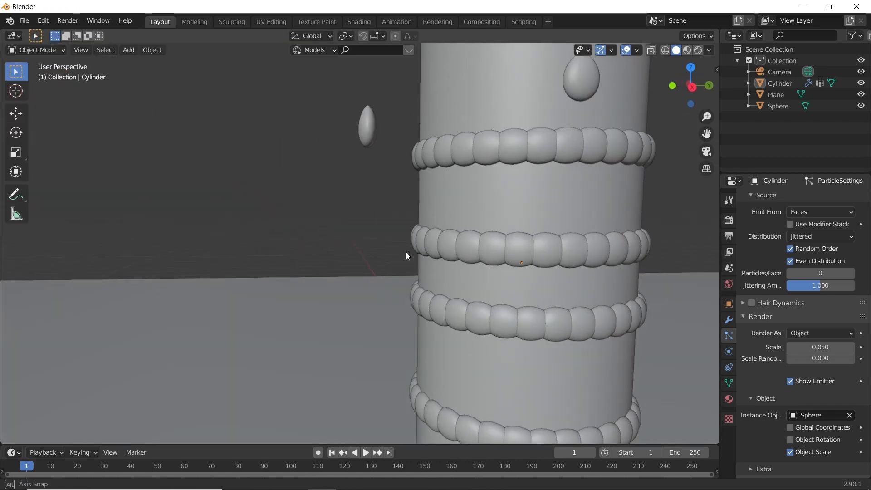
pyautogui.scroll(-5, 407, 254)
pyautogui.moveTo(356, 233); pyautogui.dragTo(435, 235, button='middle')
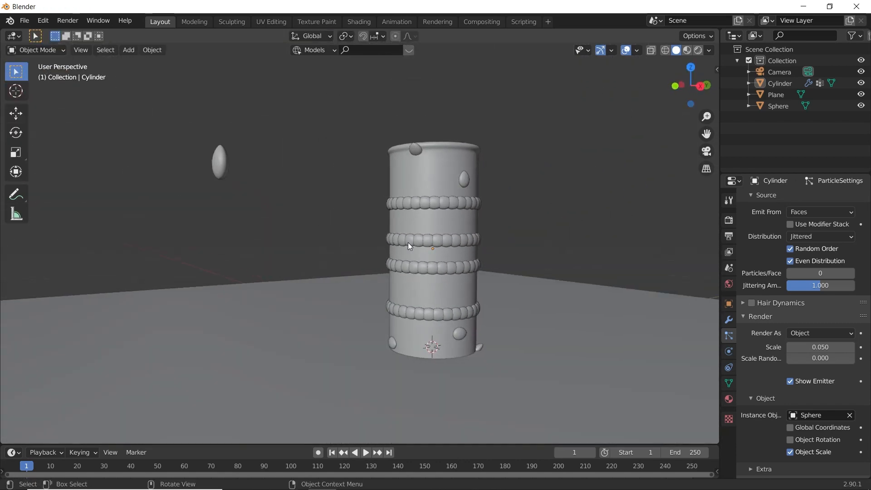
pyautogui.scroll(2, 374, 277)
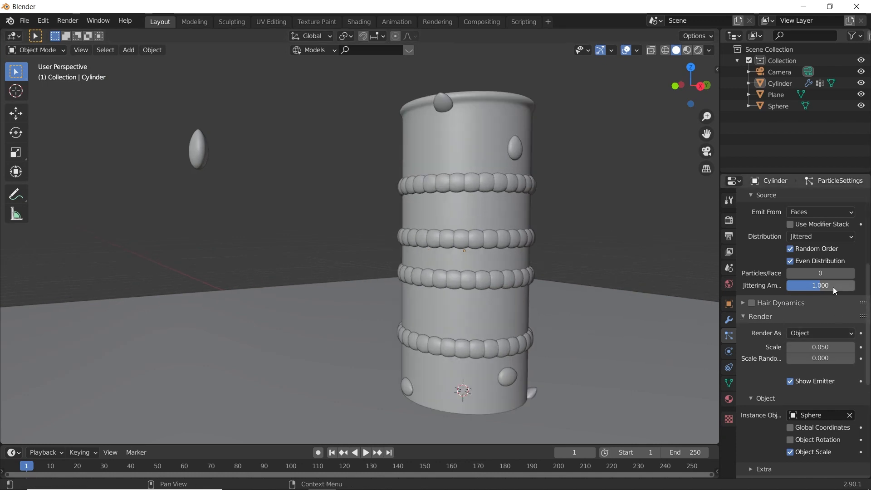
# - Change the distribution of the cup's hair particle source to Random
pyautogui.scroll(5, 818, 279)
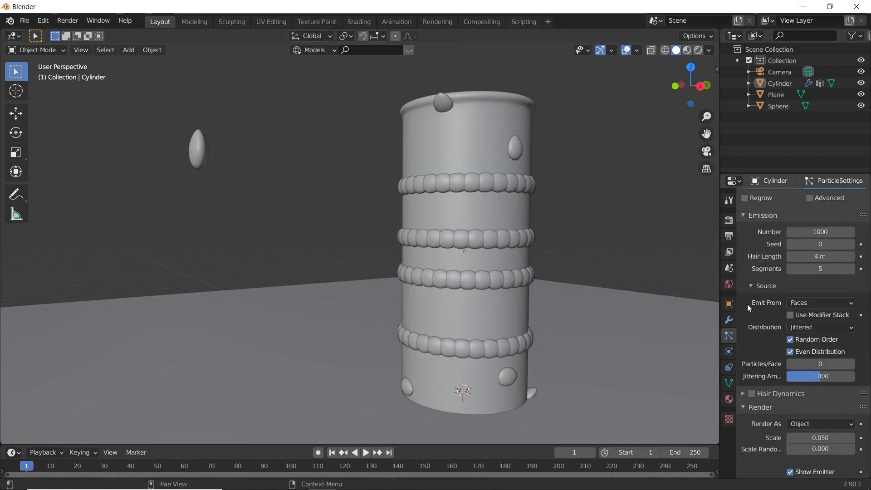
pyautogui.click(750, 287)
pyautogui.scroll(3, 753, 262)
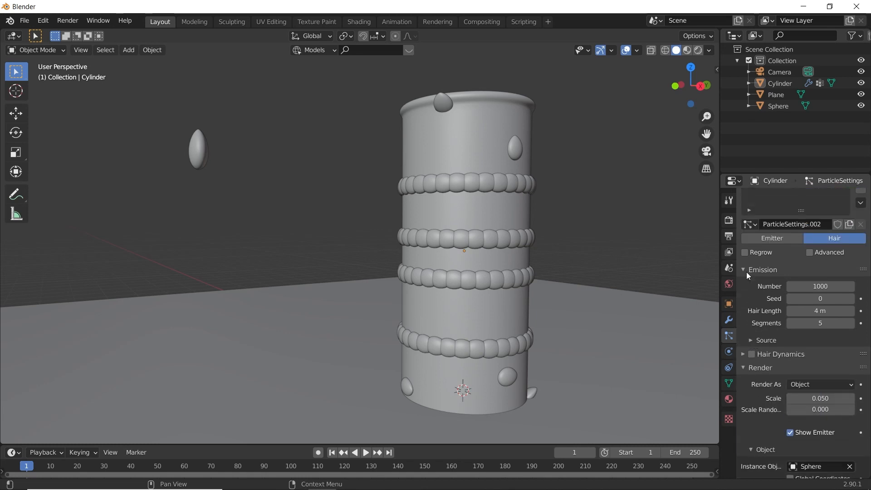
pyautogui.click(763, 339)
pyautogui.scroll(-5, 769, 336)
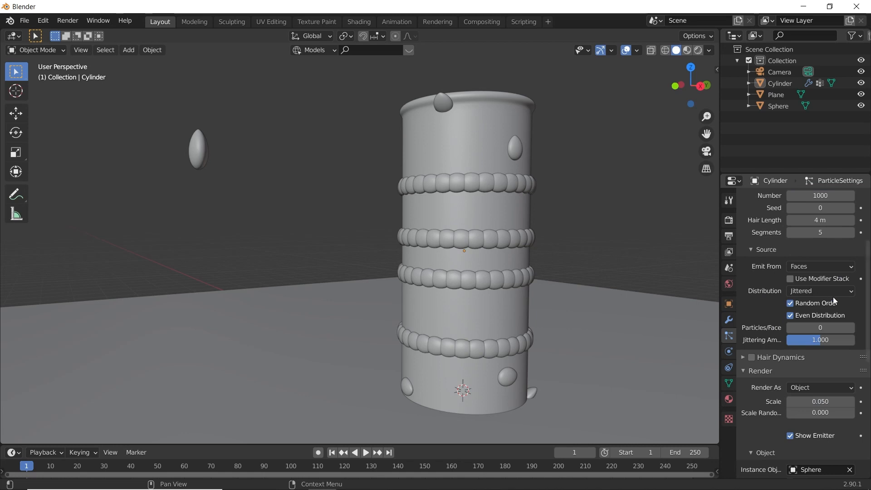
pyautogui.click(821, 291)
pyautogui.click(810, 318)
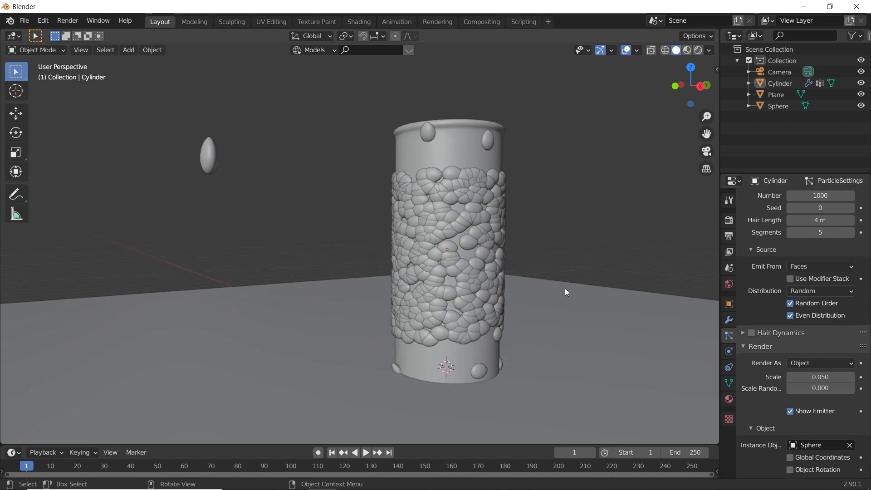
# - Set the render scale of the droplet particles to 0.010
pyautogui.scroll(1, 566, 290)
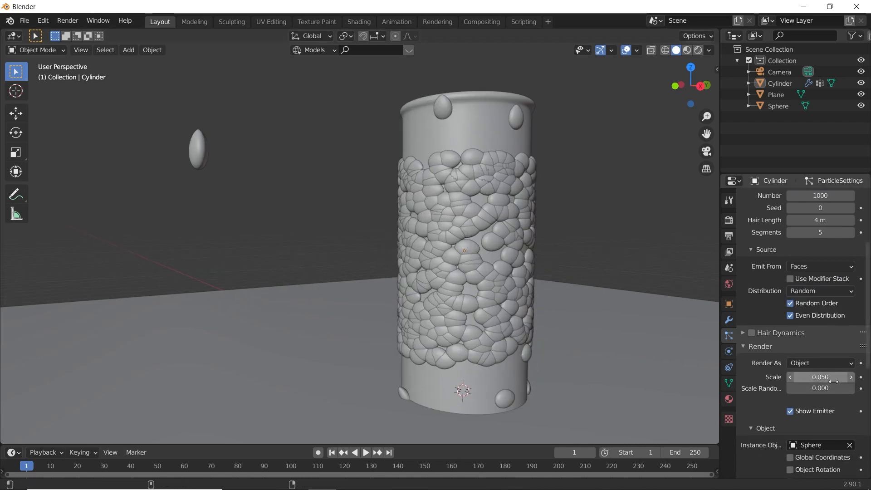
pyautogui.moveTo(834, 381); pyautogui.dragTo(812, 382)
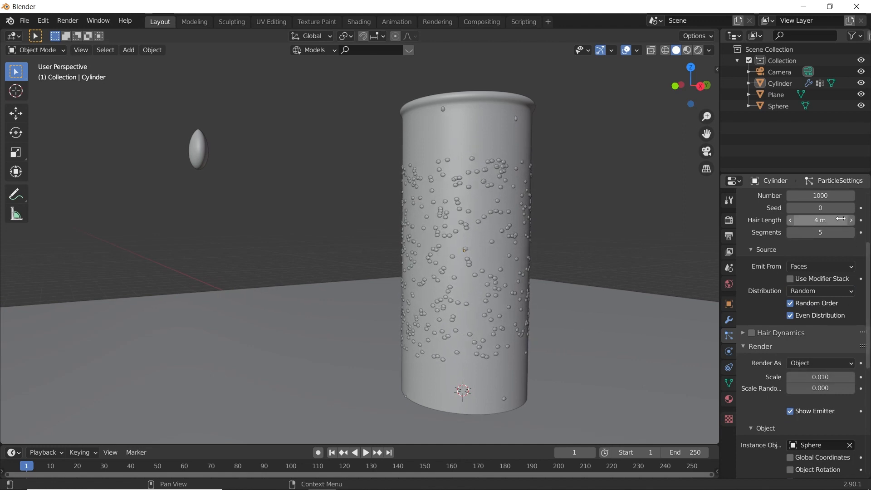
pyautogui.scroll(3, 820, 220)
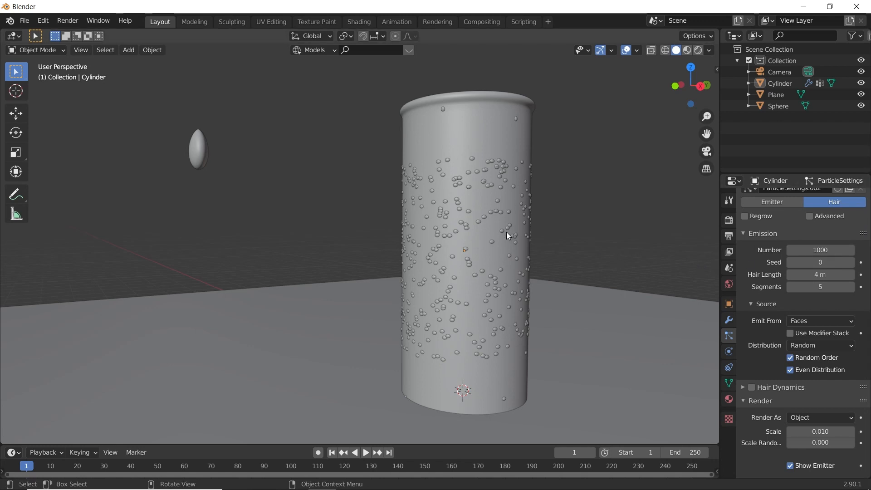
# - Preview the cup through the camera in Rendered shading and try 50 hair particles before setting the number to 100
pyautogui.press('z')
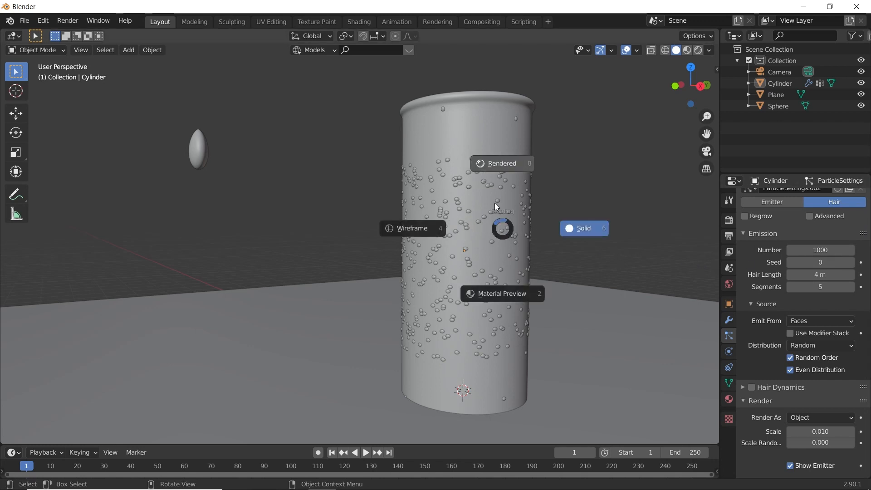
pyautogui.click(495, 117)
pyautogui.press('KP_0')
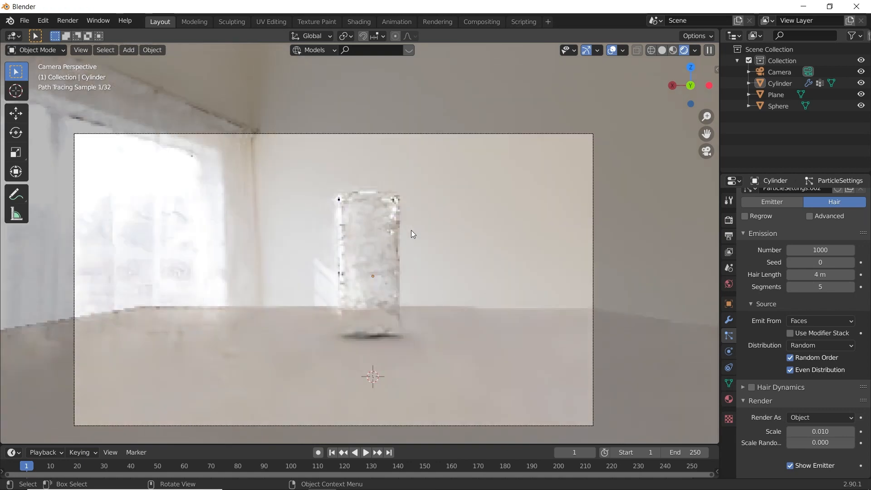
pyautogui.scroll(5, 412, 232)
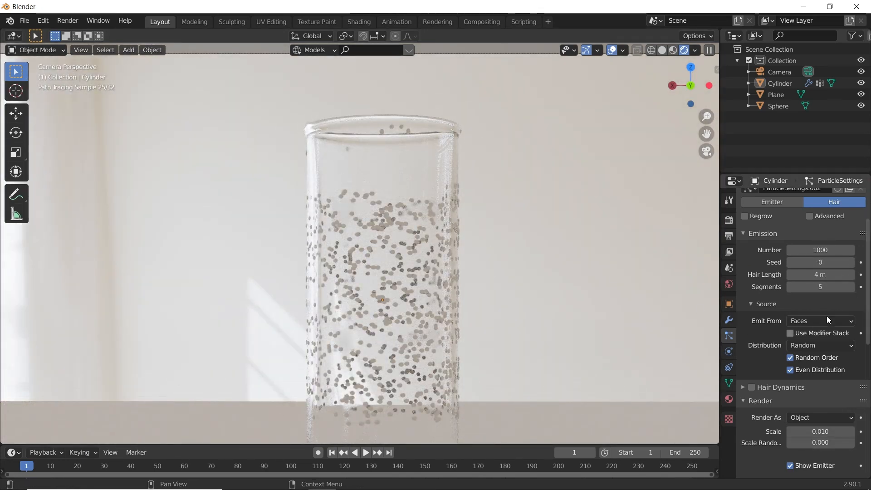
pyautogui.click(827, 249)
pyautogui.write('50')
pyautogui.press('Return')
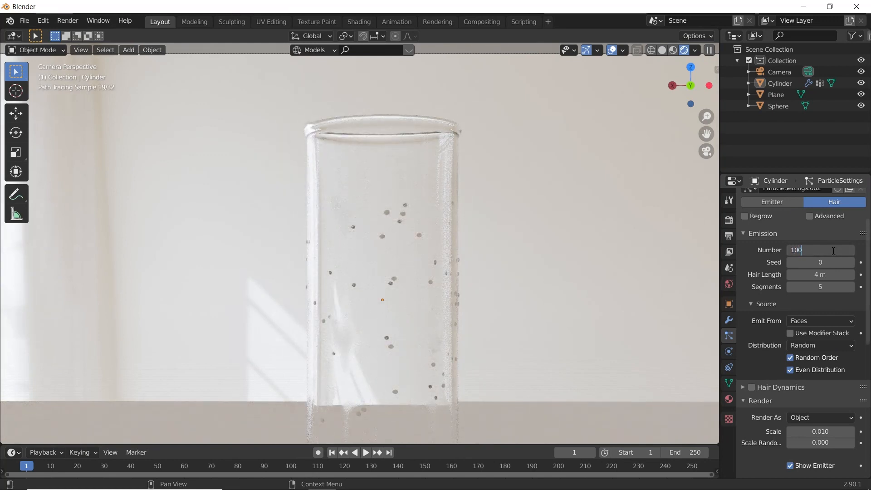
pyautogui.press('Return')
pyautogui.scroll(-3, 544, 267)
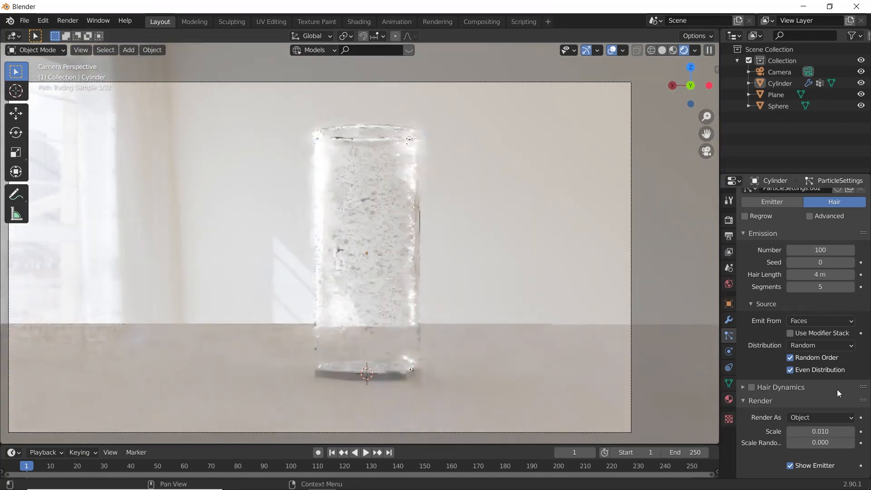
# - Set the droplet particles' scale to 0.028 and scale randomness to 0.829, and inspect the cup in Solid shading
pyautogui.moveTo(821, 431); pyautogui.dragTo(862, 445)
pyautogui.moveTo(516, 260)
pyautogui.mouseDown(button='middle')
pyautogui.moveTo(474, 251)
pyautogui.moveTo(522, 217)
pyautogui.mouseUp(button='middle')
pyautogui.click(662, 50)
pyautogui.moveTo(442, 233); pyautogui.dragTo(386, 267, button='middle')
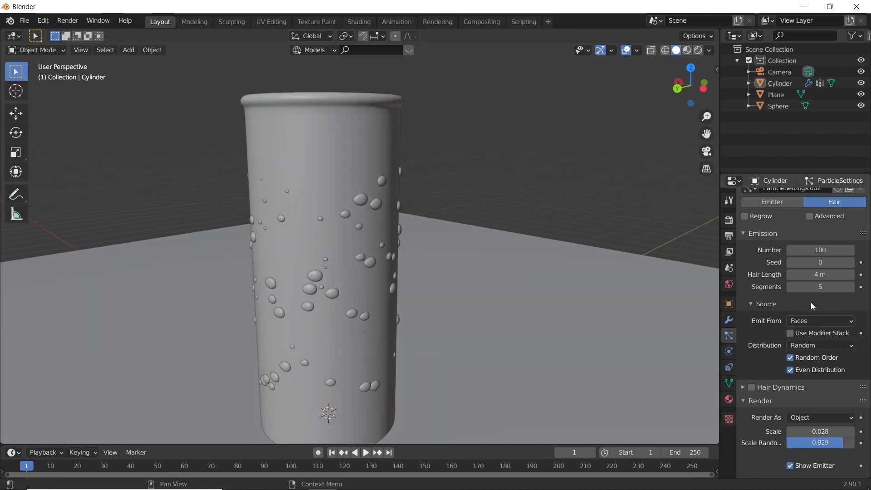
# - Enable Object Rotation for the instanced droplet sphere in the cup's particle render settings
pyautogui.scroll(-8, 810, 302)
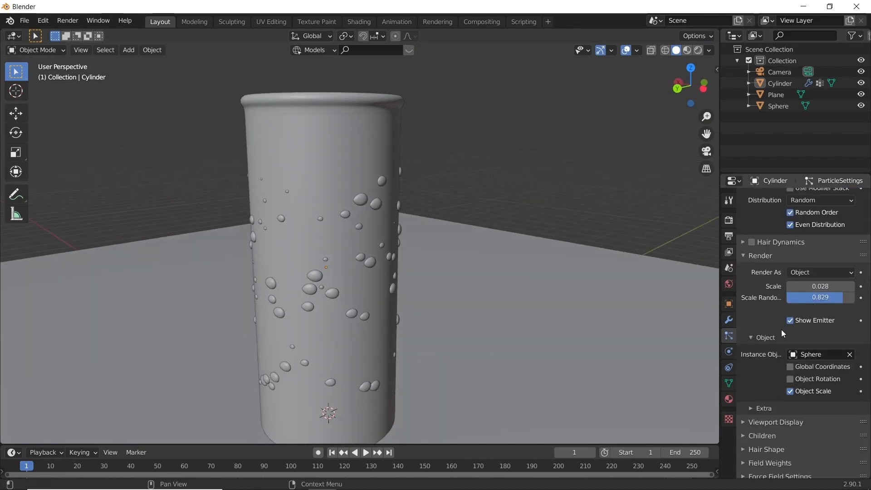
pyautogui.scroll(-2, 747, 337)
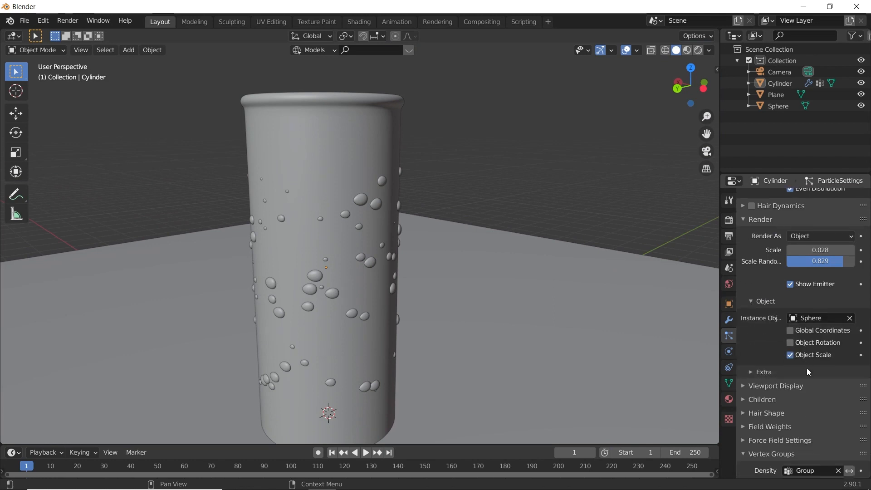
pyautogui.click(790, 343)
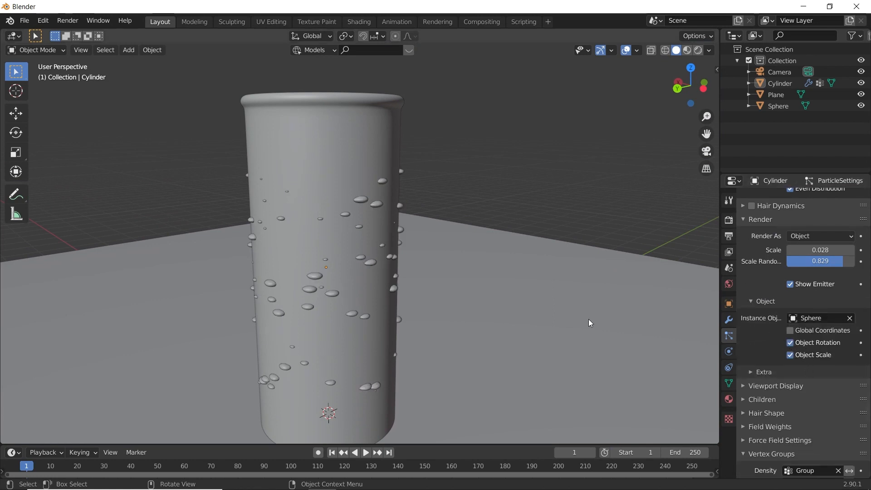
# - Move the droplet sphere about 11.32 m along the global X axis, bringing it close to the cup
pyautogui.scroll(-8, 589, 319)
pyautogui.scroll(5, 586, 265)
pyautogui.click(676, 240)
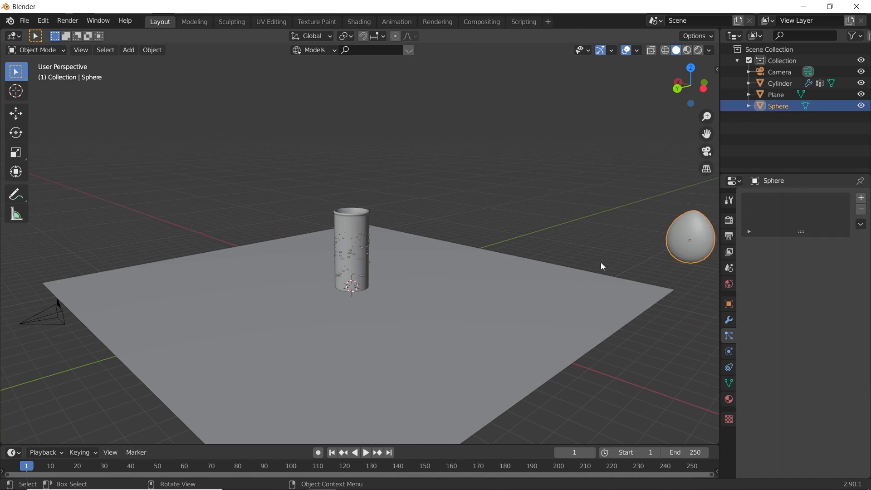
pyautogui.press('g')
pyautogui.press('x')
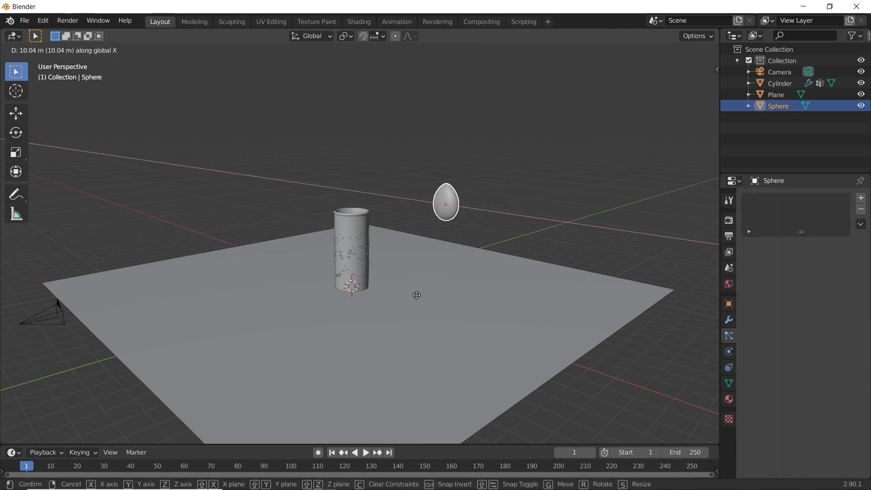
pyautogui.click(435, 268)
pyautogui.scroll(5, 436, 267)
pyautogui.moveTo(510, 255); pyautogui.dragTo(442, 271, button='middle')
pyautogui.scroll(3, 413, 272)
pyautogui.scroll(-4, 413, 272)
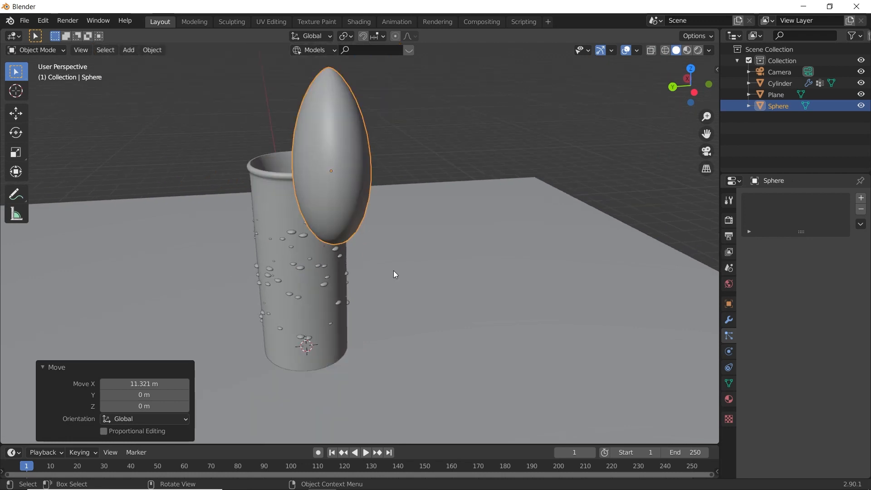
# - Move the droplet sphere's mesh about 0.41 m along the global Y axis in Edit Mode, leaving its origin in place
pyautogui.press('Tab')
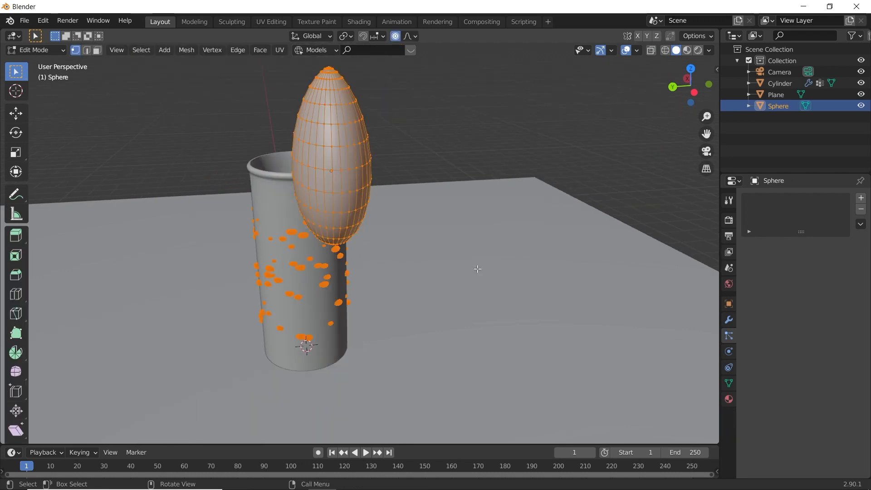
pyautogui.press('g')
pyautogui.press('x')
pyautogui.press('y')
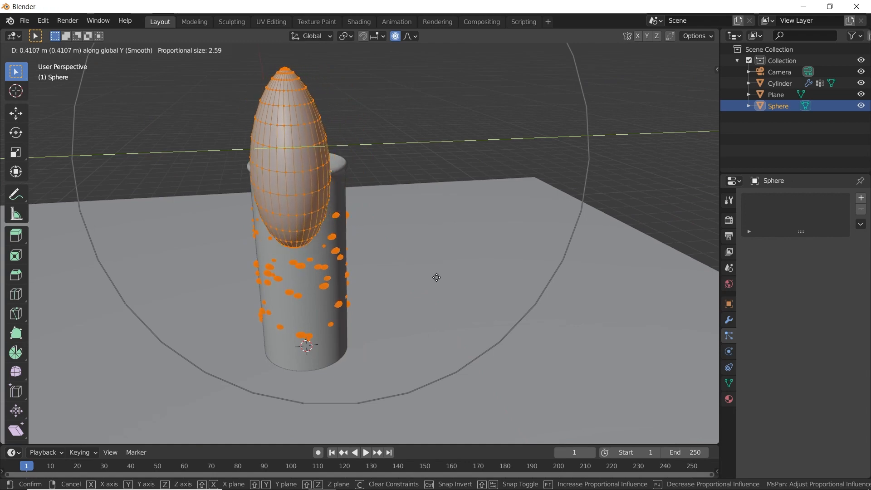
pyautogui.click(437, 277)
pyautogui.scroll(6, 343, 221)
pyautogui.press('Tab')
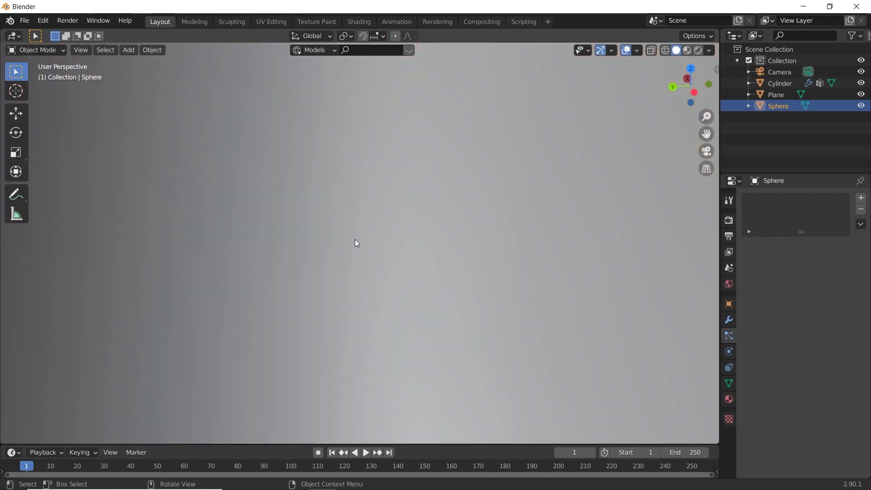
# - Rotate the droplet sphere -90° around the global Z axis in Object Mode
pyautogui.scroll(-10, 355, 239)
pyautogui.moveTo(355, 239); pyautogui.dragTo(418, 279, button='middle')
pyautogui.scroll(6, 418, 279)
pyautogui.scroll(-5, 401, 280)
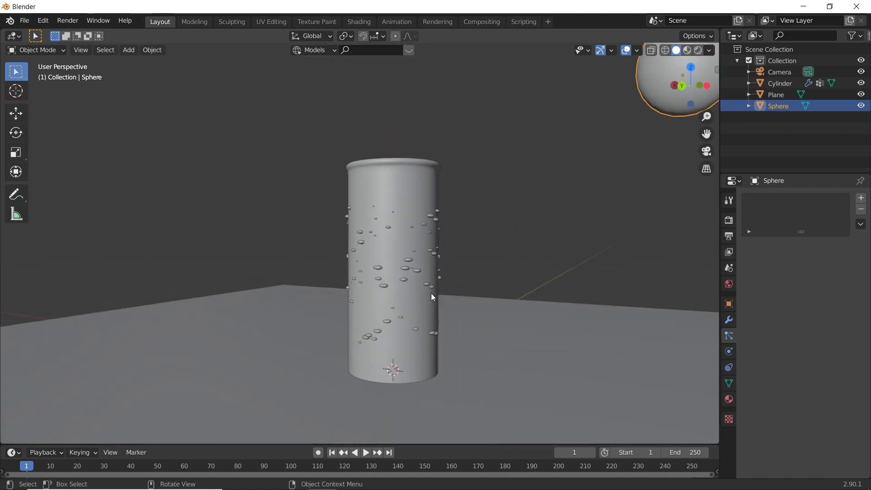
pyautogui.write('rz-90')
pyautogui.press('Return')
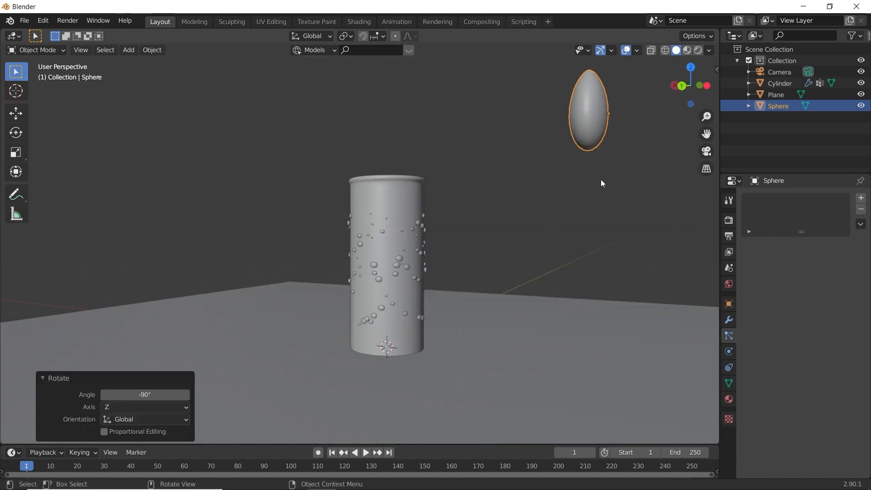
# - Rotate the droplet sphere -90° around the global X axis
pyautogui.press('r')
pyautogui.press('y')
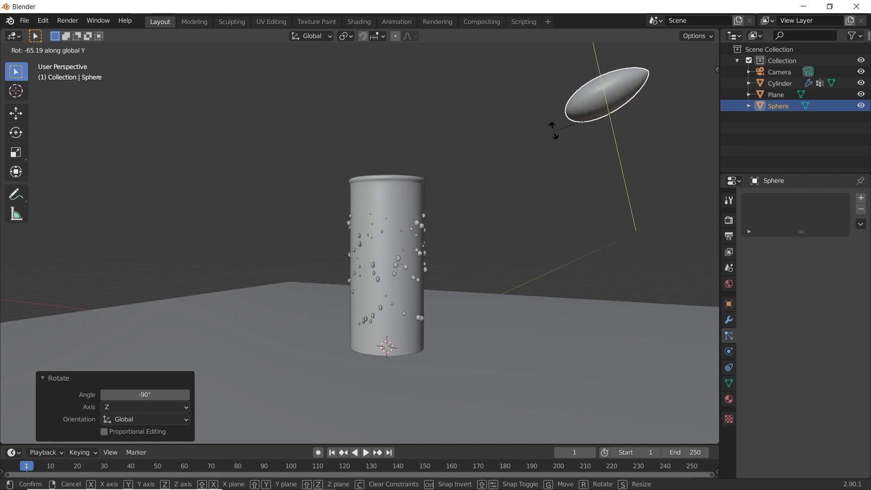
pyautogui.write('x')
pyautogui.write('90')
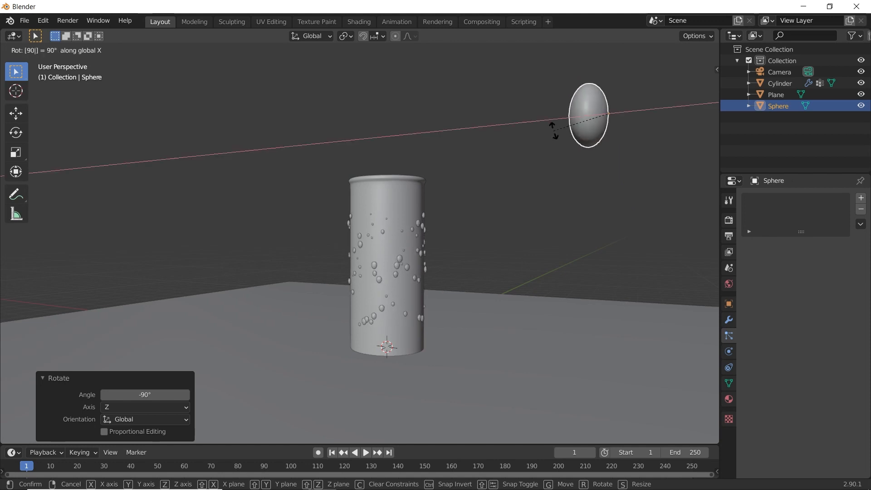
pyautogui.write('-')
pyautogui.press('Return')
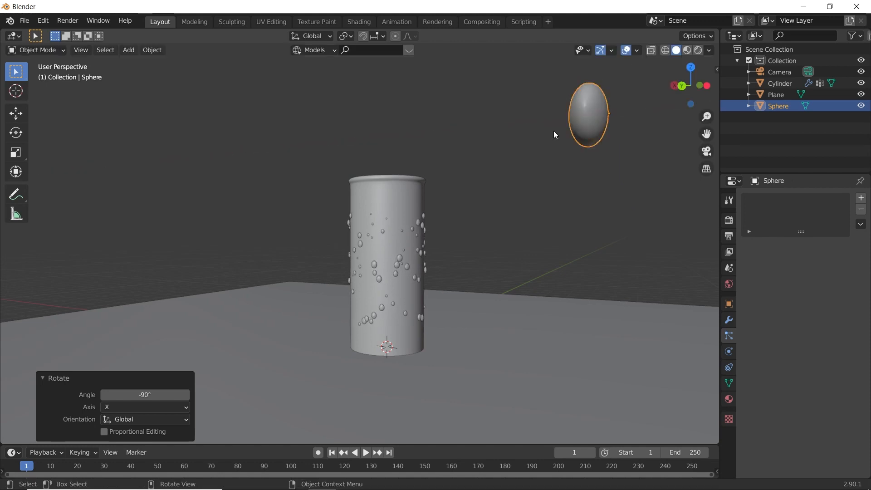
# - Shift the droplet sphere's mesh along the global X axis in Edit Mode to adjust how the droplets sit on the cup wall
pyautogui.scroll(5, 489, 212)
pyautogui.moveTo(458, 258); pyautogui.dragTo(442, 284, button='middle')
pyautogui.scroll(-3, 502, 280)
pyautogui.scroll(-3, 518, 270)
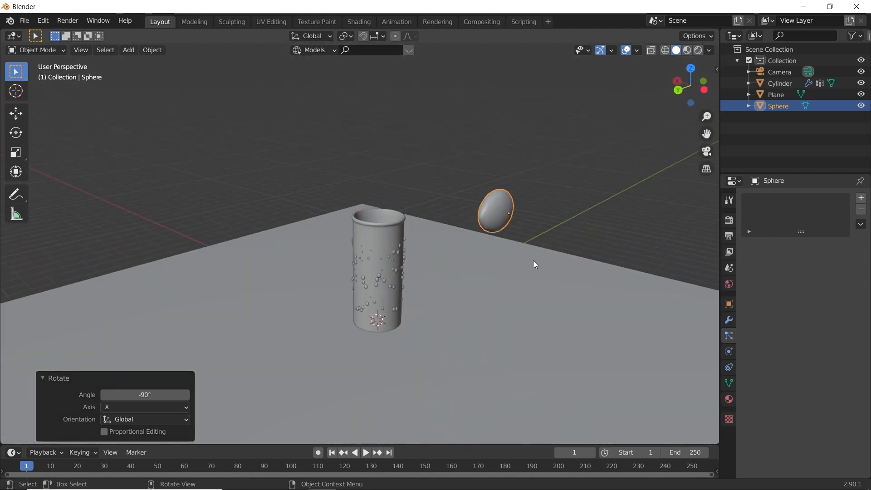
pyautogui.scroll(2, 590, 227)
pyautogui.press('Tab')
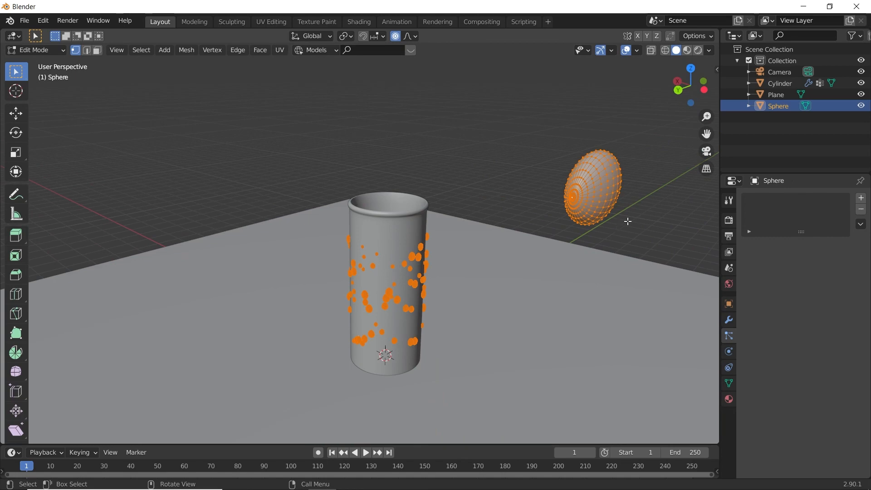
pyautogui.press('g')
pyautogui.press('x')
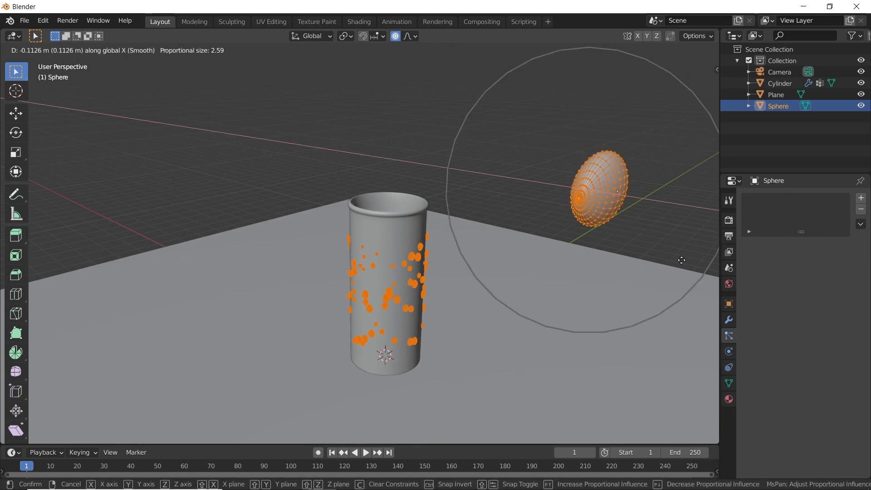
pyautogui.click(561, 239)
pyautogui.press('Tab')
pyautogui.moveTo(474, 210); pyautogui.dragTo(519, 236, button='middle')
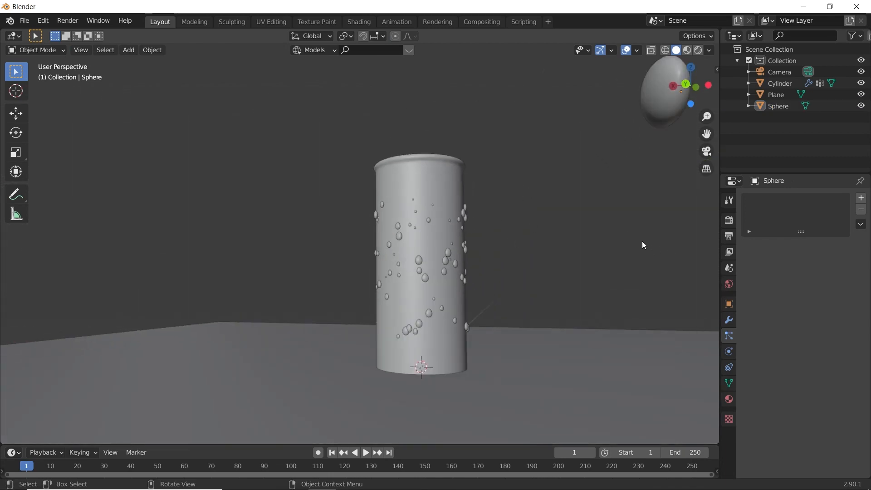
# - Preview the cup and its droplets in Rendered shading
pyautogui.press('z')
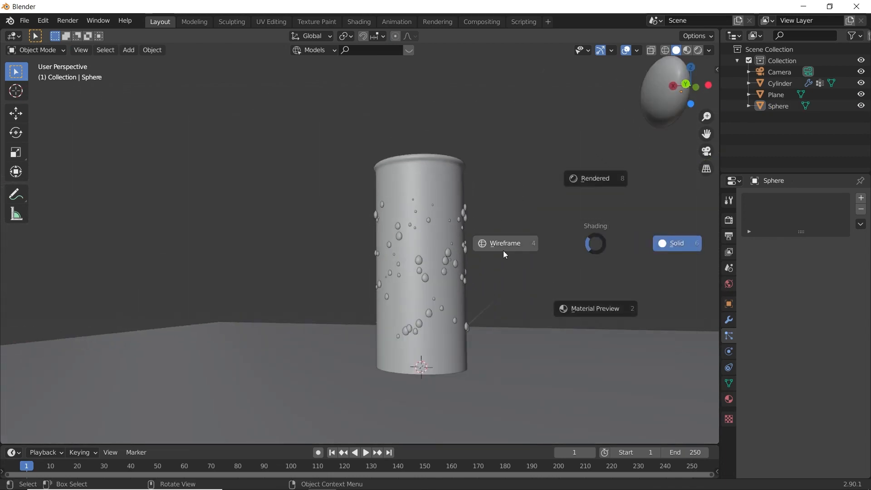
pyautogui.click(597, 163)
pyautogui.scroll(4, 486, 225)
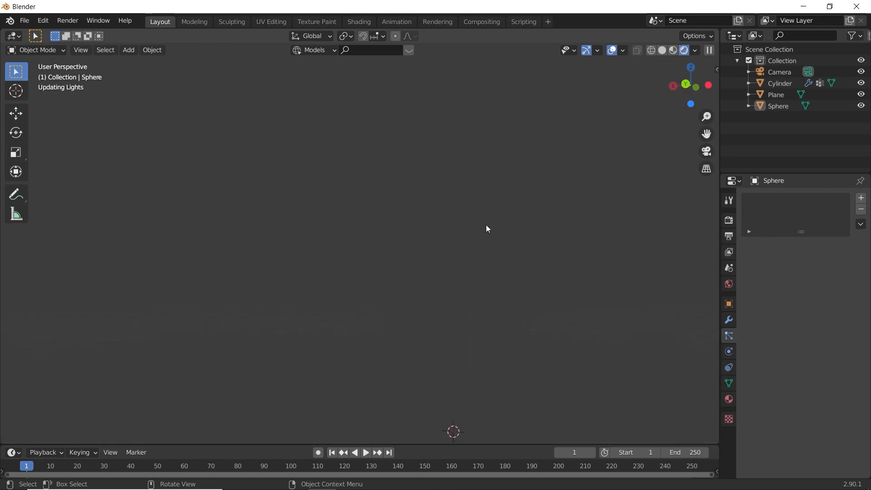
pyautogui.scroll(-5, 500, 260)
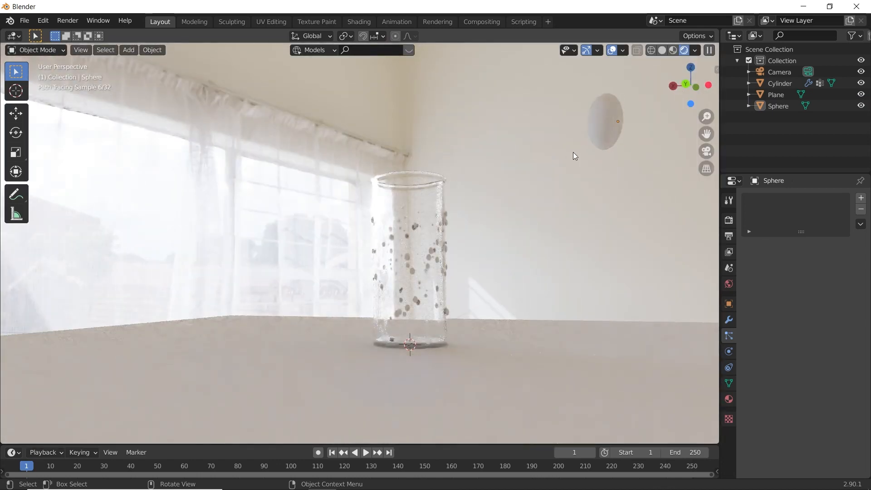
# - Select the droplet sphere and create a new material for it
pyautogui.click(606, 124)
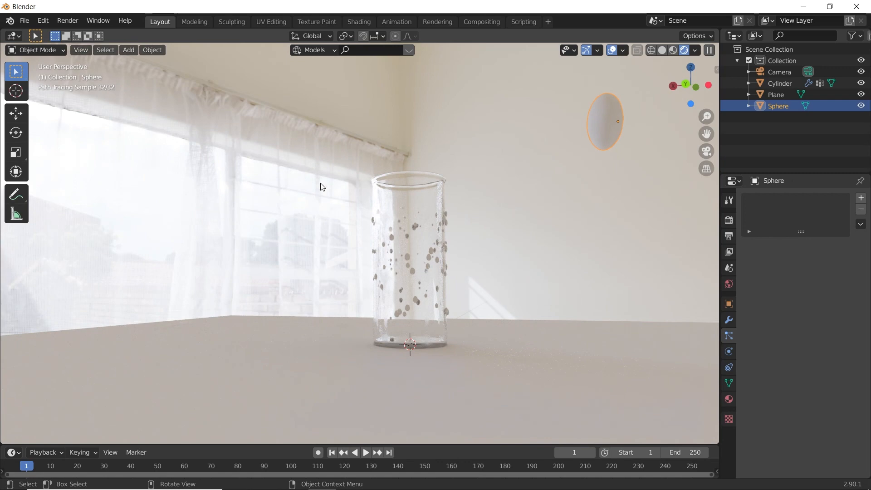
pyautogui.scroll(-1, 476, 214)
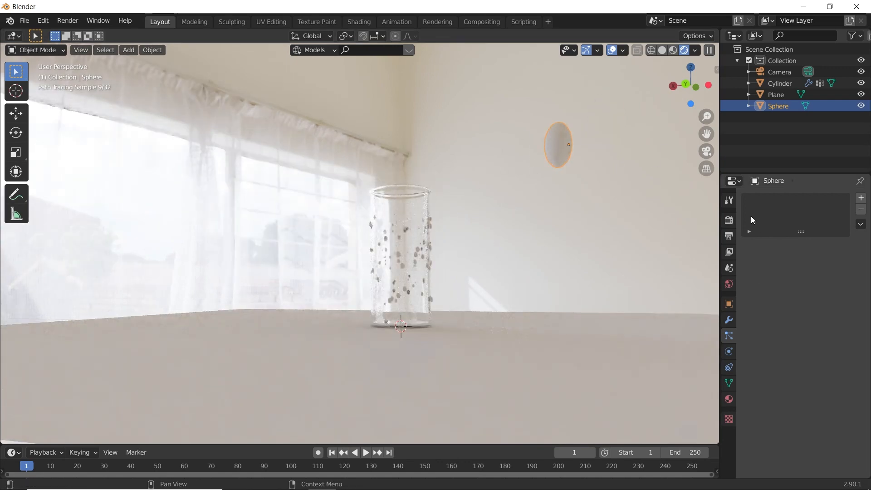
pyautogui.keyDown('shift'); pyautogui.click(400, 207); pyautogui.keyUp('shift')
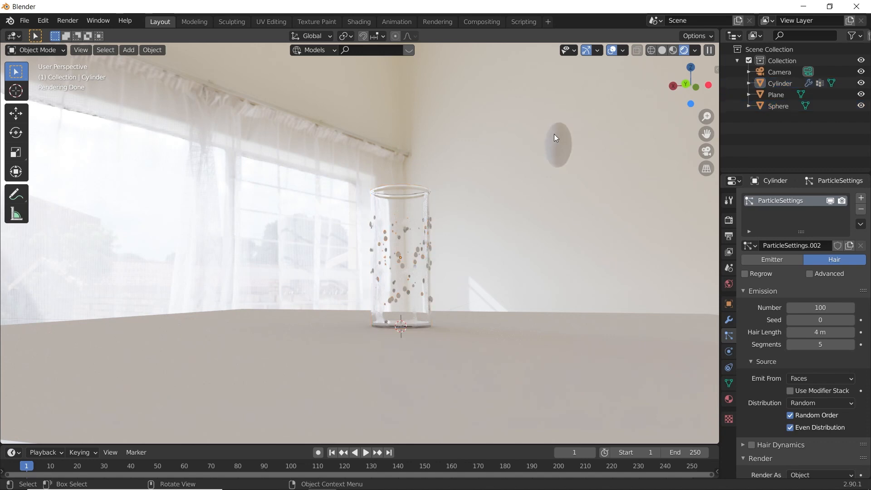
pyautogui.click(560, 164)
pyautogui.click(496, 201)
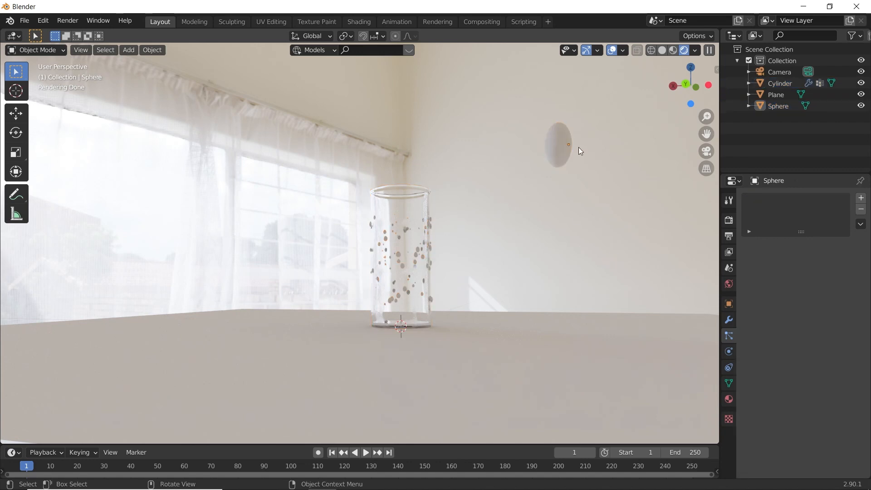
pyautogui.click(563, 150)
pyautogui.click(587, 211)
pyautogui.click(555, 141)
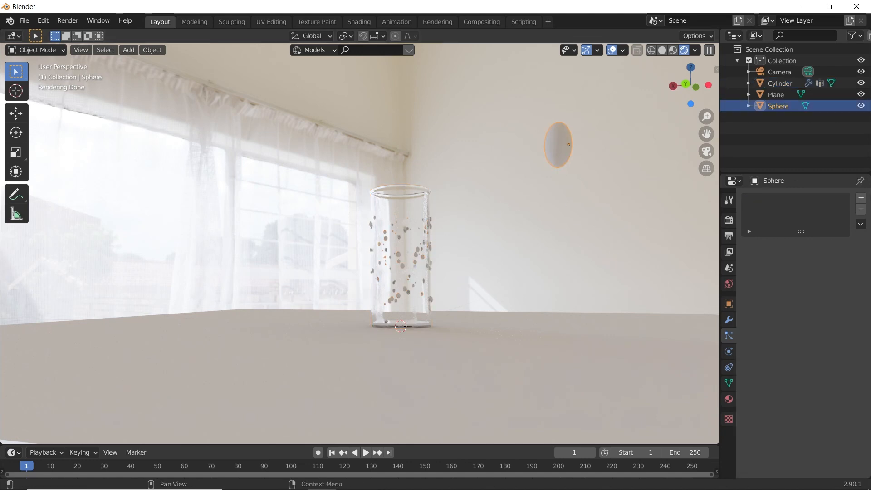
pyautogui.click(862, 198)
pyautogui.click(729, 399)
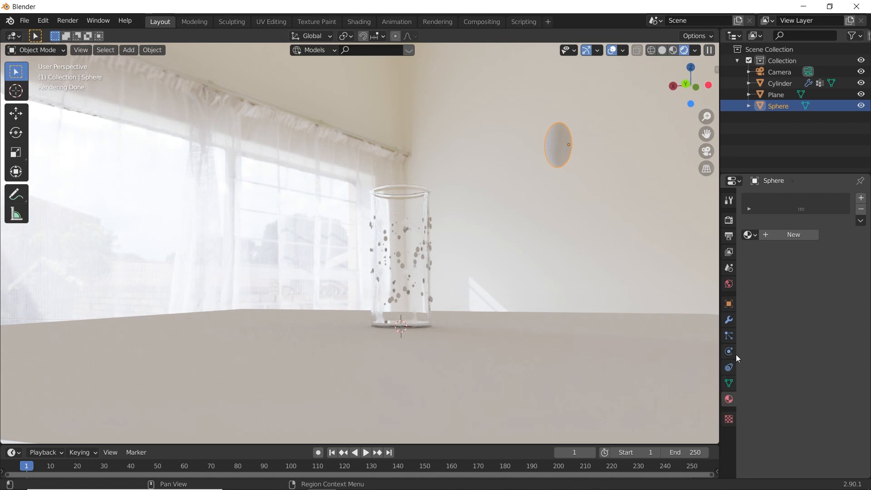
pyautogui.click(787, 235)
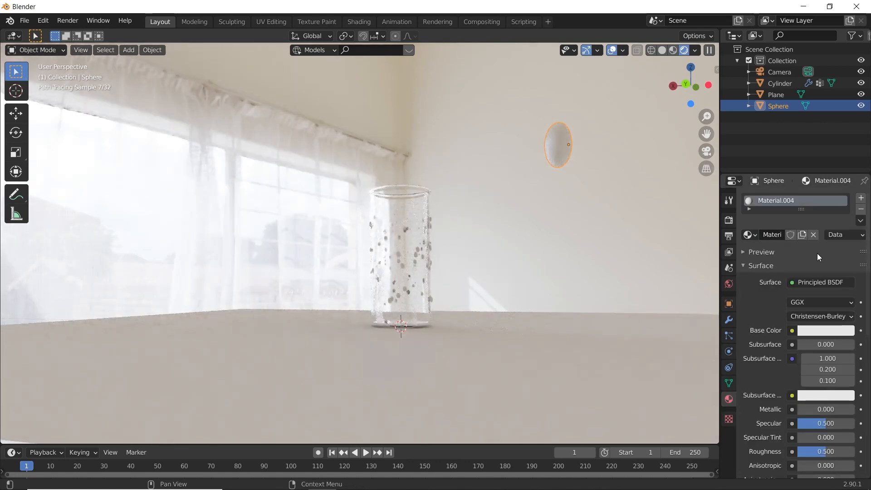
# - Make the droplet material clear glass with a white base color, roughness 0.000 and transmission 1.000
pyautogui.click(824, 331)
pyautogui.moveTo(843, 195); pyautogui.dragTo(839, 159)
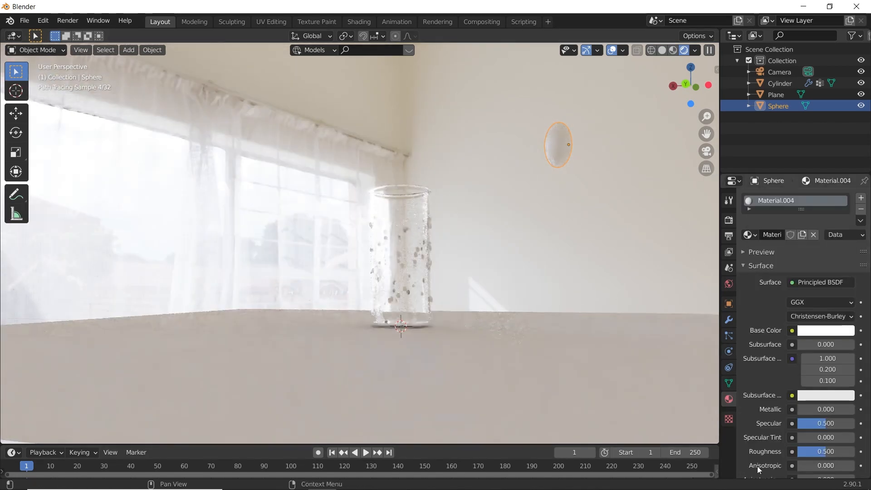
pyautogui.moveTo(819, 455); pyautogui.dragTo(799, 455)
pyautogui.scroll(-10, 811, 414)
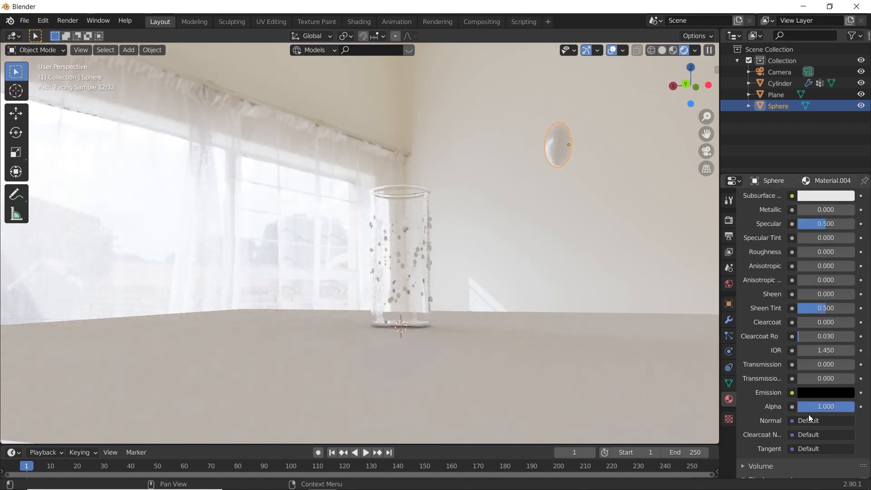
pyautogui.moveTo(810, 364); pyautogui.dragTo(851, 364)
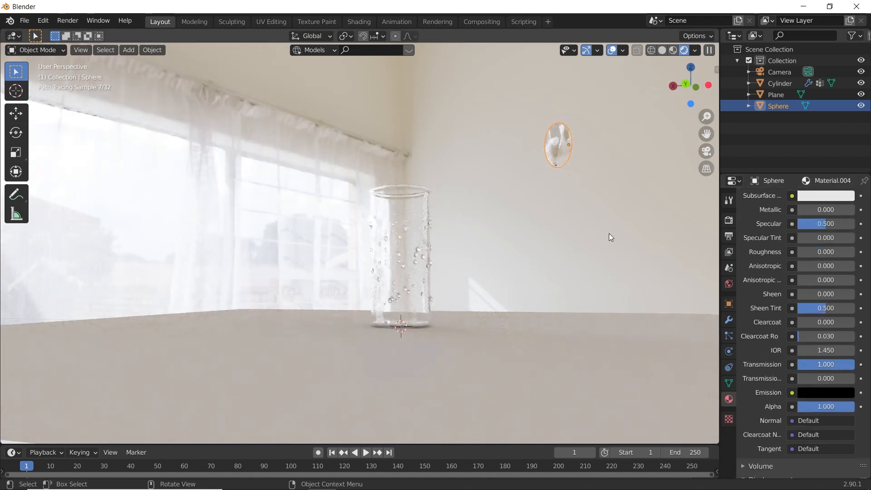
# - Inspect the glass droplets up close in Rendered shading, and return the viewport to Solid shading
pyautogui.click(445, 313)
pyautogui.scroll(4, 441, 306)
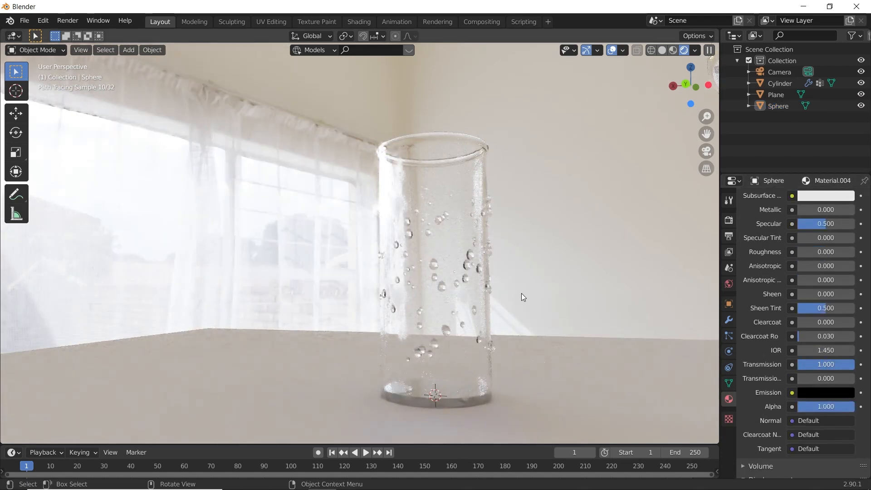
pyautogui.scroll(-4, 399, 245)
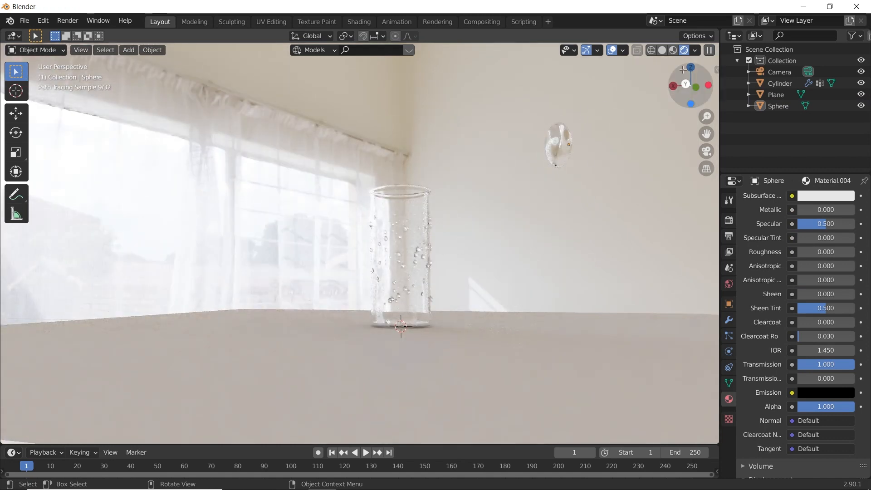
pyautogui.click(662, 50)
pyautogui.moveTo(423, 170); pyautogui.dragTo(409, 258, button='middle')
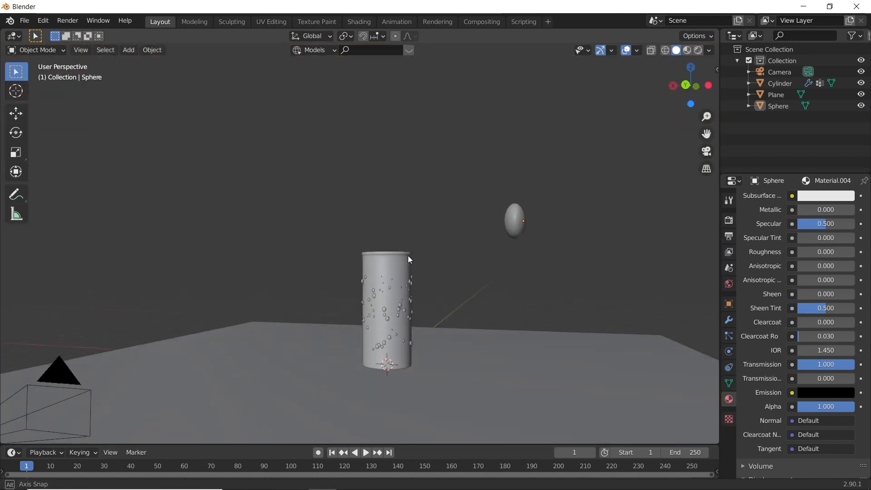
pyautogui.scroll(4, 440, 281)
pyautogui.moveTo(401, 181); pyautogui.dragTo(405, 154, button='middle')
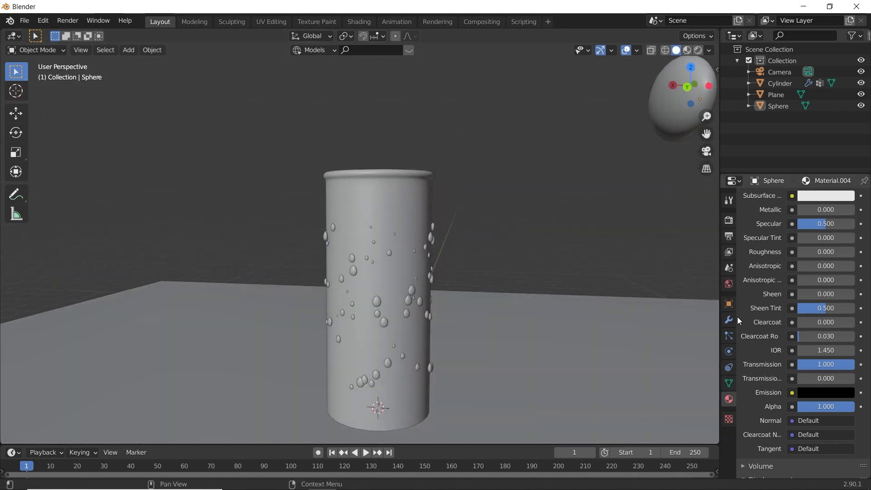
# - Set the cup's particle seed to 3 and the droplets' scale randomness to 0.421
pyautogui.click(729, 336)
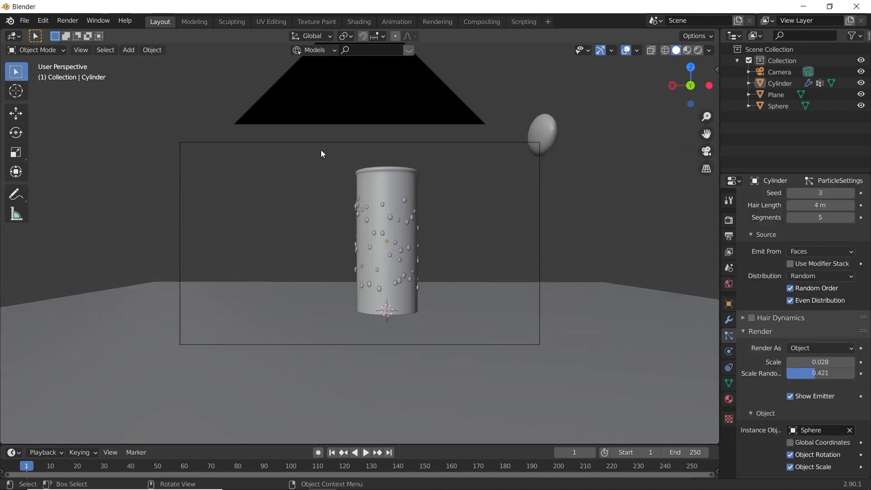
pyautogui.scroll(-2, 320, 149)
pyautogui.keyDown('shift'); pyautogui.moveTo(391, 170); pyautogui.dragTo(379, 232, button='middle'); pyautogui.keyUp('shift')
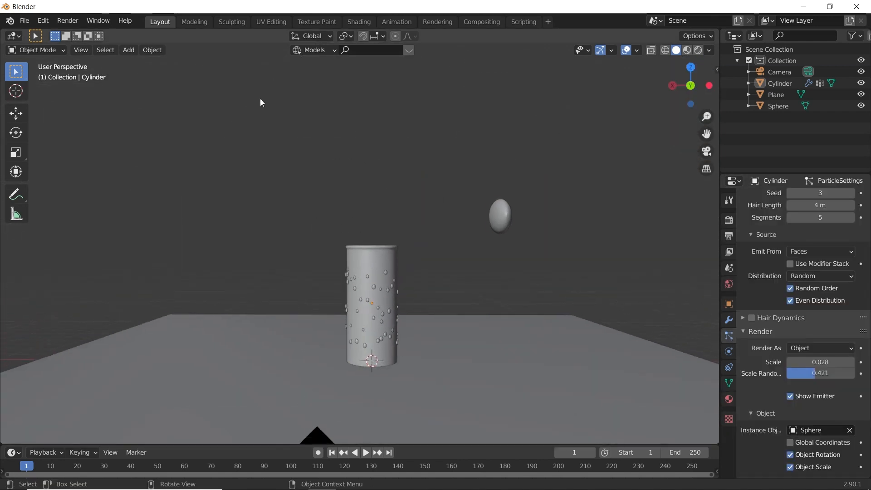
# - Add a cube mesh at the cup's base and raise it about 1.59 m along the global Z axis
pyautogui.press('a')
pyautogui.hotkey('alt', 'a')
pyautogui.hotkey('shift', 'a')
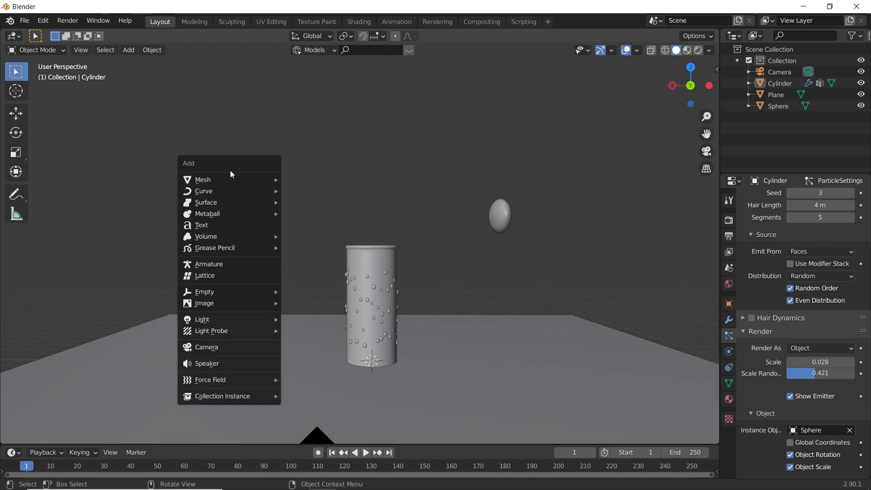
pyautogui.hotkey('shift', 'a')
pyautogui.moveTo(189, 89)
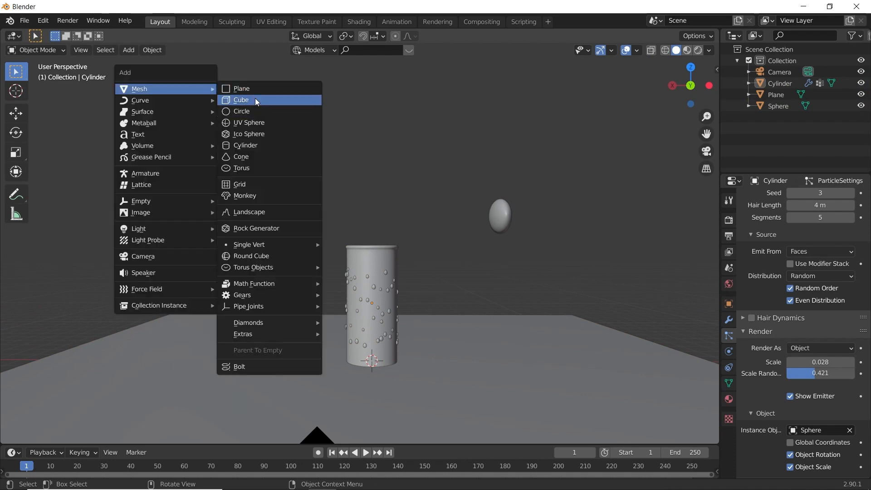
pyautogui.click(257, 100)
pyautogui.press('g')
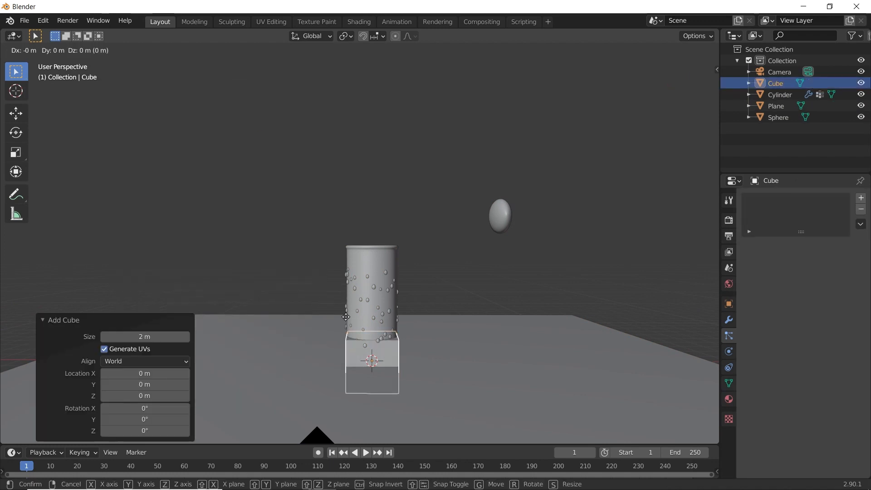
pyautogui.press('z')
pyautogui.click(335, 276)
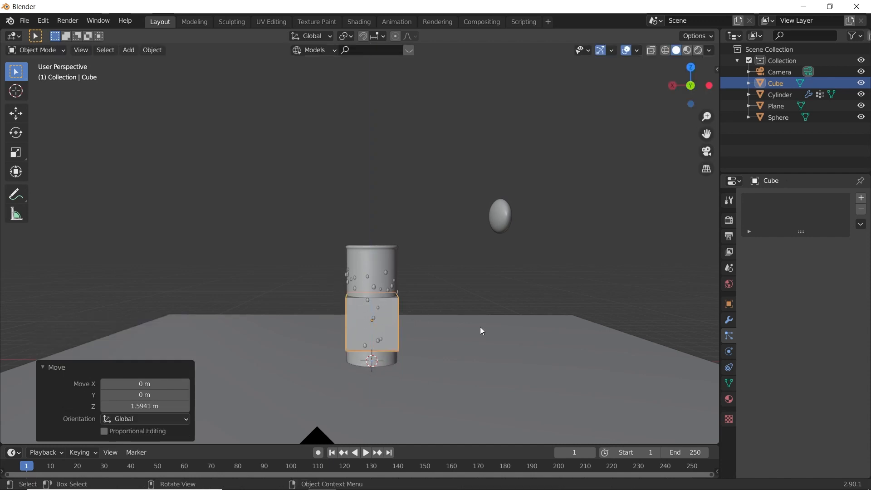
pyautogui.scroll(3, 490, 328)
pyautogui.scroll(-2, 487, 316)
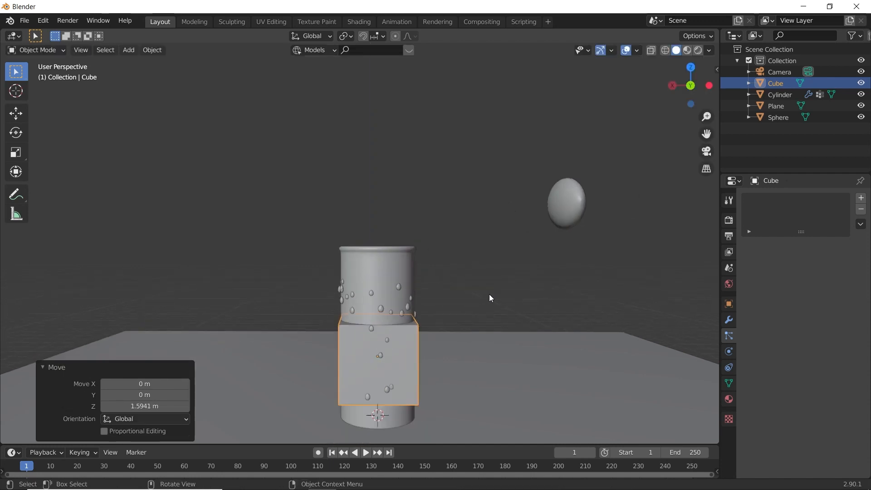
# - Tilt the cube with a free trackball rotation of about -63° and -55°, and scale it down uniformly to about 0.584
pyautogui.press('r')
pyautogui.press('r')
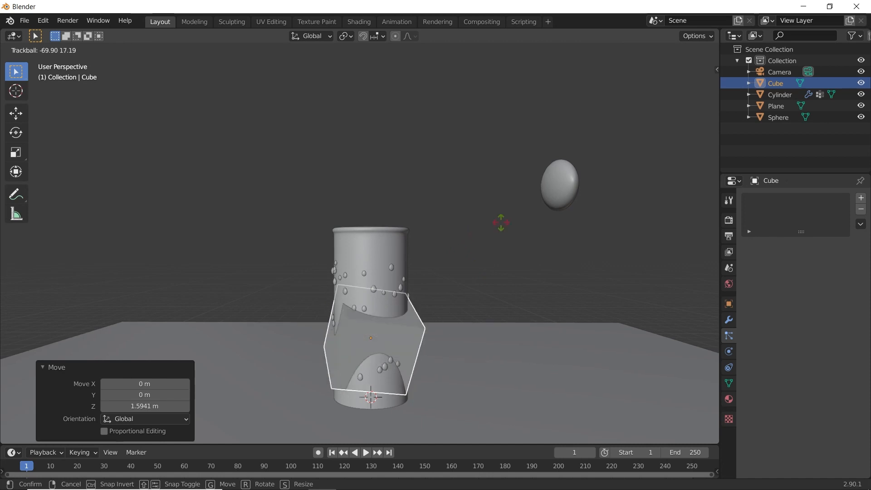
pyautogui.click(458, 230)
pyautogui.press('s')
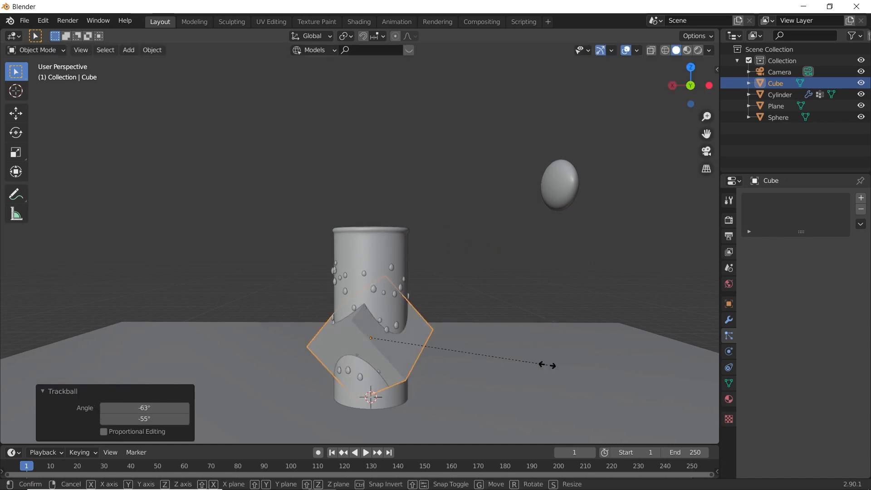
pyautogui.click(474, 359)
# - Shrink the tilted cube slightly more by a uniform factor of about 0.958 to fit the cup's width
pyautogui.moveTo(473, 358); pyautogui.dragTo(397, 342, button='middle')
pyautogui.scroll(3, 398, 343)
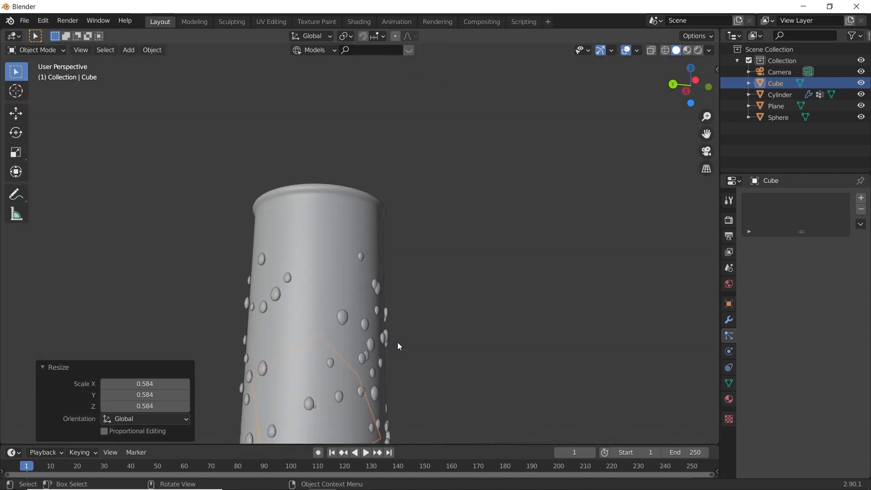
pyautogui.press('s')
pyautogui.click(442, 387)
# - Lower the cube about 0.465 m along the global Z axis toward the cup's floor, using the front wireframe view
pyautogui.moveTo(438, 363); pyautogui.dragTo(448, 231, button='middle')
pyautogui.press('KP_1')
pyautogui.scroll(-1, 448, 244)
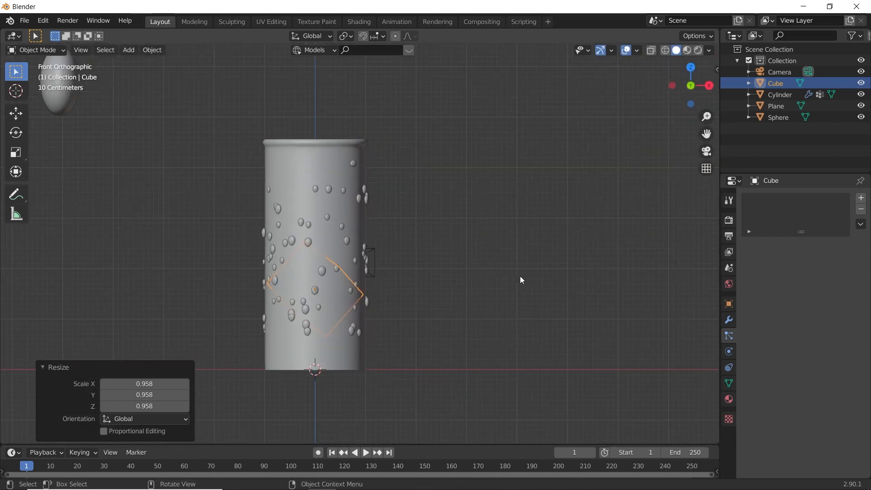
pyautogui.press('z')
pyautogui.click(418, 286)
pyautogui.scroll(2, 408, 309)
pyautogui.keyDown('shift'); pyautogui.moveTo(414, 323); pyautogui.dragTo(420, 230, button='middle'); pyautogui.keyUp('shift')
pyautogui.press('g')
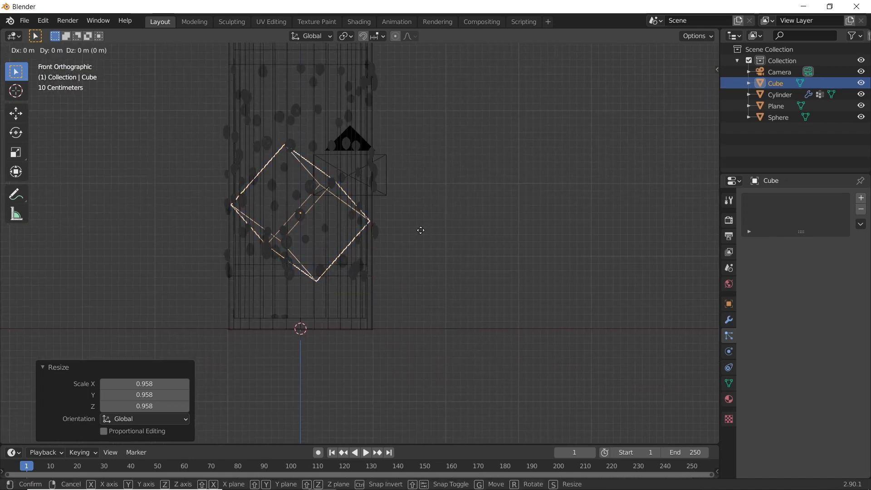
pyautogui.press('z')
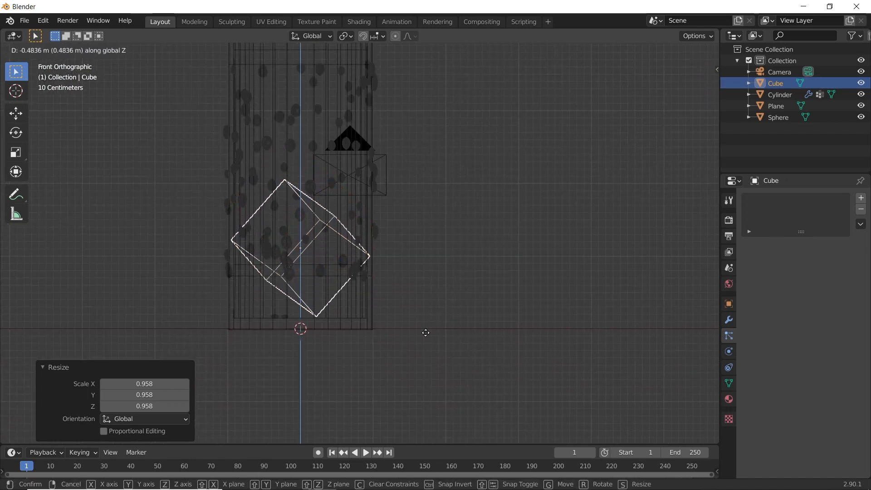
pyautogui.click(417, 319)
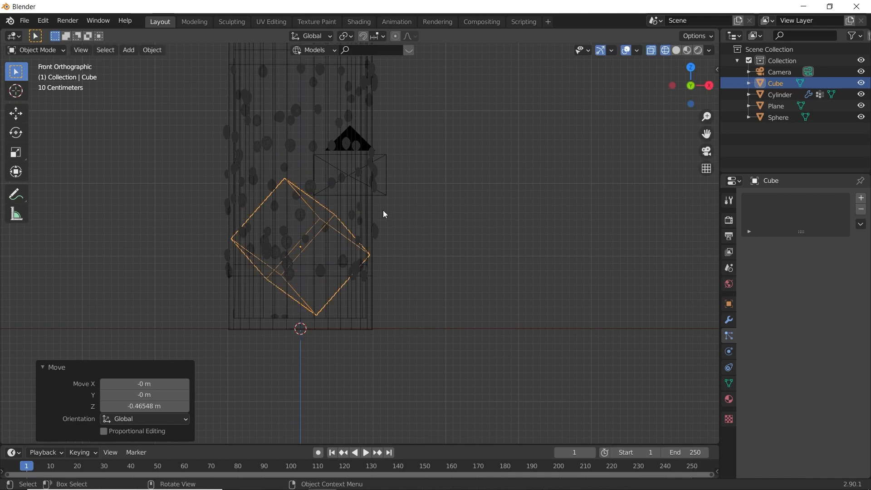
# - Scale the cube uniformly by about 0.979 to clear the cup's walls, and return the viewport to Solid shading
pyautogui.scroll(1, 418, 267)
pyautogui.press('s')
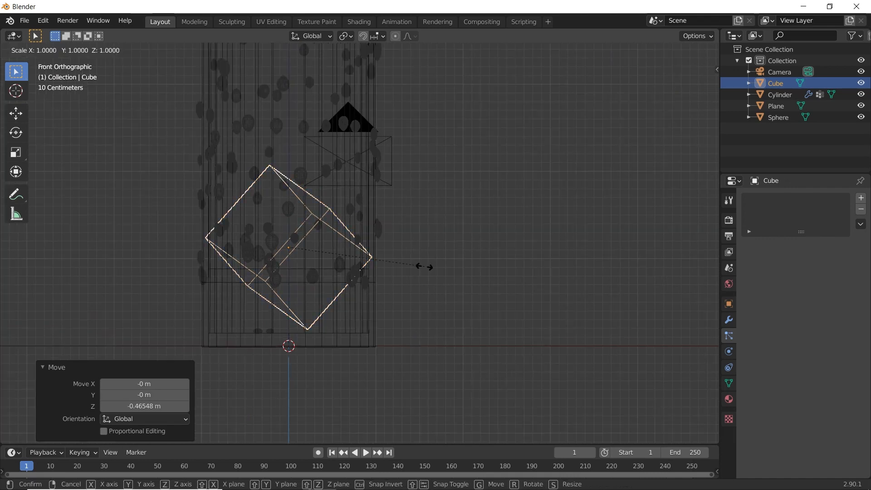
pyautogui.click(416, 266)
pyautogui.press('z')
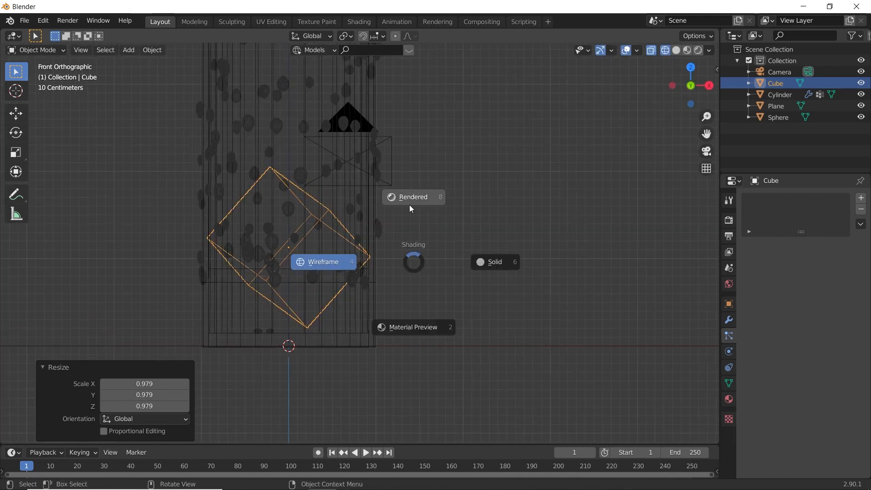
pyautogui.click(510, 273)
# - Hide the cup cylinder in the viewport to expose the cube inside it
pyautogui.click(353, 187)
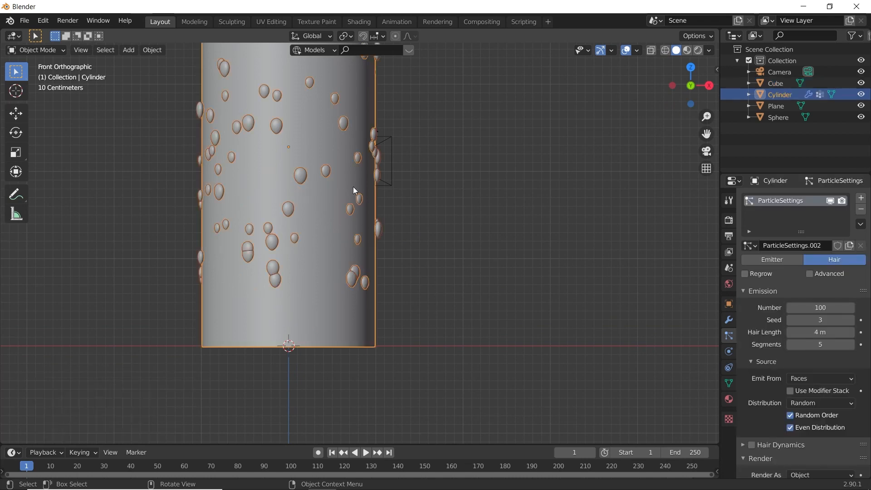
pyautogui.press('h')
pyautogui.keyDown('shift'); pyautogui.moveTo(284, 225); pyautogui.dragTo(412, 260, button='middle'); pyautogui.keyUp('shift')
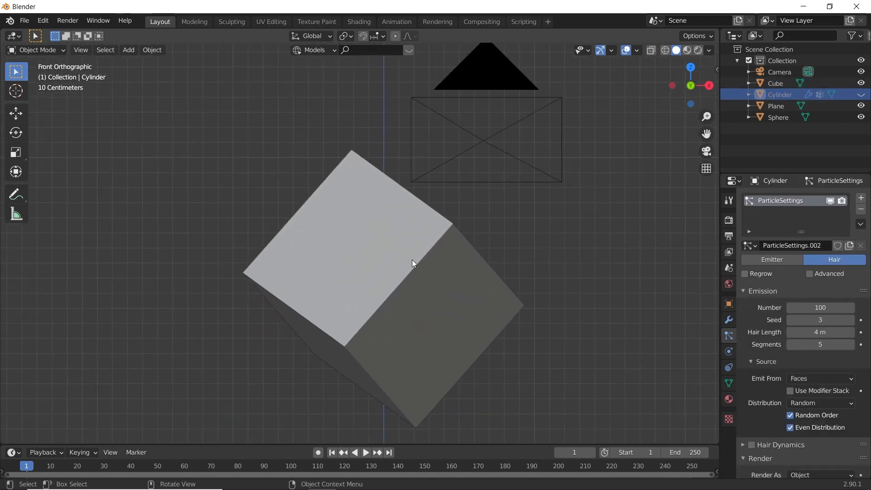
# - Subdivide the cube's entire mesh into a denser grid in Edit Mode, and return to Object Mode
pyautogui.click(366, 240)
pyautogui.press('Tab')
pyautogui.rightClick(378, 203)
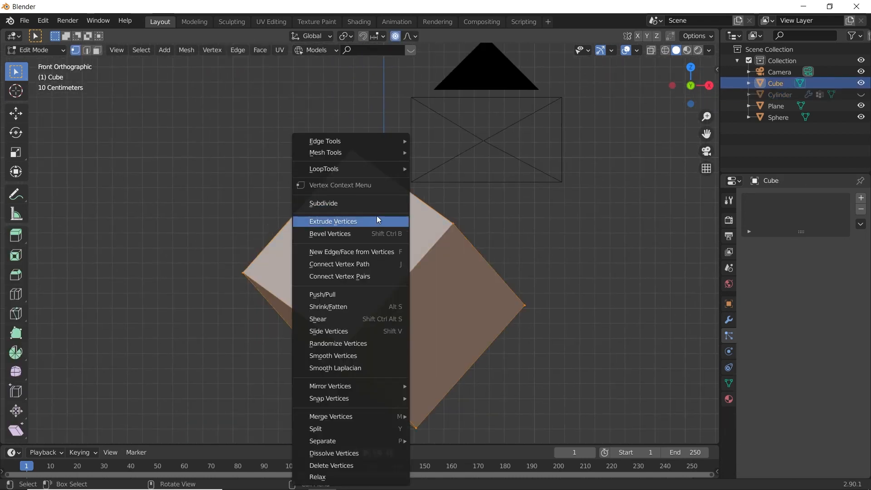
pyautogui.click(336, 210)
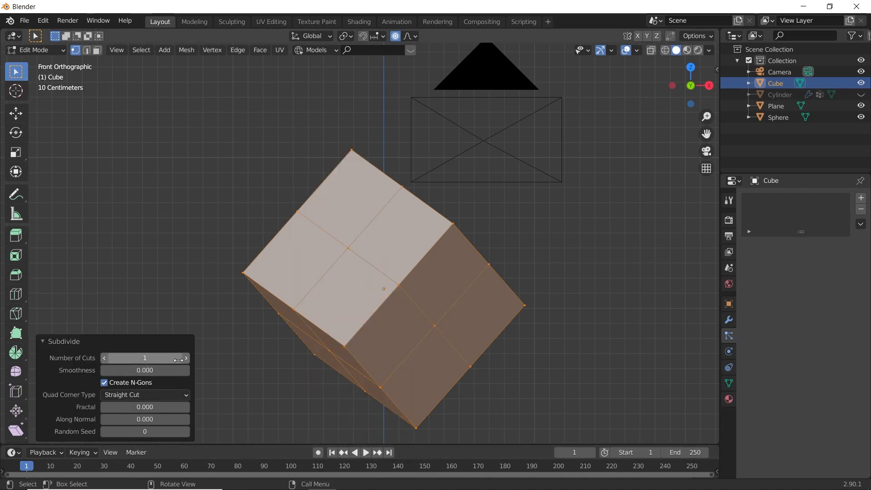
pyautogui.press('Return')
pyautogui.press('Tab')
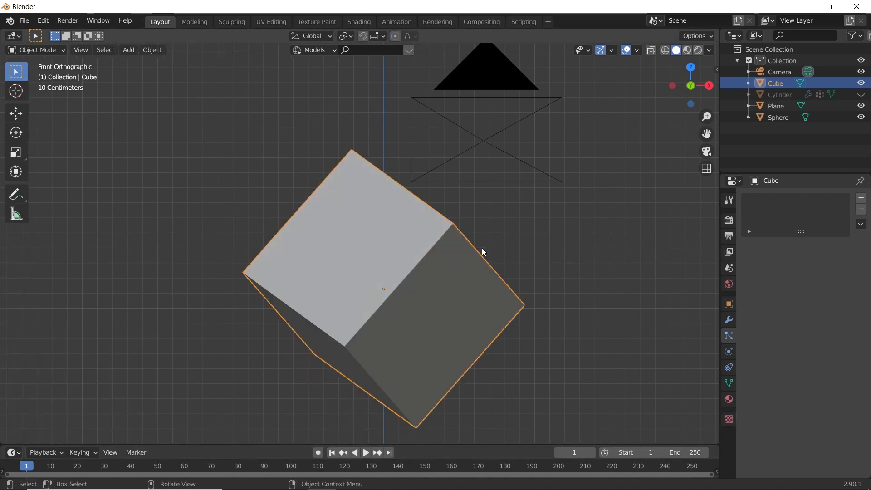
# - Shade the cube smooth and give it a level 2 Subdivision Surface modifier
pyautogui.click(730, 320)
pyautogui.rightClick(360, 272)
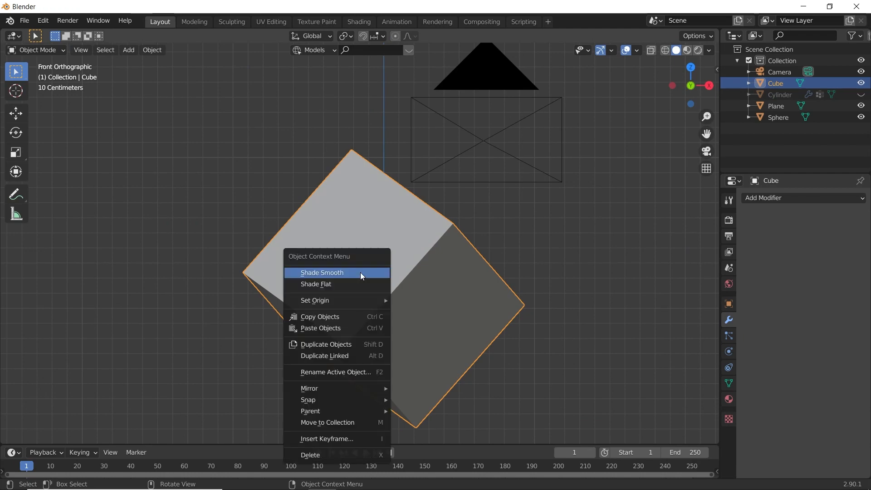
pyautogui.click(361, 274)
pyautogui.moveTo(361, 273); pyautogui.dragTo(463, 245, button='middle')
pyautogui.click(787, 199)
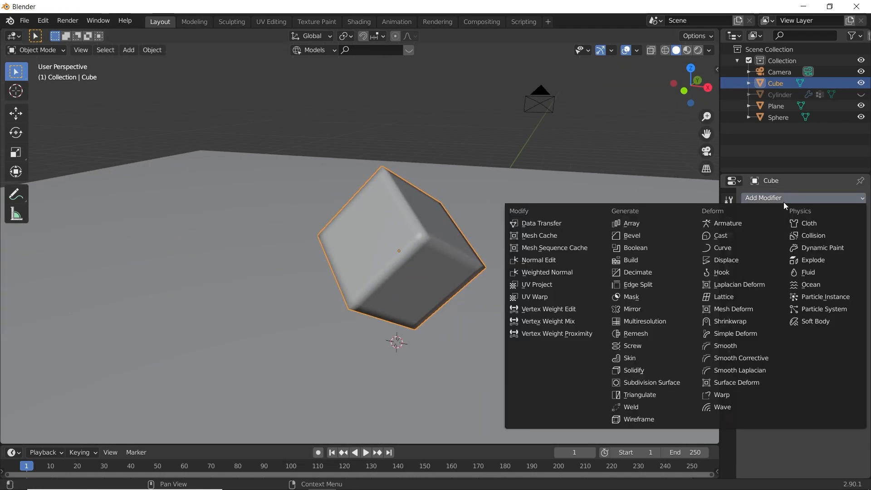
pyautogui.hotkey('ctrl', '2')
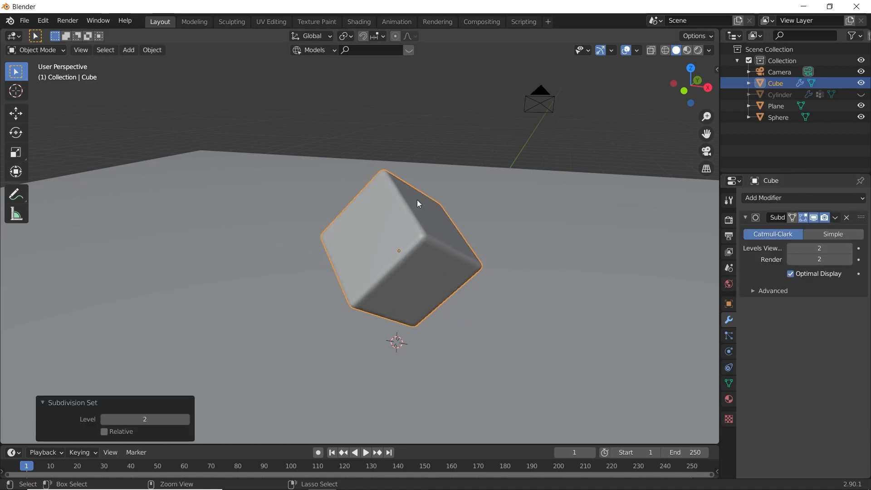
# - Add a Displace modifier to the cube with a new texture, and open that texture's settings
pyautogui.click(775, 198)
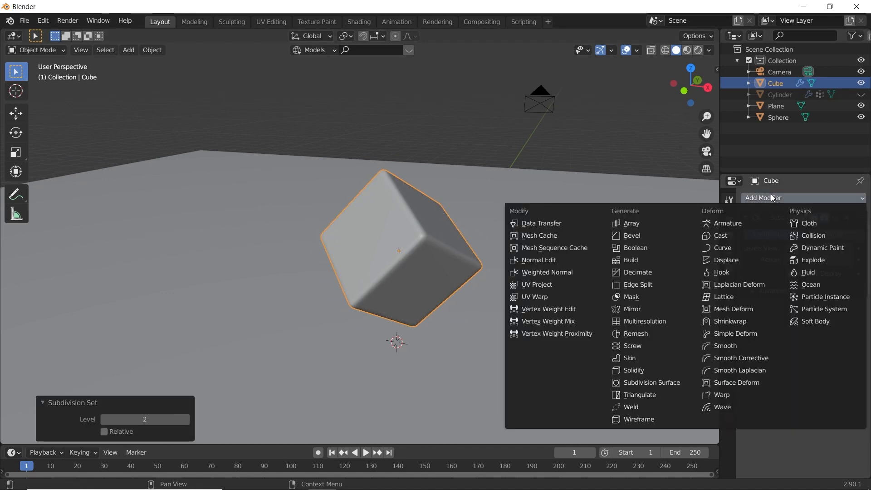
pyautogui.click(727, 261)
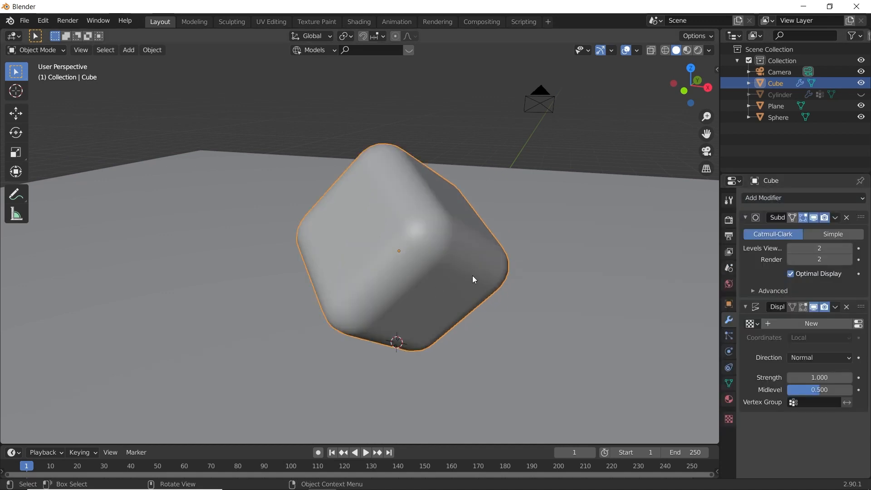
pyautogui.click(825, 325)
pyautogui.click(859, 324)
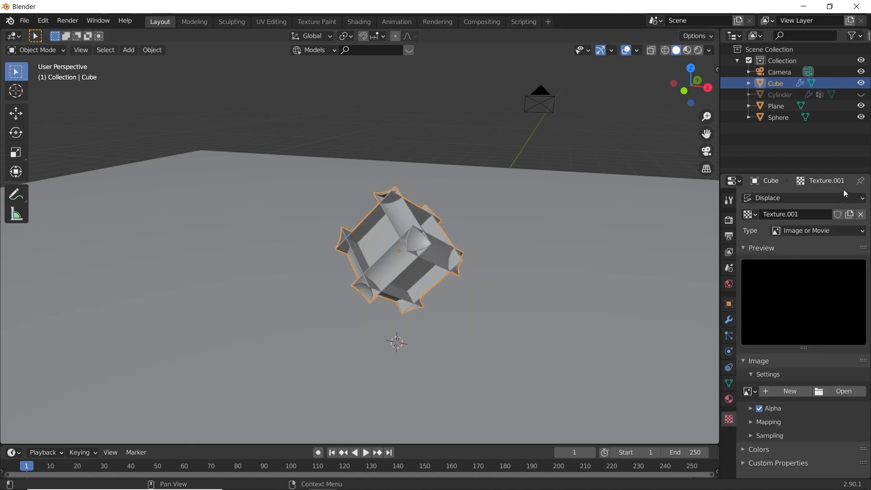
# - Set the displacement texture's type to Clouds with a size of 0.89
pyautogui.click(818, 230)
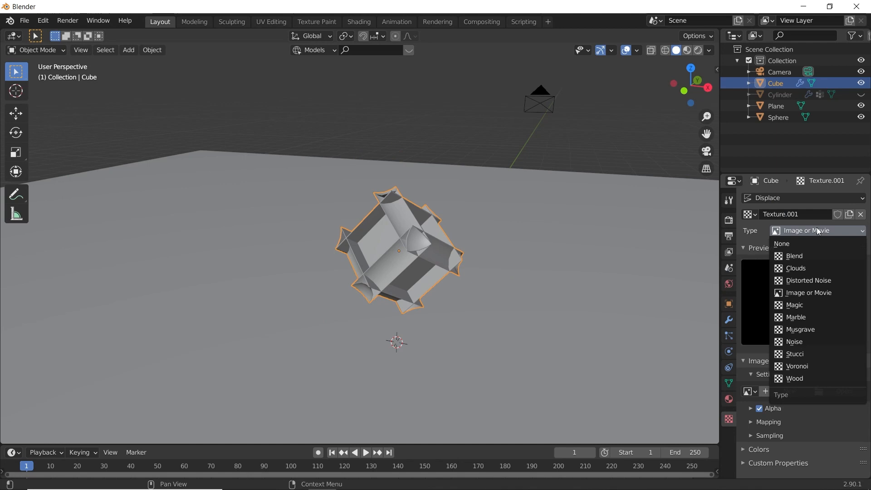
pyautogui.click(797, 273)
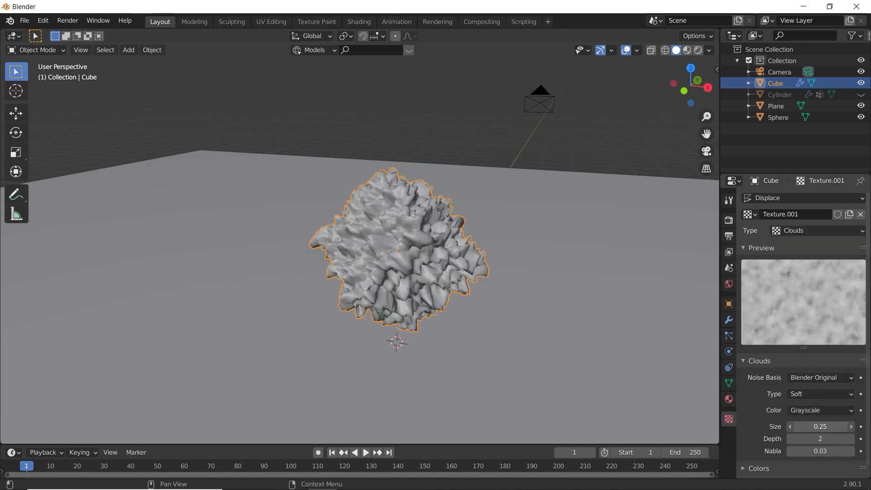
pyautogui.moveTo(820, 426); pyautogui.dragTo(829, 442)
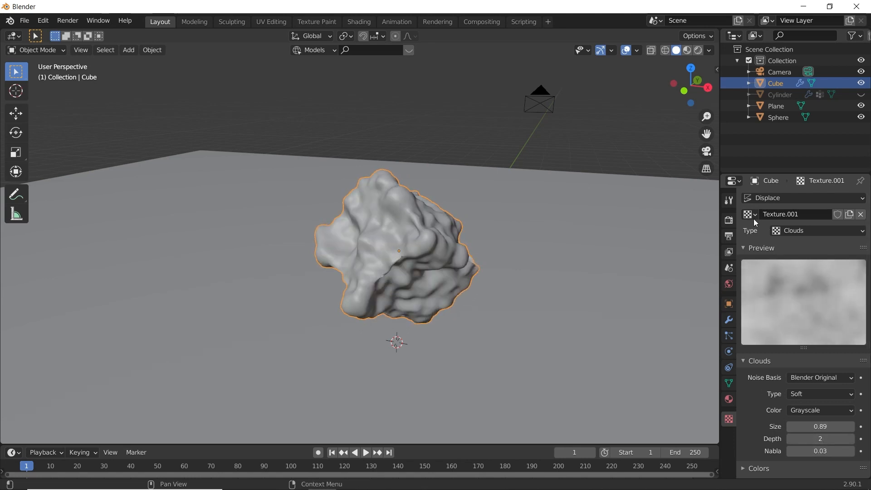
# - Set the cube's Displace modifier to strength 0.120 and midlevel 0.418 for subtle surface bumps
pyautogui.click(729, 318)
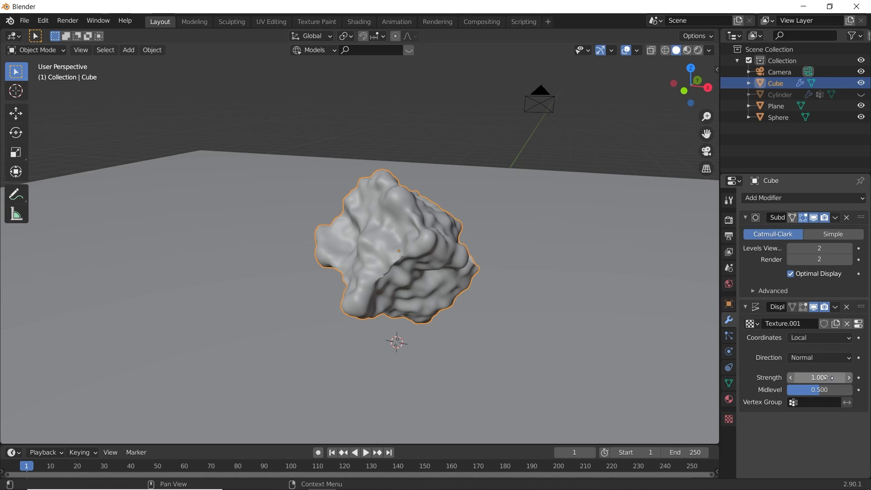
pyautogui.moveTo(825, 378)
pyautogui.mouseDown()
pyautogui.moveTo(795, 378)
pyautogui.moveTo(817, 393)
pyautogui.moveTo(796, 393)
pyautogui.moveTo(814, 389)
pyautogui.moveTo(807, 379)
pyautogui.mouseUp()
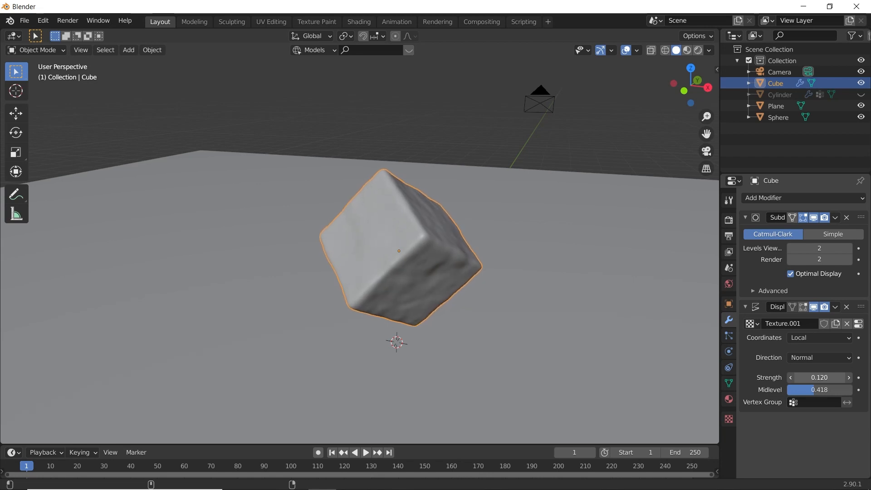
pyautogui.moveTo(350, 286); pyautogui.dragTo(431, 254, button='middle')
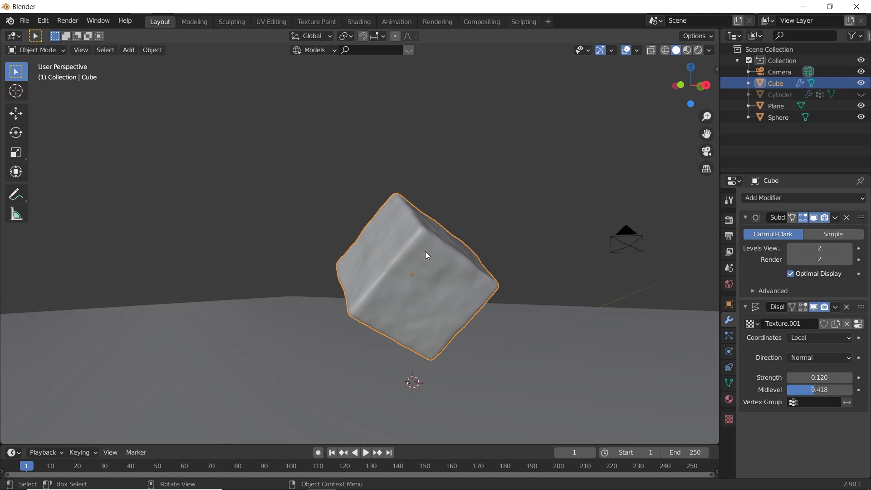
# - Duplicate the bumpy cube in place and raise the copy about 1.46 m along the global Z axis
pyautogui.hotkey('shift', 'd')
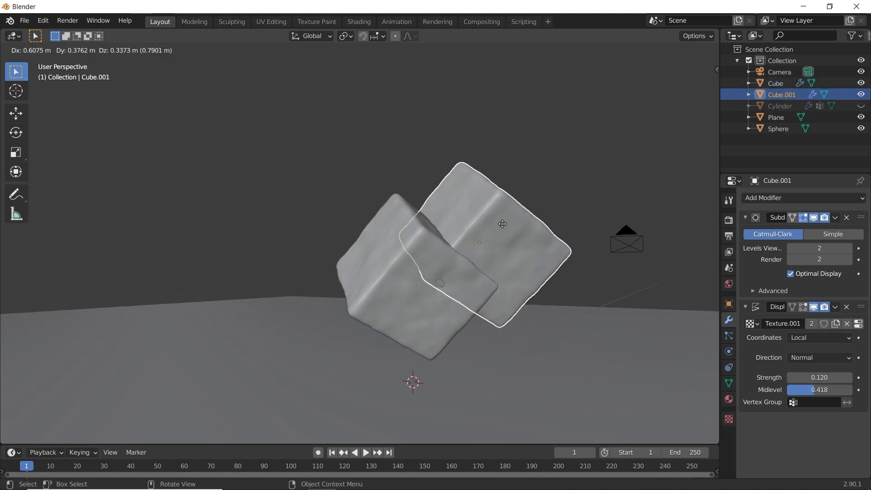
pyautogui.press('Escape')
pyautogui.press('g')
pyautogui.press('z')
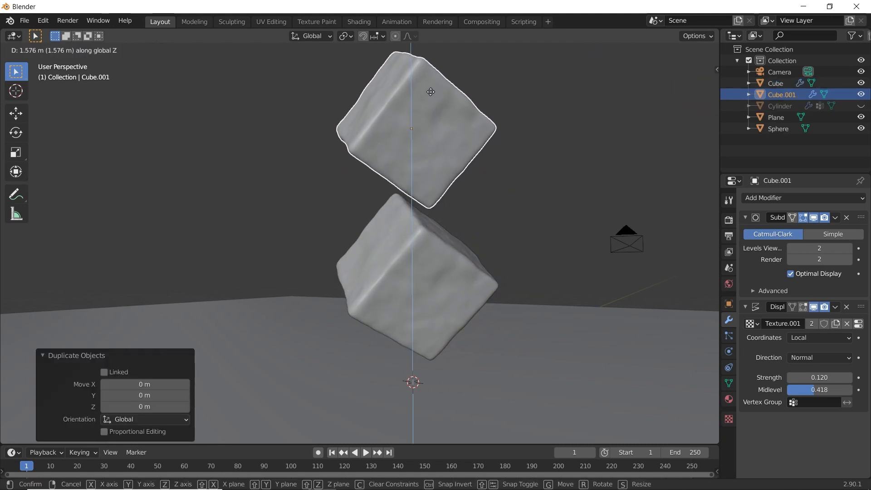
pyautogui.click(432, 106)
# - Rotate the upper cube freely with a trackball rotation of about -18.9° and -41.8°
pyautogui.press('r')
pyautogui.press('r')
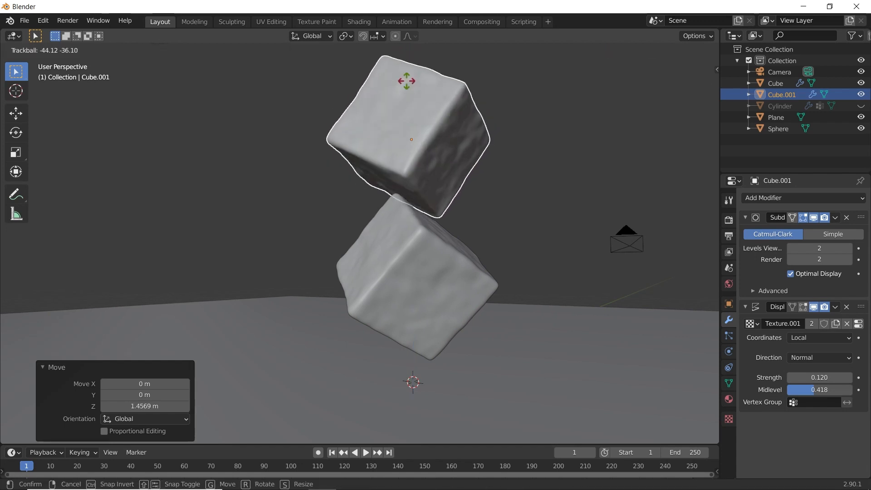
pyautogui.click(402, 97)
# - Turn the upper cube again with a trackball rotation of about 23.5° and -91.1° to vary its orientation
pyautogui.moveTo(417, 163); pyautogui.dragTo(277, 182, button='middle')
pyautogui.scroll(-1, 579, 220)
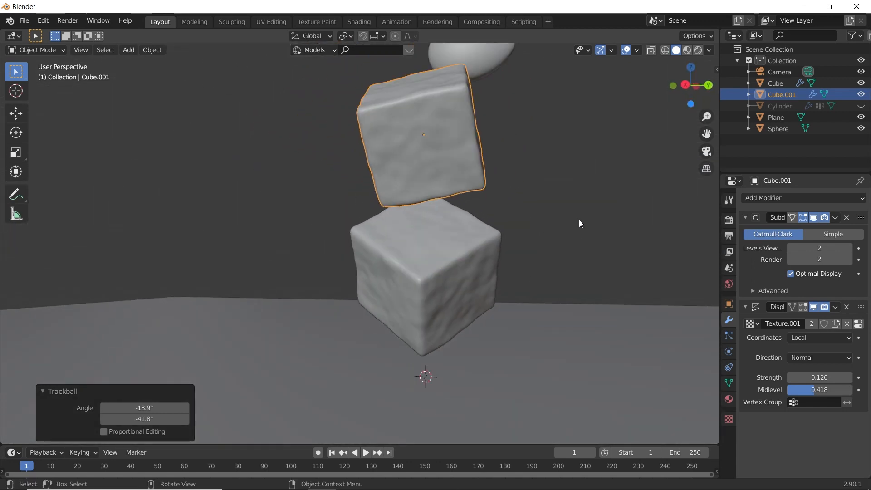
pyautogui.press('r')
pyautogui.press('r')
pyautogui.click(497, 236)
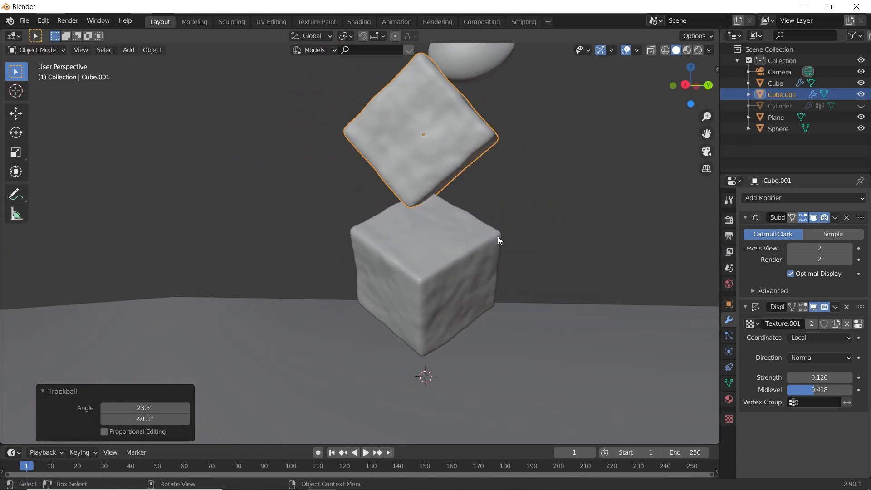
# - Raise the upper cube about 0.114 m along the global Z axis to clear the lower cube
pyautogui.moveTo(498, 236); pyautogui.dragTo(381, 260, button='middle')
pyautogui.press('g')
pyautogui.press('z')
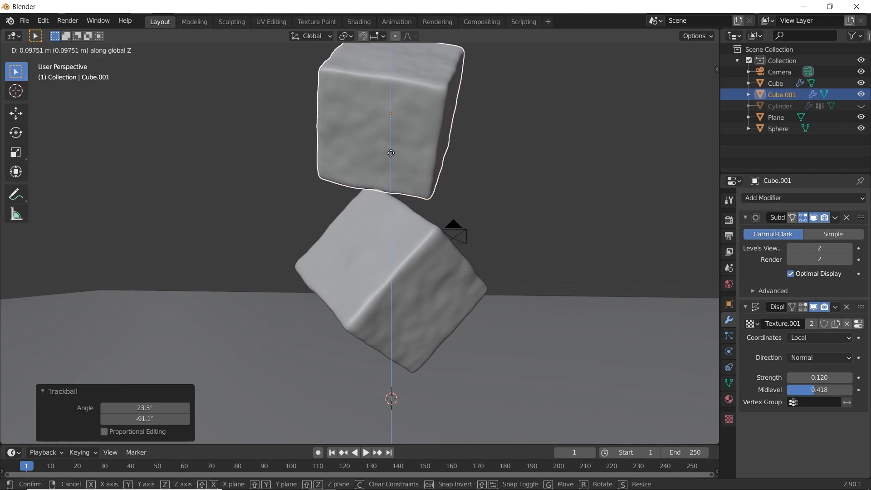
pyautogui.click(399, 140)
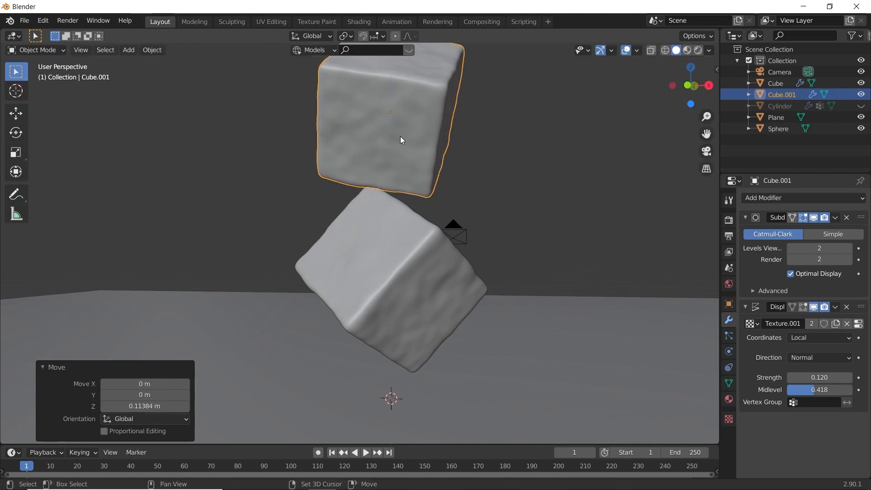
# - Shift the upper cube about 0.09 m sideways so it sits better over the lower cube
pyautogui.click(407, 194)
pyautogui.moveTo(408, 195); pyautogui.dragTo(390, 262, button='middle')
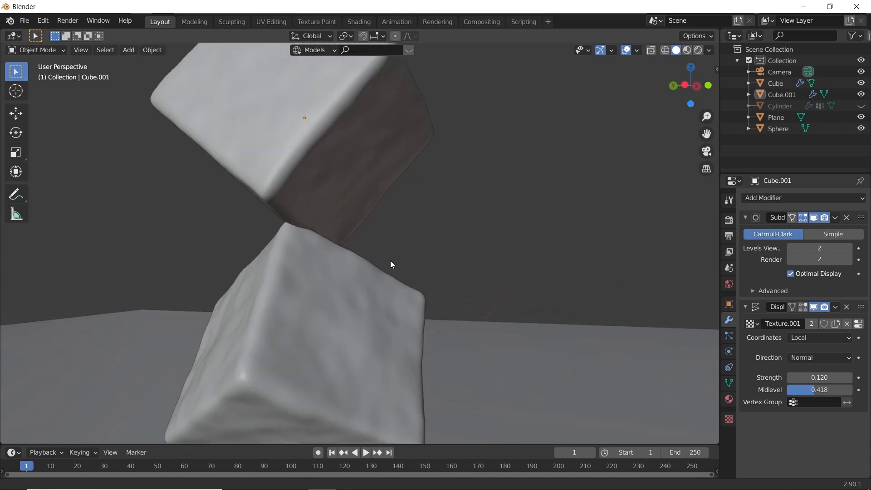
pyautogui.click(306, 196)
pyautogui.press('g')
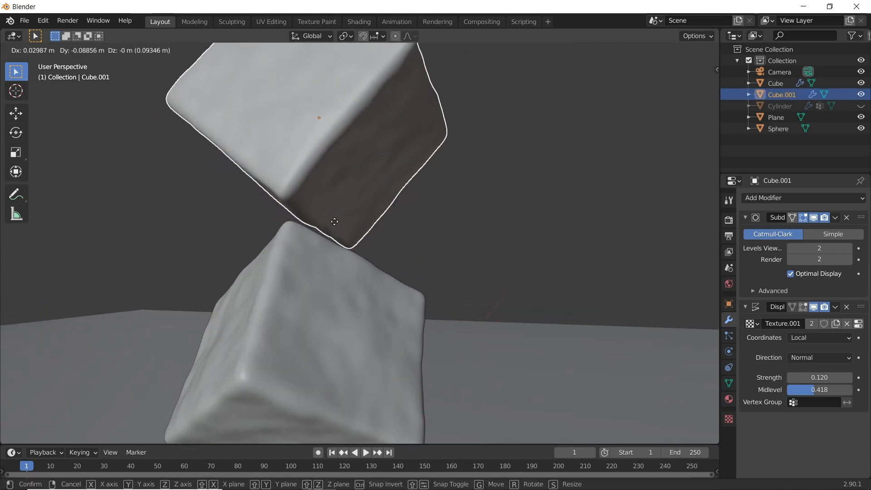
pyautogui.click(330, 228)
# - Duplicate the upper cube and raise the copy about 1.5 m along the global Z axis as a third cube
pyautogui.click(405, 236)
pyautogui.moveTo(405, 236)
pyautogui.mouseDown(button='middle')
pyautogui.moveTo(450, 247)
pyautogui.moveTo(399, 237)
pyautogui.mouseUp(button='middle')
pyautogui.scroll(-5, 399, 237)
pyautogui.click(396, 201)
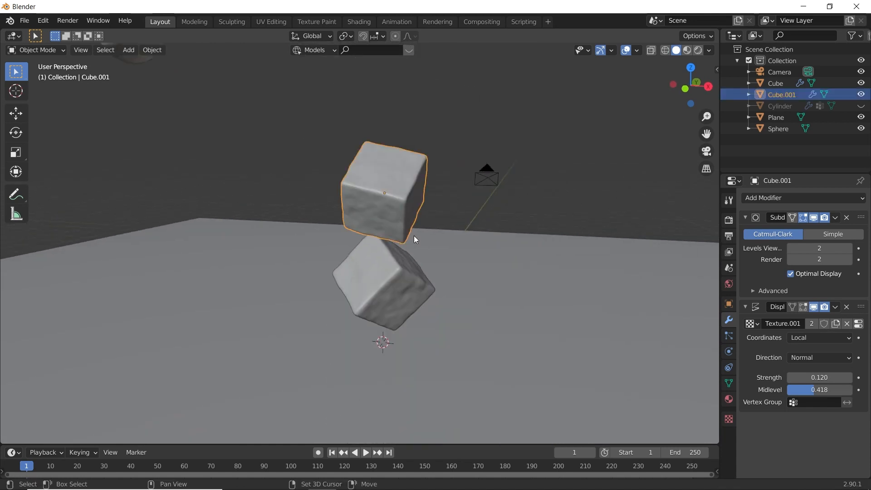
pyautogui.hotkey('shift', 'd')
pyautogui.press('z')
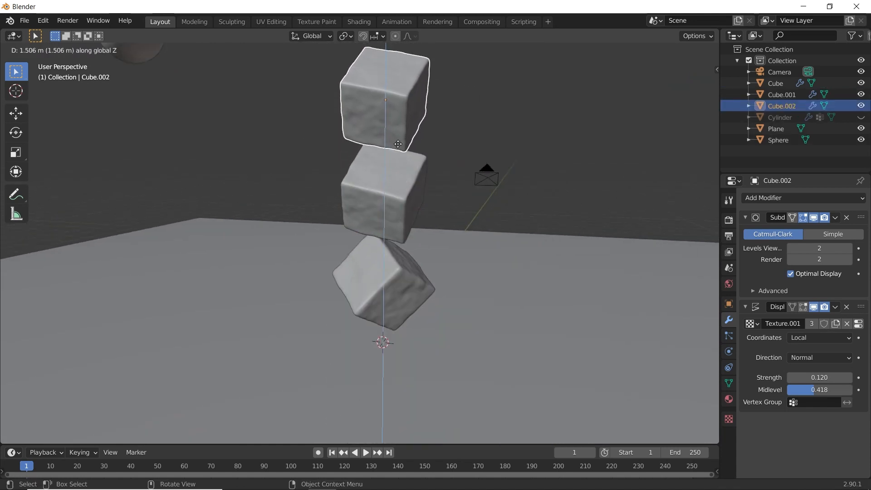
pyautogui.click(398, 144)
# - Turn the top cube with a trackball rotation of about -60° and 20°, and shift it about -0.16 m in Y
pyautogui.moveTo(421, 155); pyautogui.dragTo(369, 159, button='middle')
pyautogui.scroll(3, 354, 163)
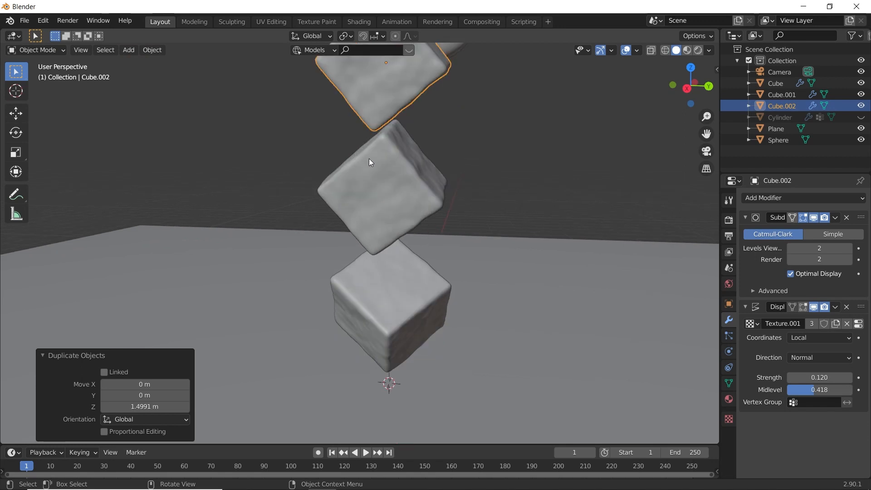
pyautogui.press('r')
pyautogui.press('r')
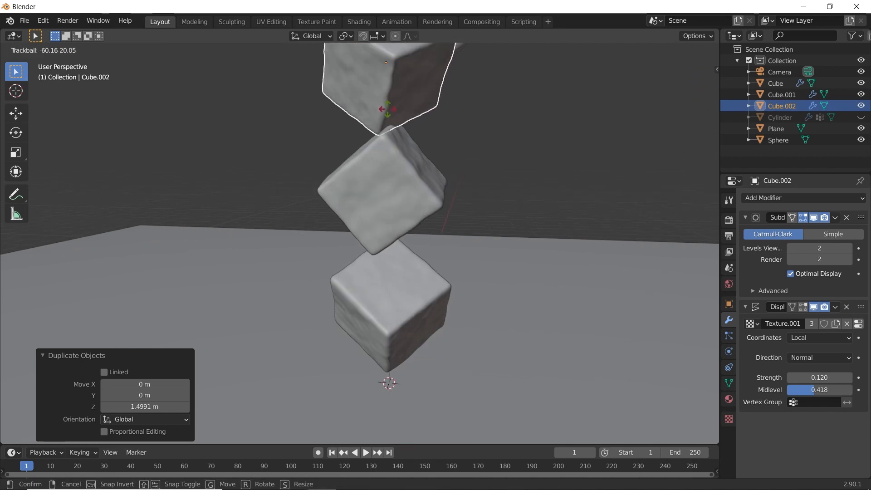
pyautogui.click(402, 154)
pyautogui.press('g')
pyautogui.click(389, 155)
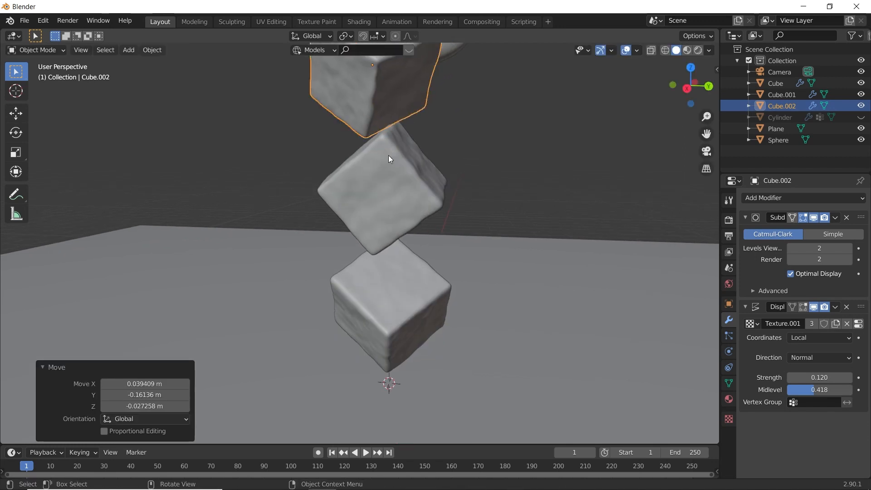
# - Unhide the cup and move the top cube horizontally, with global Z locked, to fit inside the cup's wall
pyautogui.hotkey('alt', 'h')
pyautogui.scroll(-4, 434, 164)
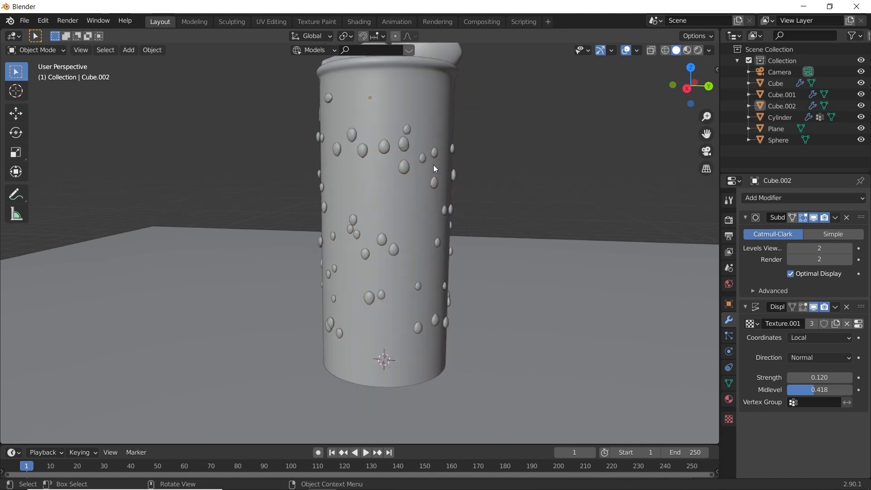
pyautogui.moveTo(369, 216); pyautogui.dragTo(328, 224, button='middle')
pyautogui.press('g')
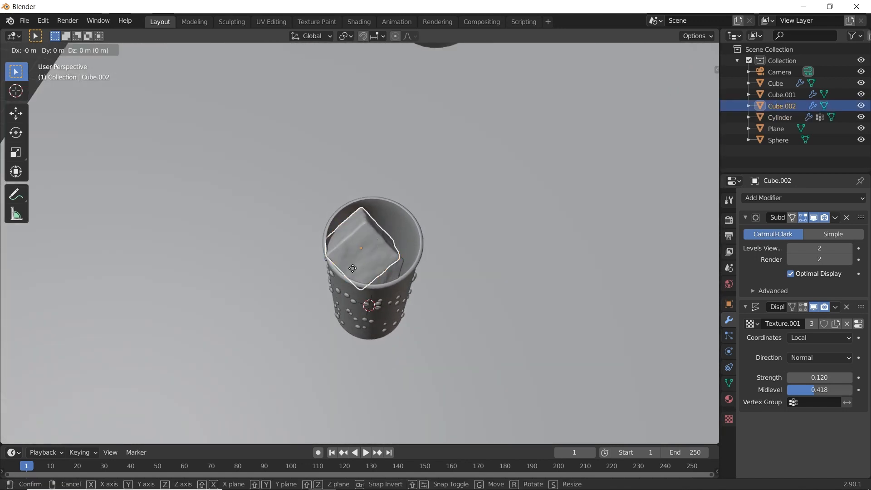
pyautogui.hotkey('shift', 'z')
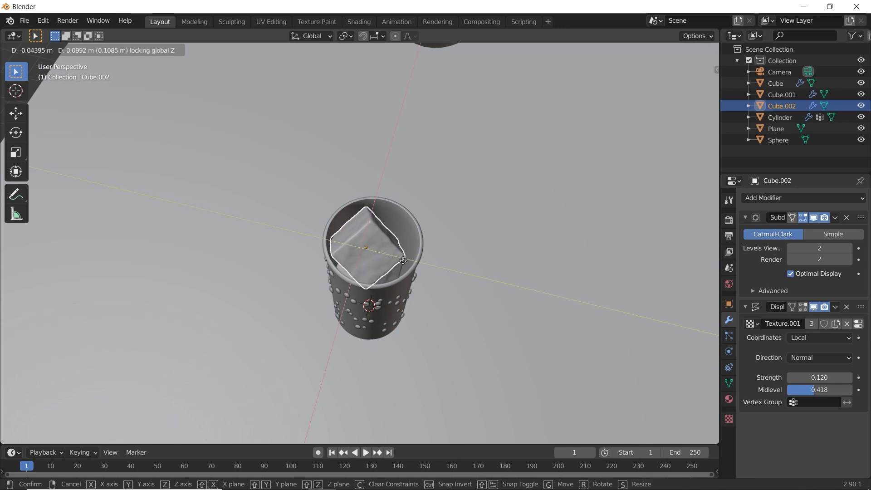
pyautogui.click(411, 261)
pyautogui.click(320, 293)
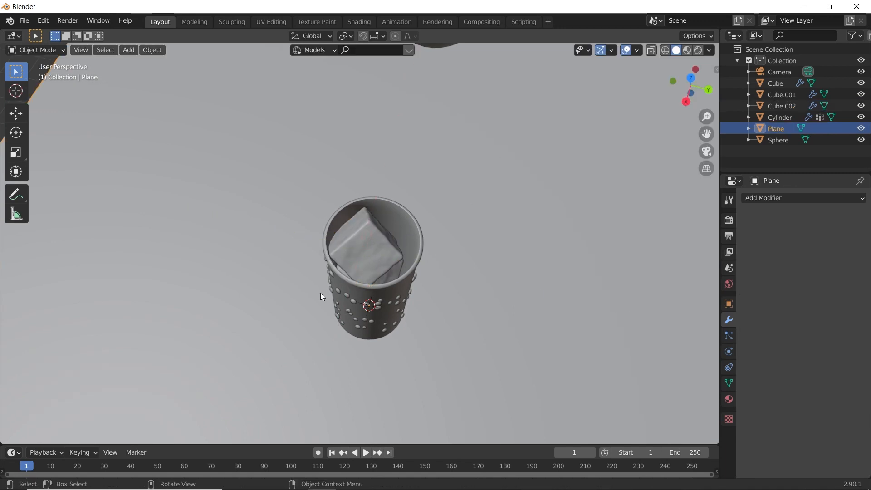
# - Hide the cup and raise the top cube about 0.06 m along the global Z axis to clear the middle cube
pyautogui.moveTo(320, 293); pyautogui.dragTo(507, 234, button='middle')
pyautogui.click(418, 220)
pyautogui.press('h')
pyautogui.scroll(3, 507, 233)
pyautogui.moveTo(372, 214); pyautogui.dragTo(379, 174, button='middle')
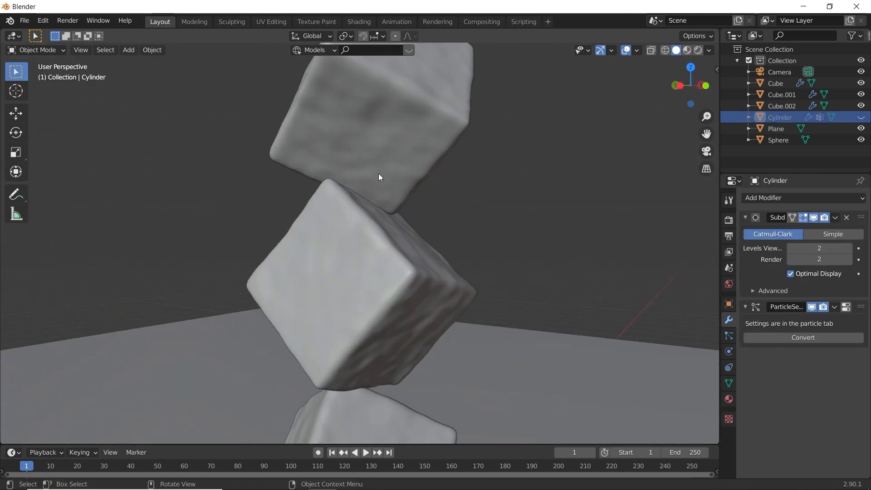
pyautogui.click(378, 175)
pyautogui.press('g')
pyautogui.press('z')
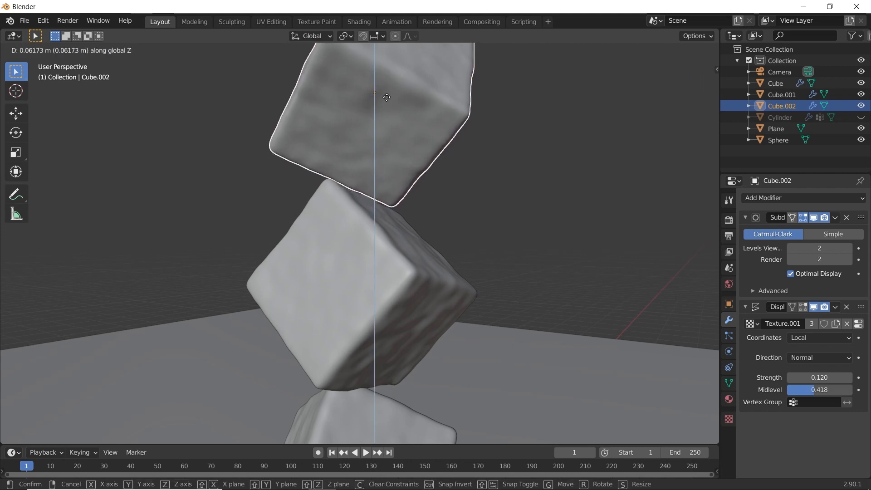
pyautogui.click(388, 94)
pyautogui.click(514, 230)
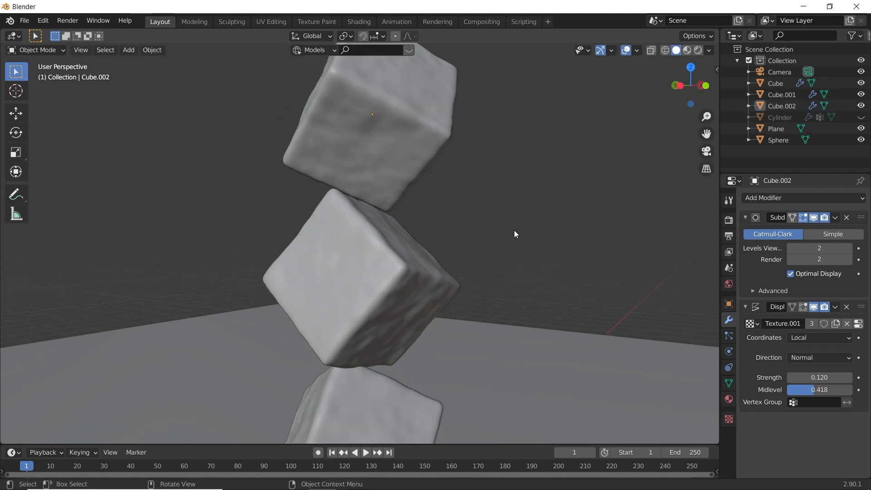
# - Preview the scene in rendered shading through the camera with the cup unhidden
pyautogui.press('z')
pyautogui.click(488, 130)
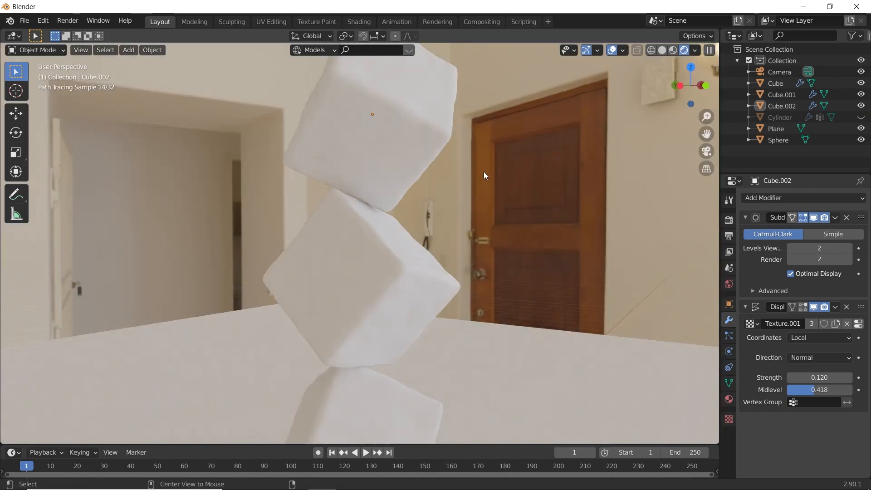
pyautogui.hotkey('alt', 'h')
pyautogui.press('KP_0')
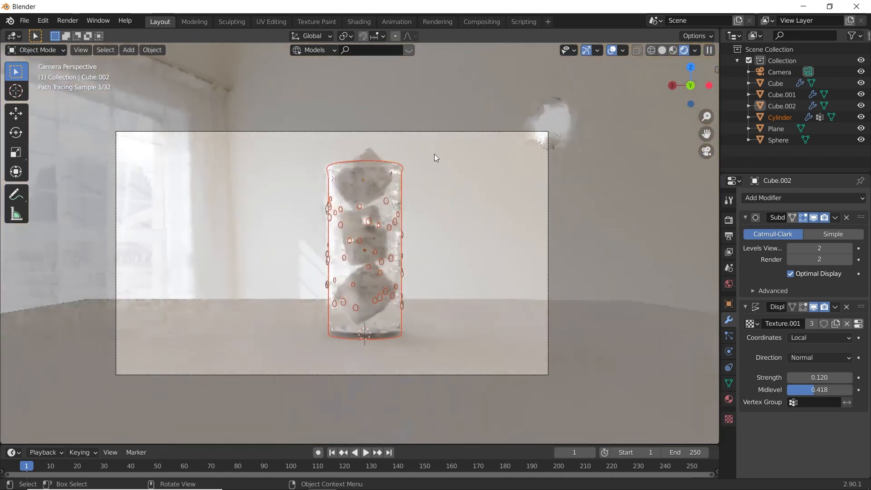
pyautogui.scroll(2, 401, 254)
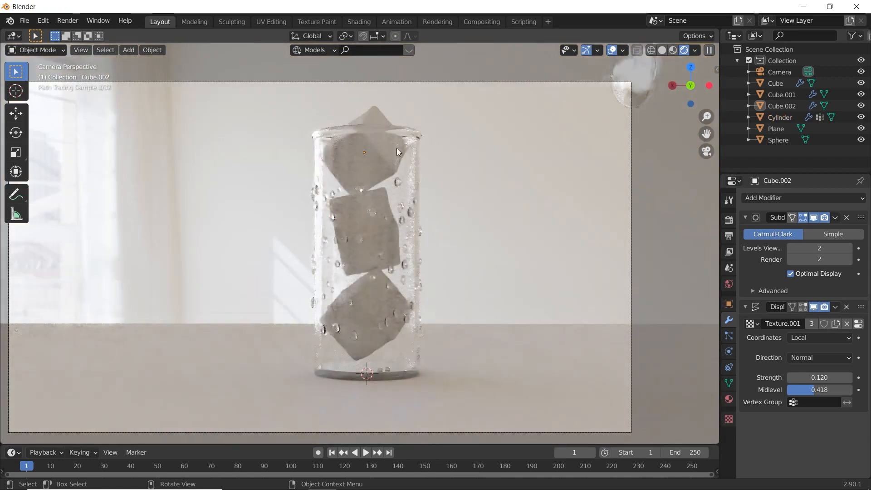
# - Hide the cup and link the droplet sphere's glass material to all three ice cubes
pyautogui.click(413, 199)
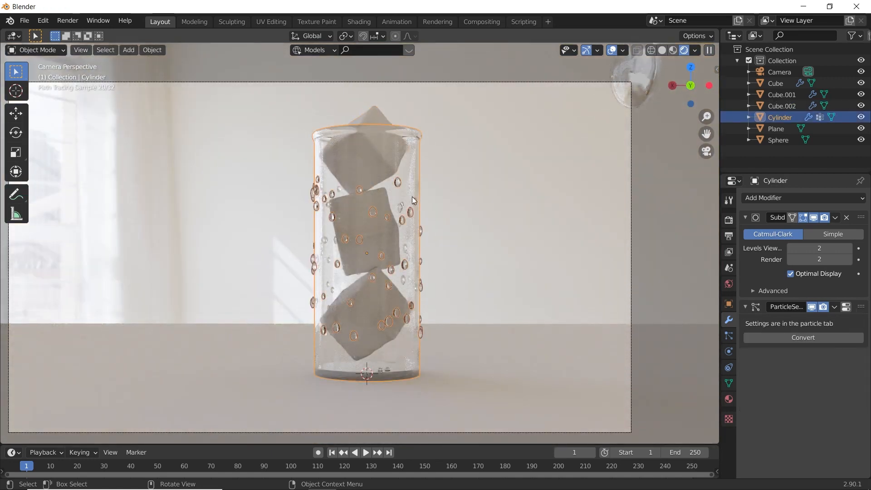
pyautogui.press('h')
pyautogui.click(367, 153)
pyautogui.keyDown('shift'); pyautogui.click(372, 229); pyautogui.keyUp('shift')
pyautogui.keyDown('shift'); pyautogui.click(385, 303); pyautogui.keyUp('shift')
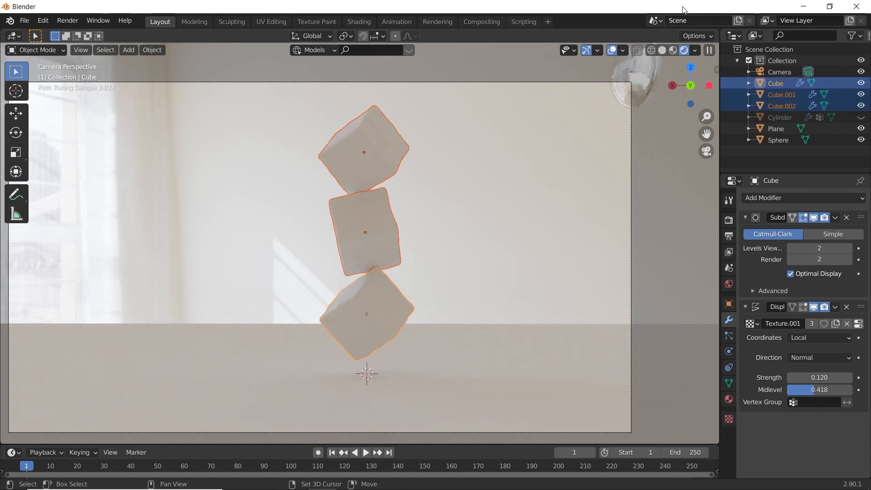
pyautogui.keyDown('shift'); pyautogui.click(630, 93); pyautogui.keyUp('shift')
pyautogui.hotkey('ctrl', 'l')
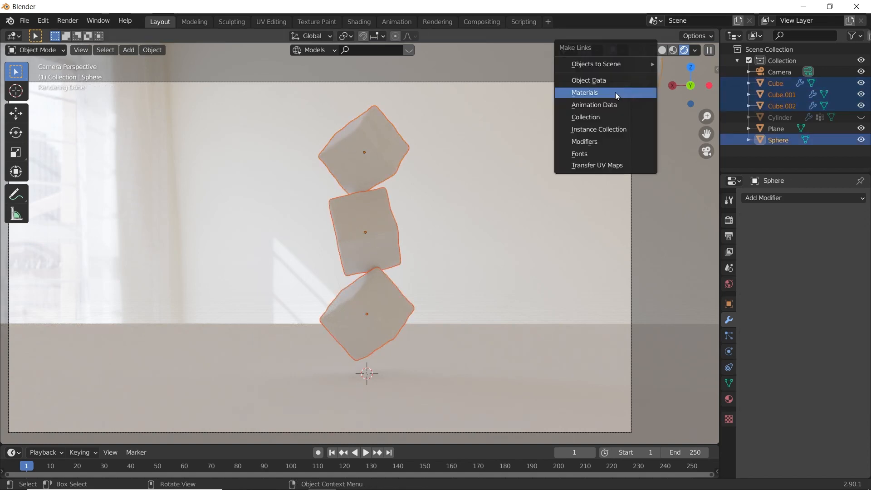
pyautogui.click(584, 91)
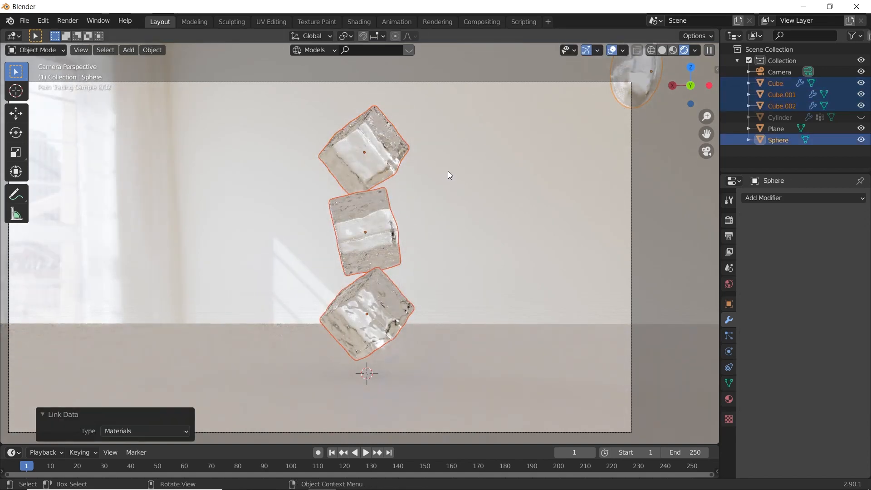
# - Unhide the cup and deselect everything to view the glass ice cubes inside it
pyautogui.hotkey('alt', 'h')
pyautogui.click(485, 61)
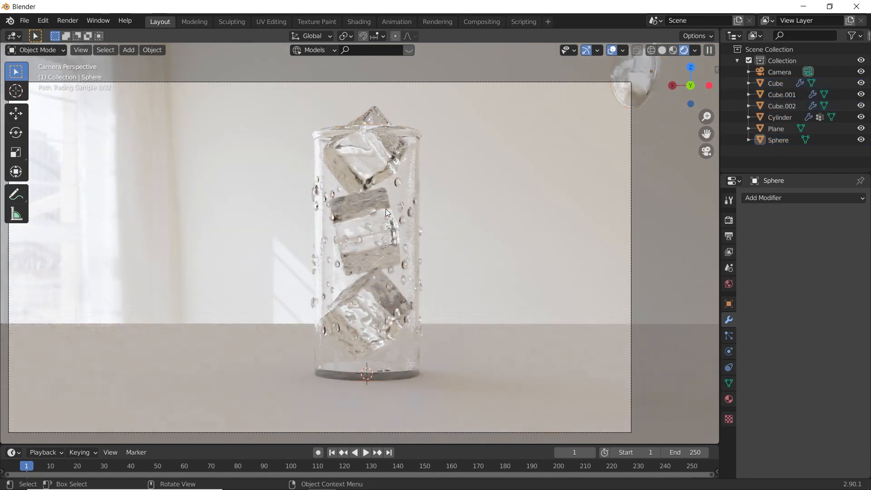
pyautogui.scroll(-1, 395, 213)
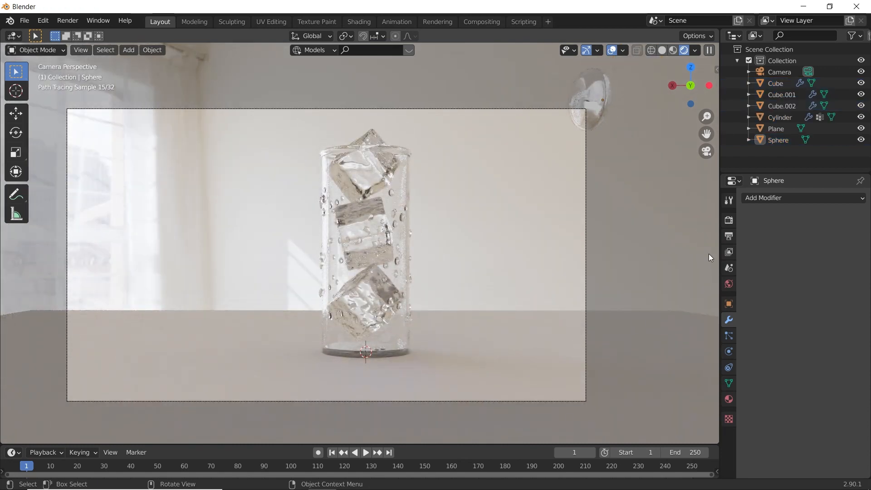
pyautogui.click(729, 286)
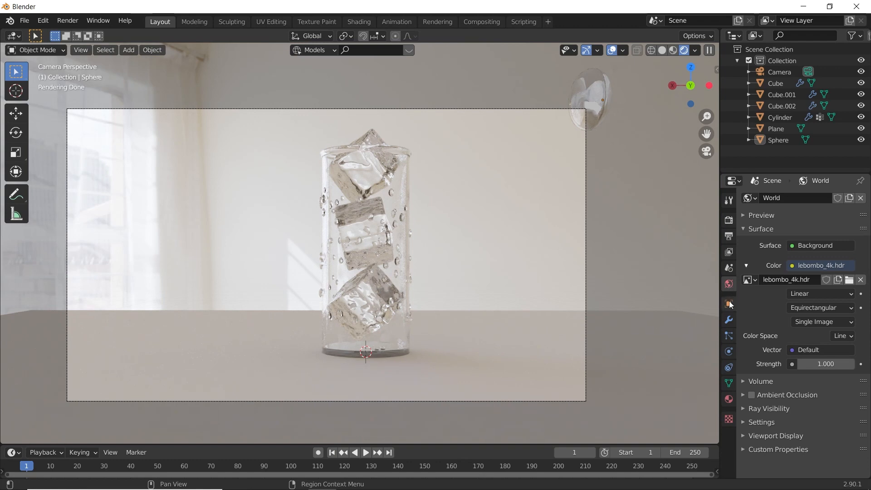
pyautogui.click(728, 313)
pyautogui.click(729, 302)
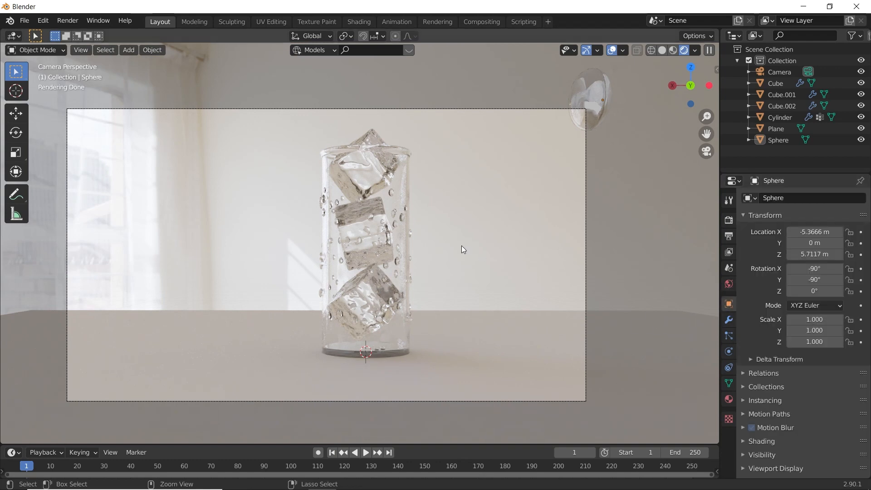
# - Save the project as "glass tur.blend" in the garden dance folder
pyautogui.hotkey('ctrl', 's')
pyautogui.scroll(3, 410, 276)
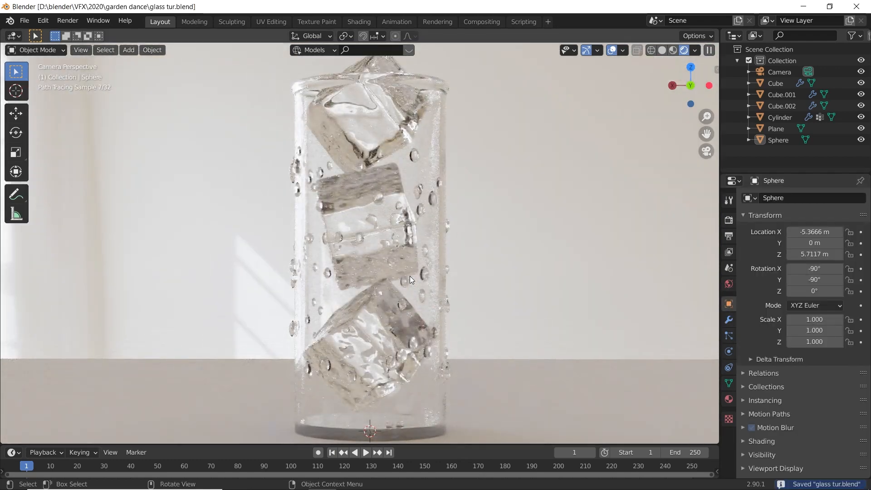
pyautogui.scroll(-2, 410, 275)
pyautogui.scroll(-1, 535, 155)
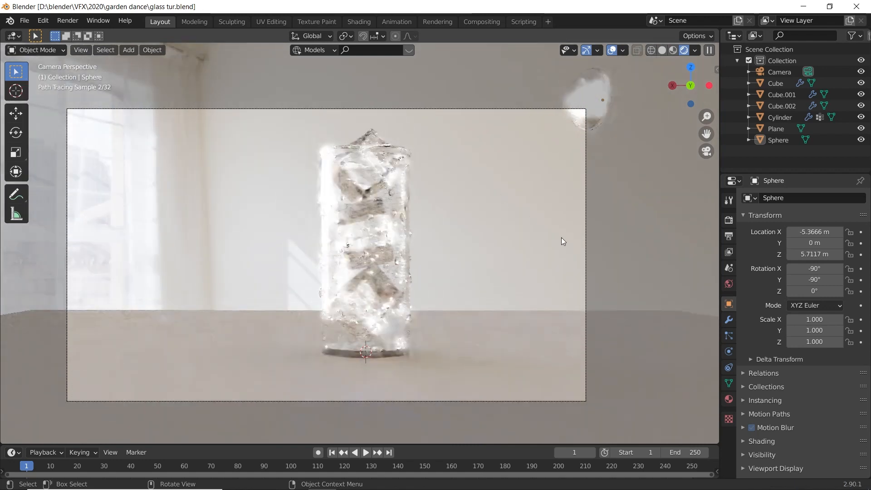
# - Move the droplet sphere farther outside the camera frame, to about X -6.48 m and Z 6.16 m
pyautogui.click(591, 92)
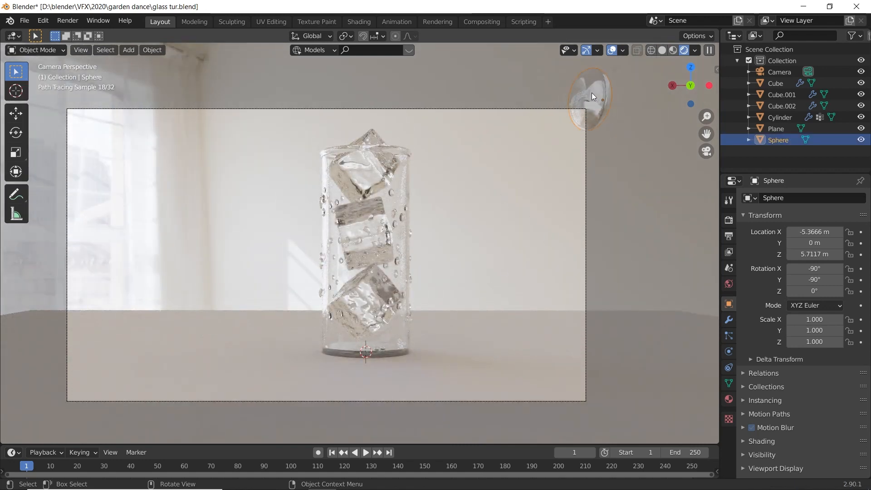
pyautogui.press('g')
pyautogui.click(597, 192)
pyautogui.click(505, 218)
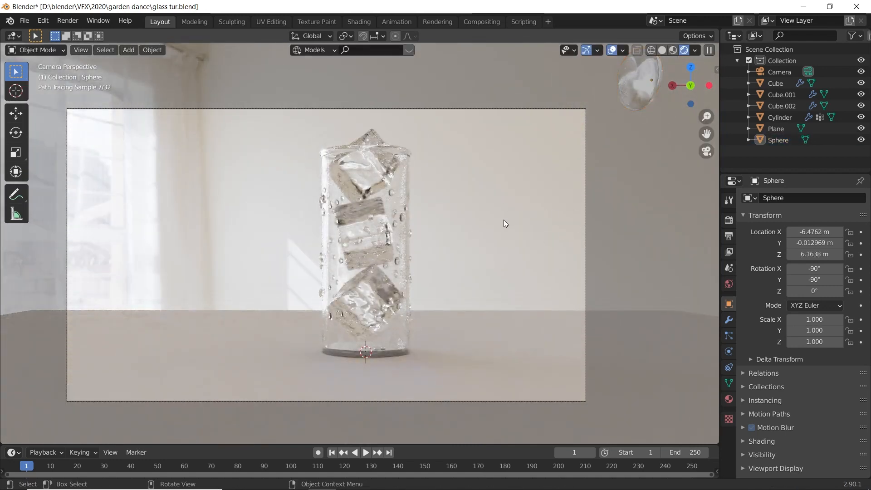
# - Create a new material for the ground plane
pyautogui.keyDown('shift'); pyautogui.moveTo(483, 239); pyautogui.dragTo(480, 209, button='middle'); pyautogui.keyUp('shift')
pyautogui.click(456, 317)
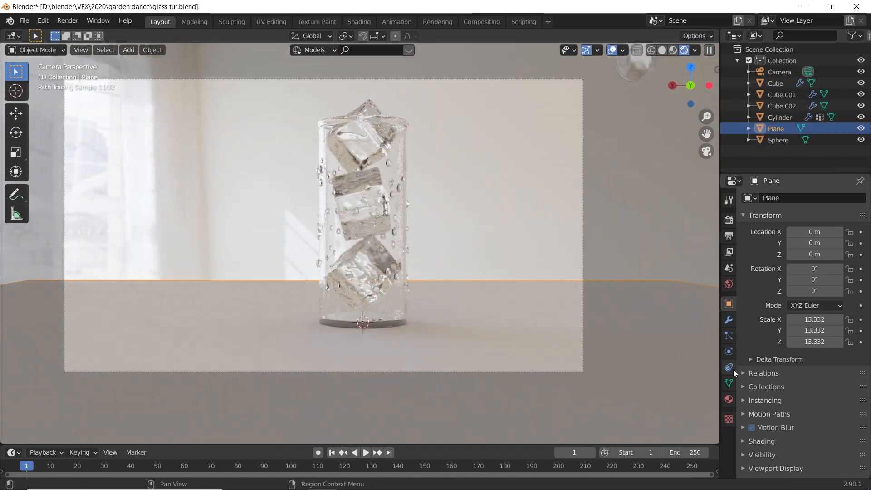
pyautogui.click(729, 399)
pyautogui.click(765, 234)
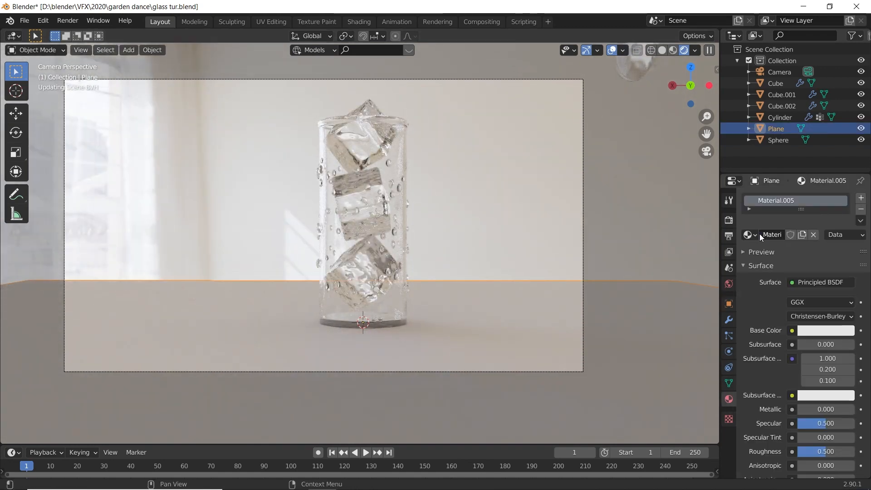
# - In the Shading workspace, add an image texture setup with a Mapping node for the plane's Principled BSDF
pyautogui.click(356, 21)
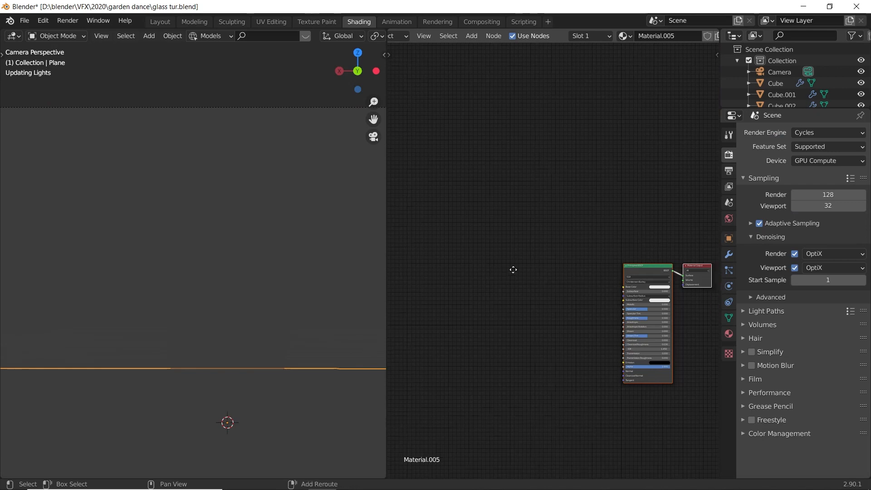
pyautogui.press('Home')
pyautogui.hotkey('ctrl', 't')
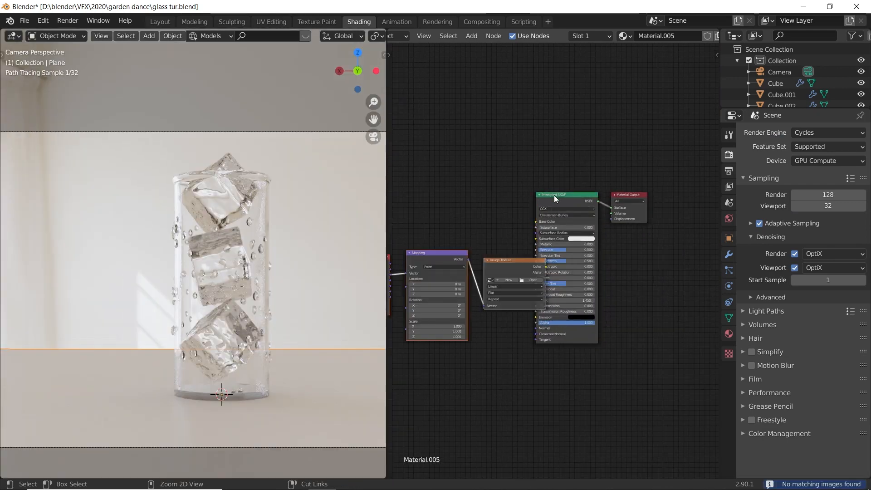
# - Load Anigre_pxr128.tif from the Wood Textures folder into the plane material's Image Texture node
pyautogui.click(528, 280)
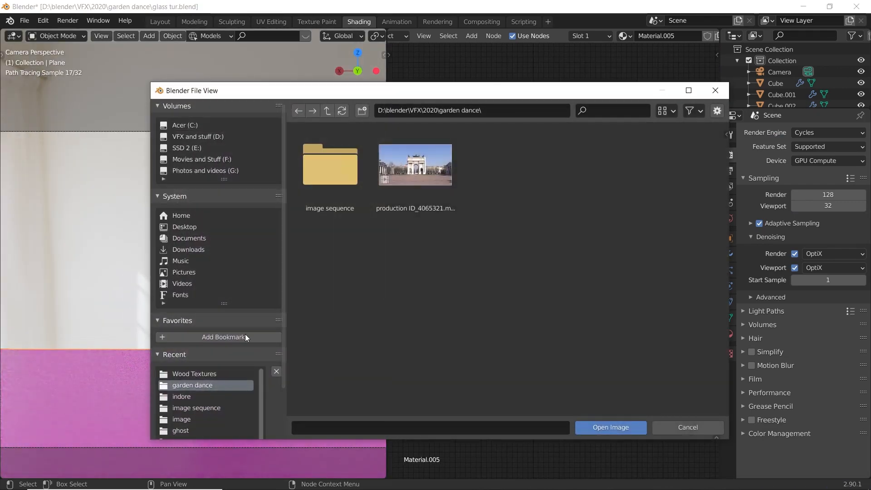
pyautogui.click(203, 374)
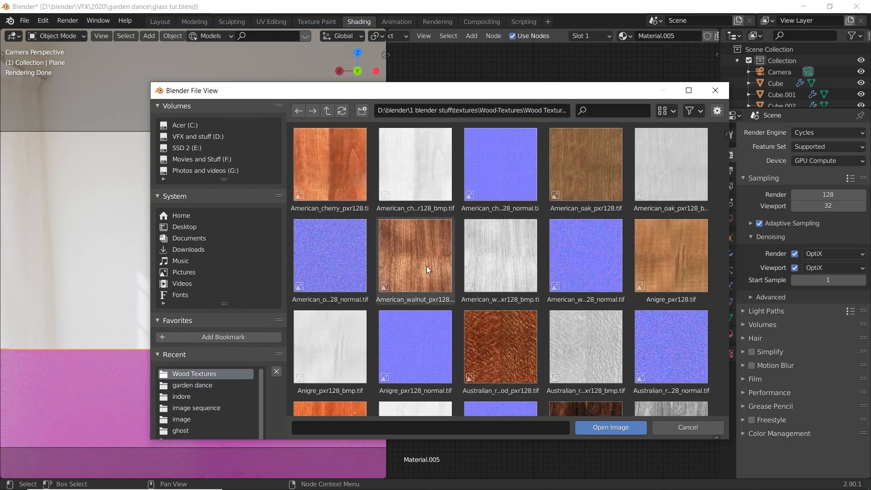
pyautogui.scroll(-3, 426, 266)
pyautogui.scroll(2, 492, 249)
pyautogui.click(673, 193)
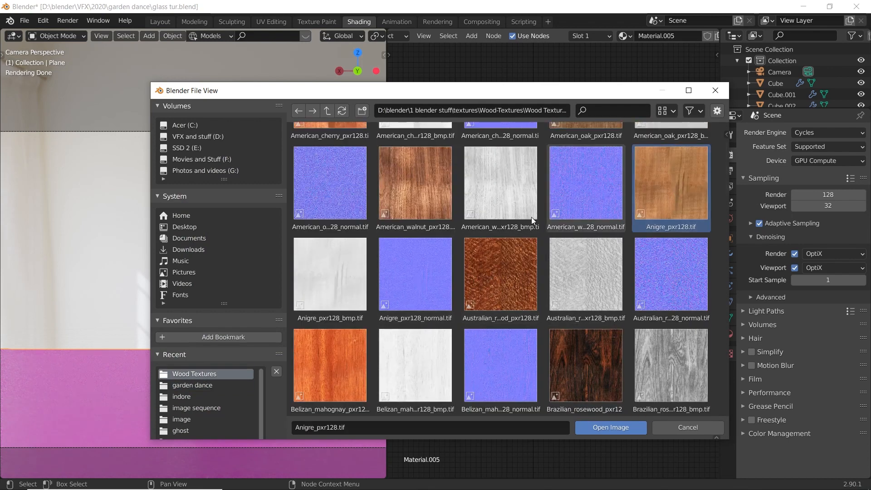
pyautogui.click(598, 425)
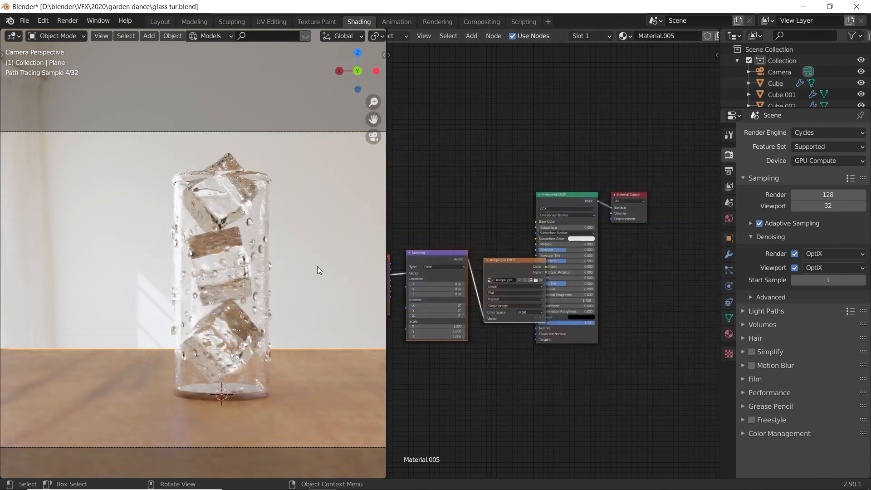
# - Space out the plane material's texture nodes and feed the Mapping node's Vector from the Object texture coordinates
pyautogui.moveTo(508, 233); pyautogui.dragTo(664, 189, button='middle')
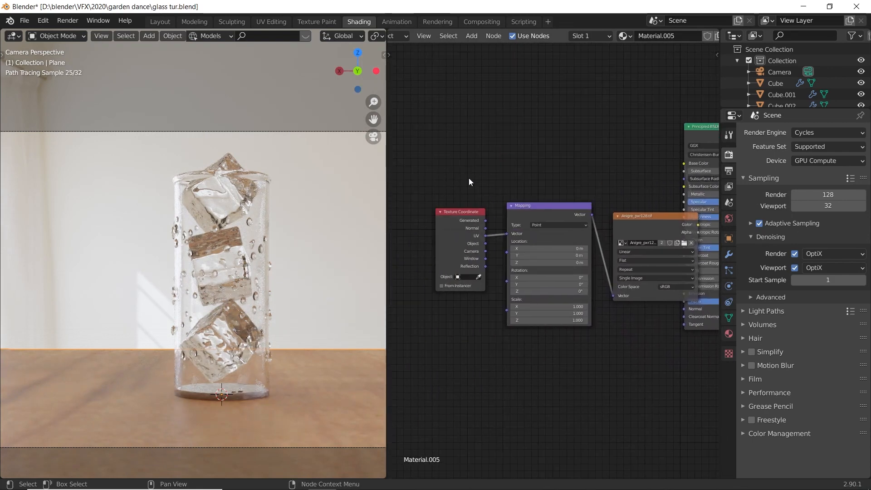
pyautogui.moveTo(646, 220); pyautogui.dragTo(582, 200)
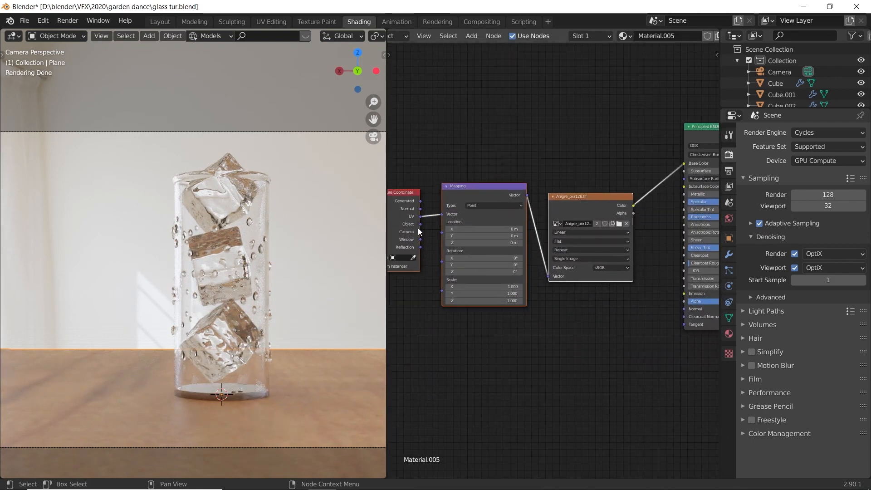
pyautogui.moveTo(419, 225); pyautogui.dragTo(442, 214)
pyautogui.scroll(2, 280, 295)
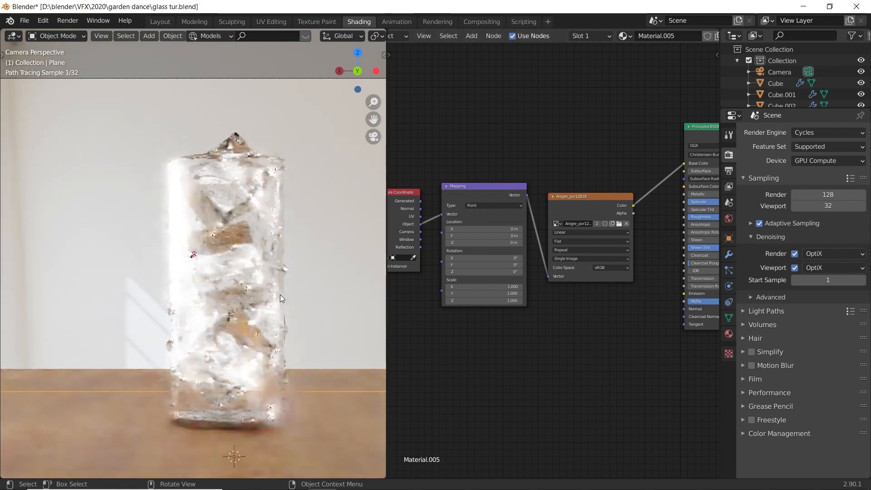
pyautogui.scroll(-3, 280, 295)
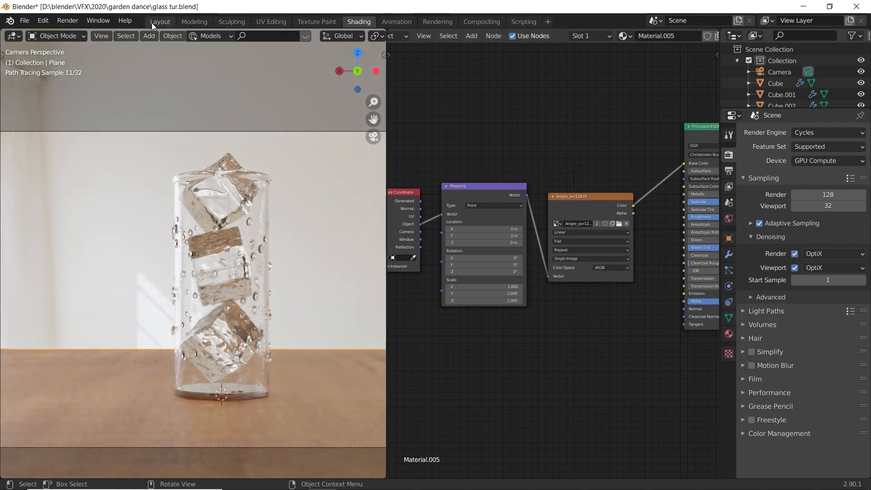
# - In the Layout workspace, move the camera about 0.70 m along global X and fine-tune its X position to frame the glass off-centre
pyautogui.click(159, 21)
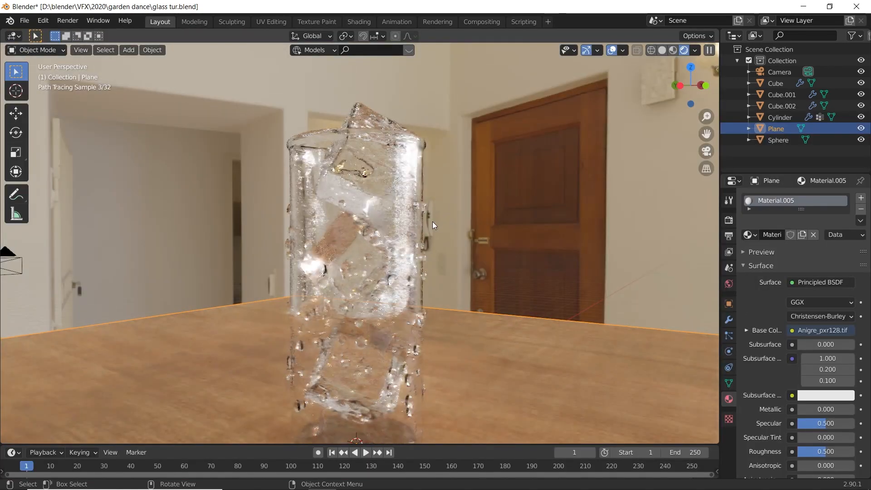
pyautogui.scroll(1, 435, 202)
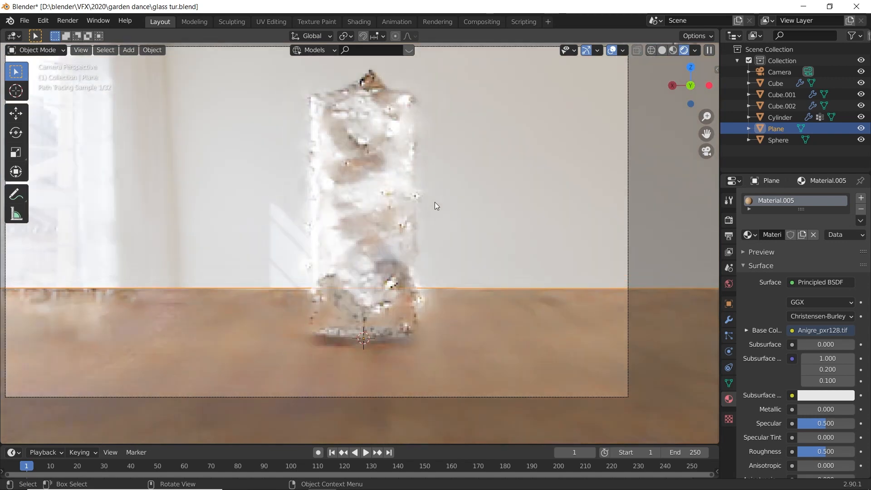
pyautogui.scroll(-2, 426, 221)
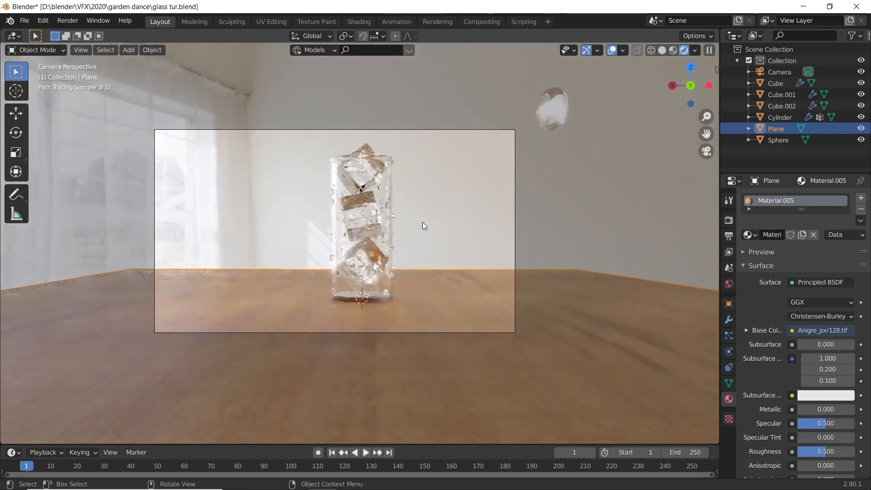
pyautogui.click(453, 129)
pyautogui.press('g')
pyautogui.press('x')
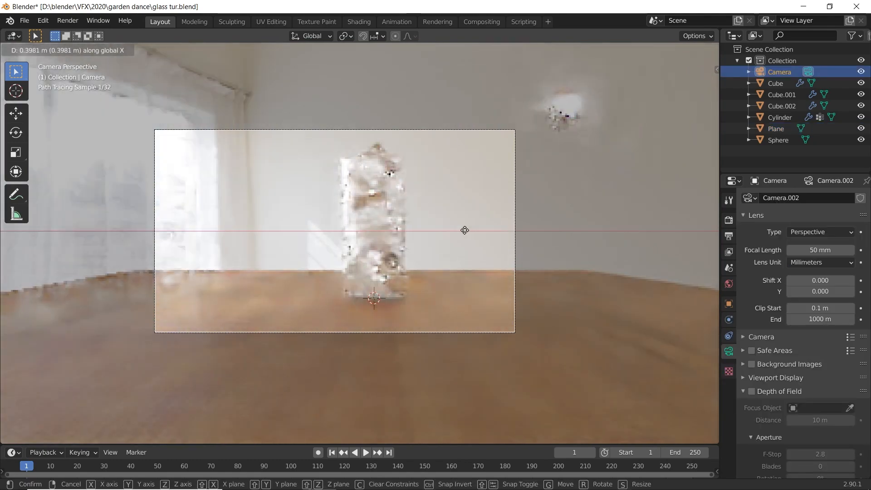
pyautogui.click(439, 230)
pyautogui.press('g')
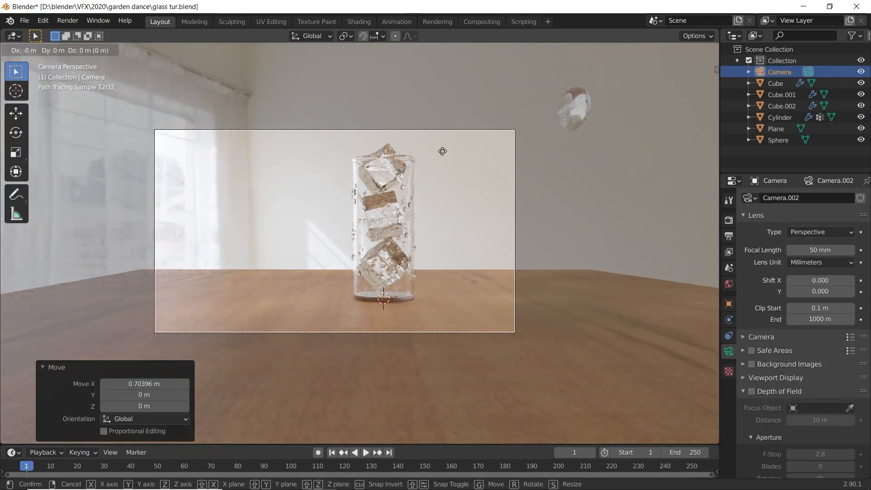
pyautogui.press('x')
pyautogui.click(474, 157)
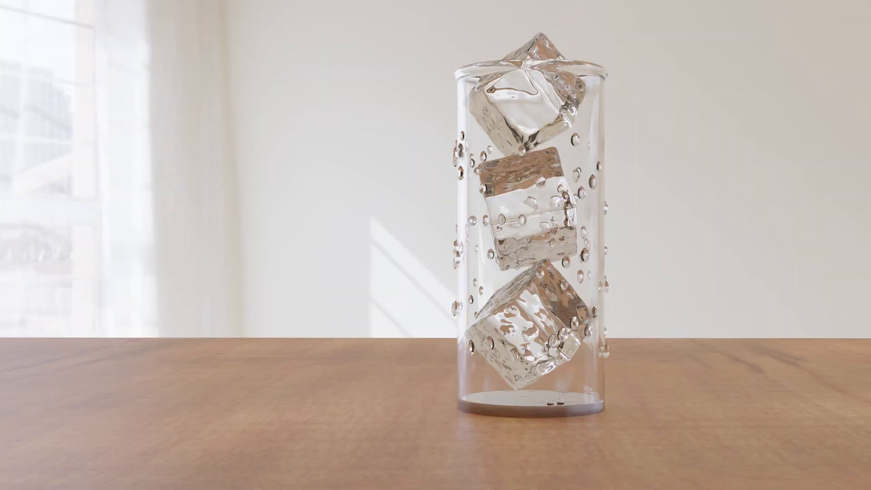